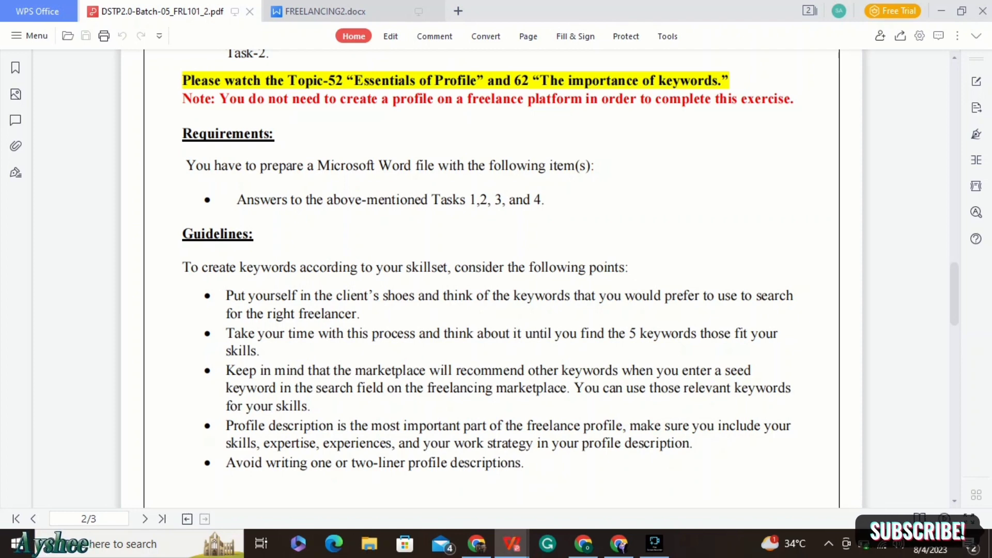
# Review the exercise PDF's requirements, guidelines, LMS submission instructions and the list of four tasks.
pyautogui.scroll(-4, 491, 279)
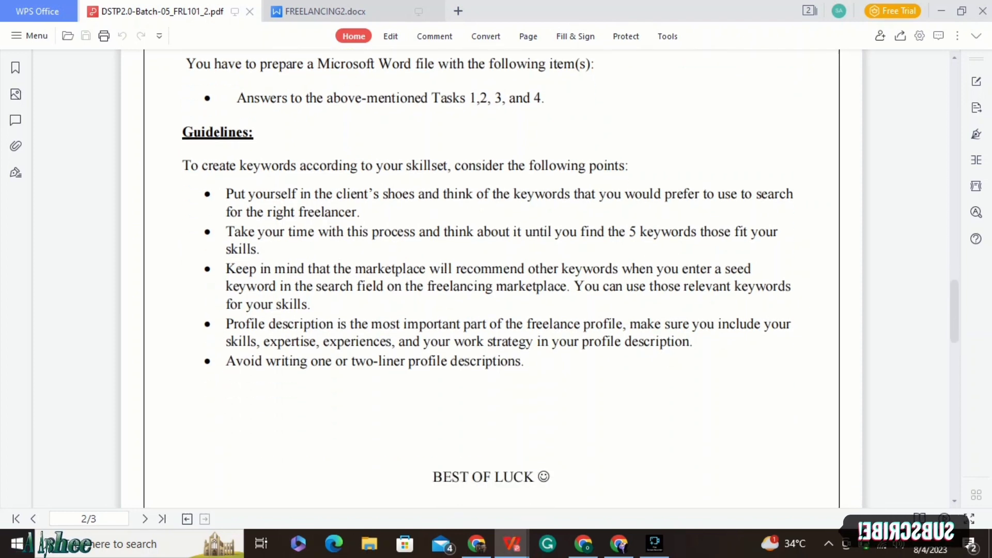
pyautogui.scroll(-6, 491, 279)
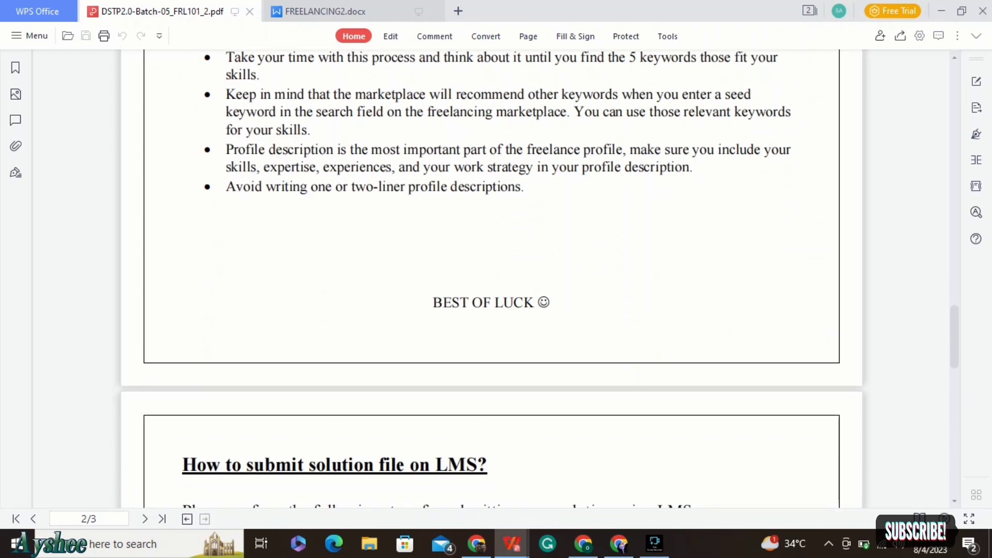
pyautogui.scroll(-18, 491, 279)
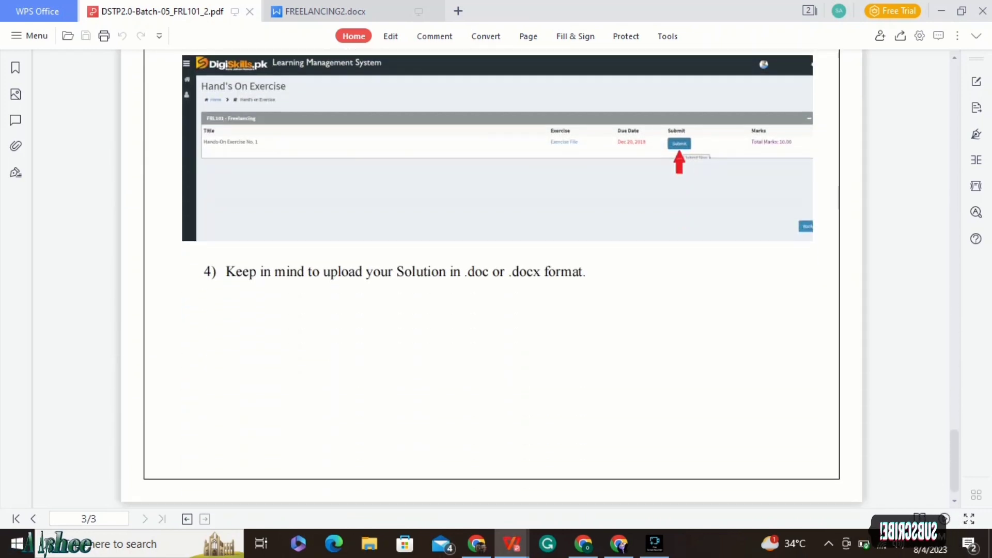
pyautogui.scroll(18, 491, 279)
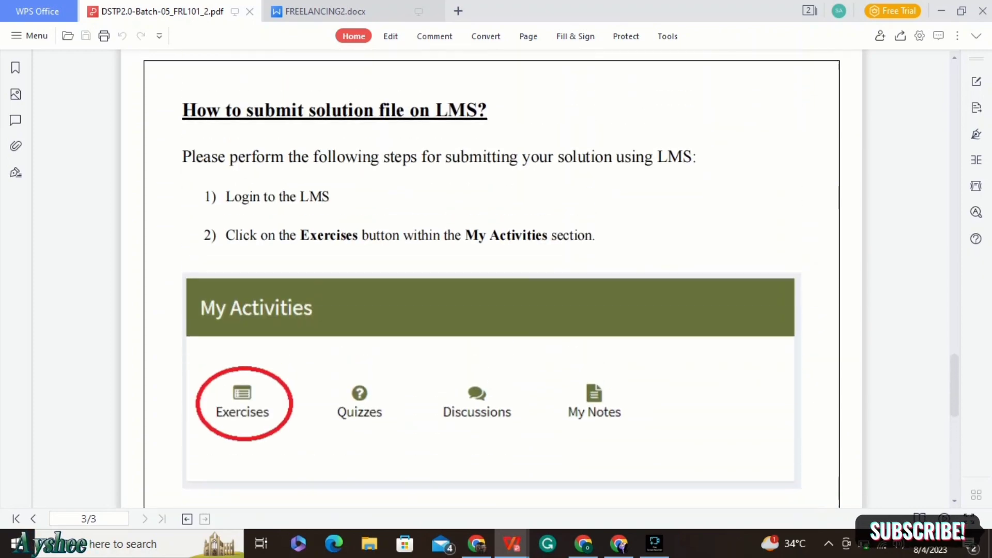
pyautogui.scroll(12, 491, 279)
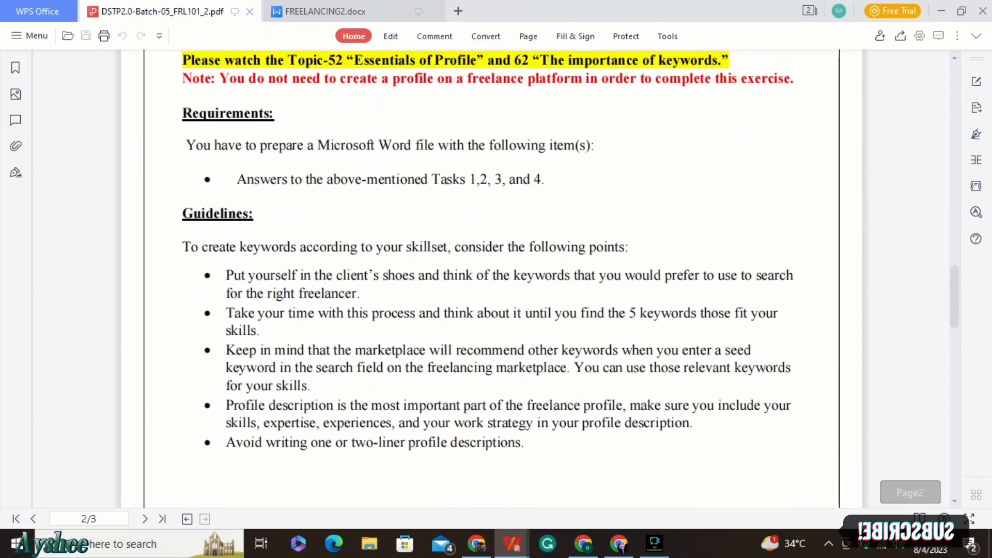
pyautogui.scroll(1, 491, 279)
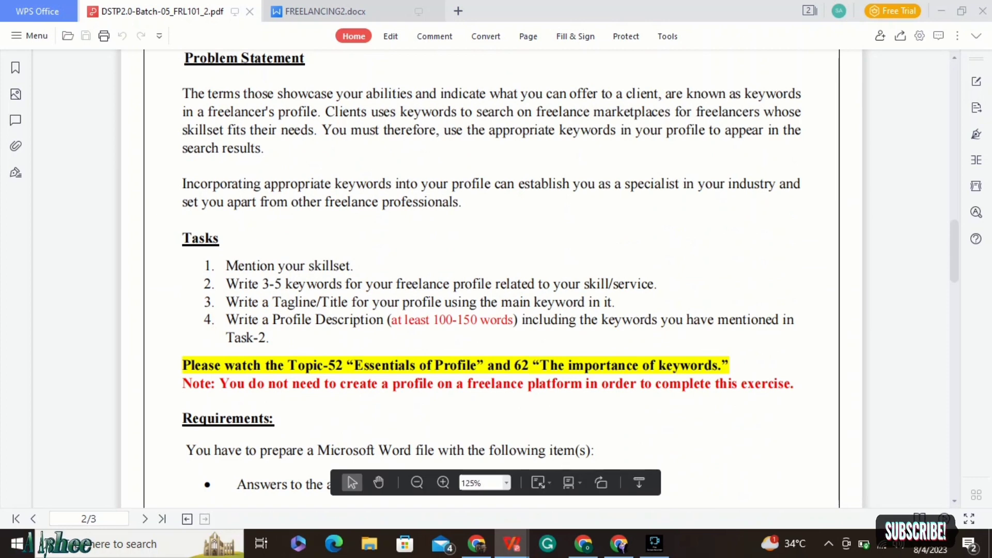
pyautogui.moveTo(204, 259); pyautogui.dragTo(337, 368)
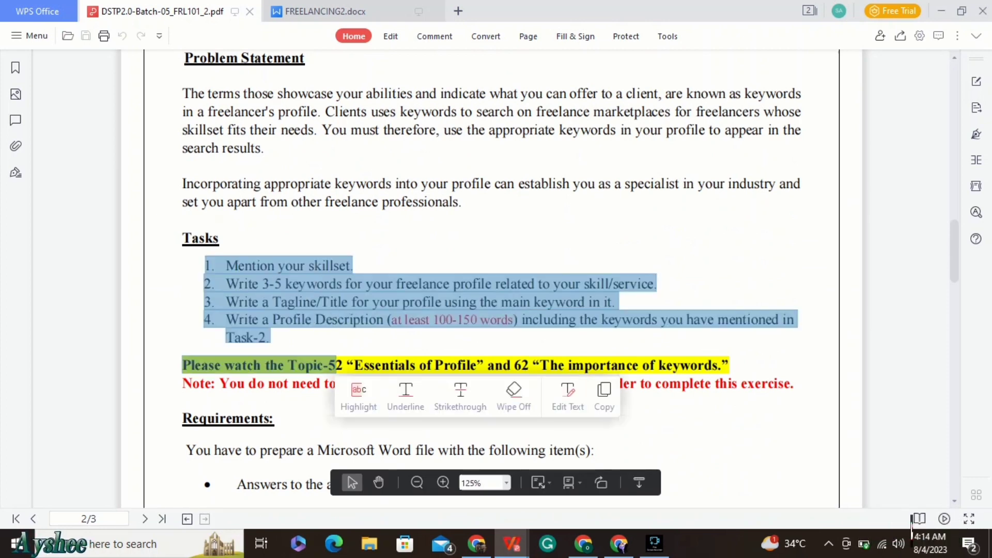
pyautogui.click(465, 431)
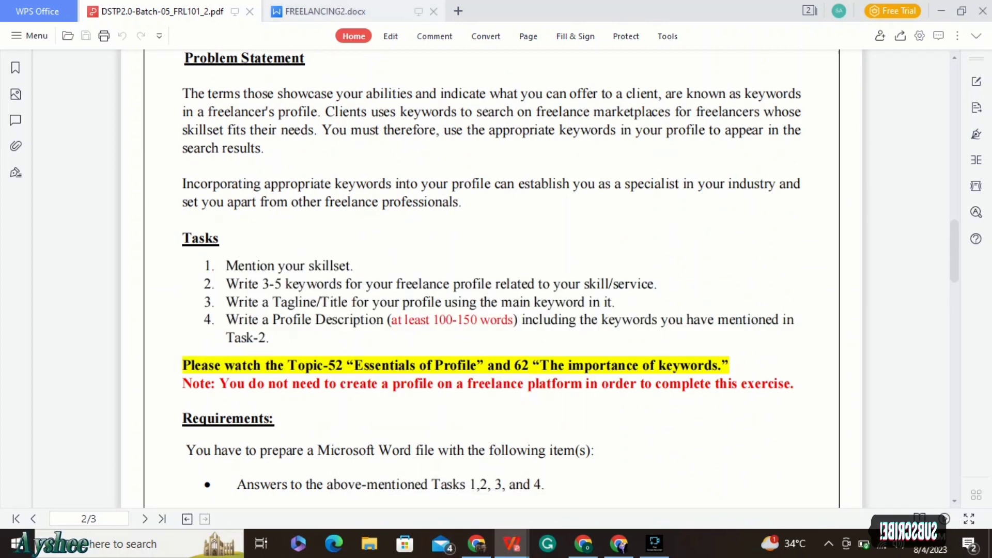
# Switch to FREELANCING2.docx and add an unnumbered blank line below task 1, "Mention your skill set.".
pyautogui.click(341, 11)
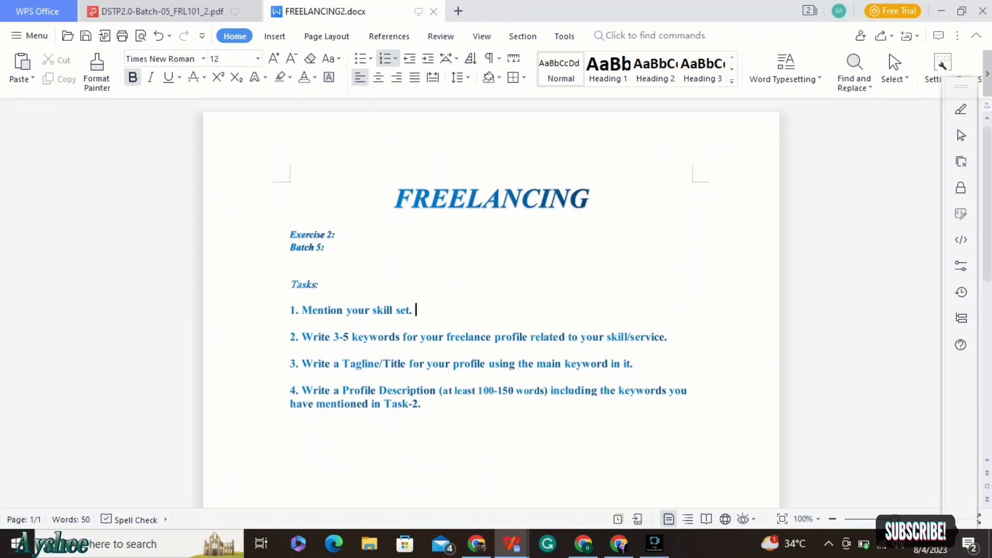
pyautogui.press('Return')
pyautogui.press('BackSpace')
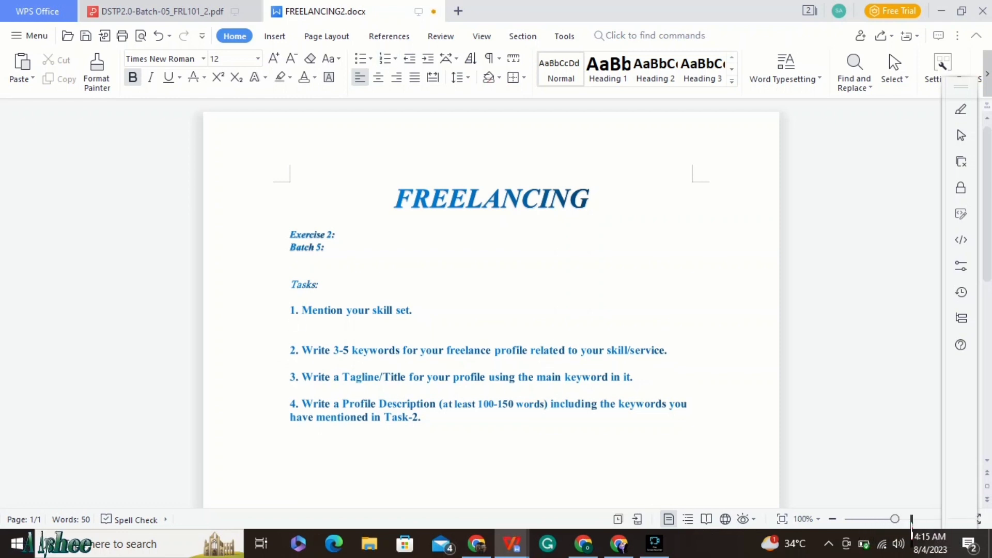
# Set the blank line below task 1 to distributed alignment with a black font colour.
pyautogui.click(432, 77)
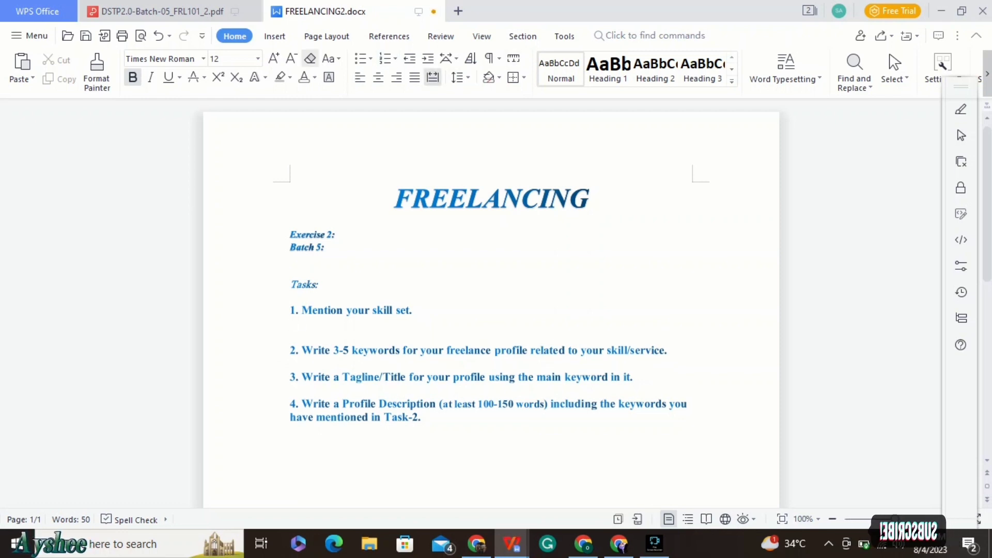
pyautogui.click(290, 78)
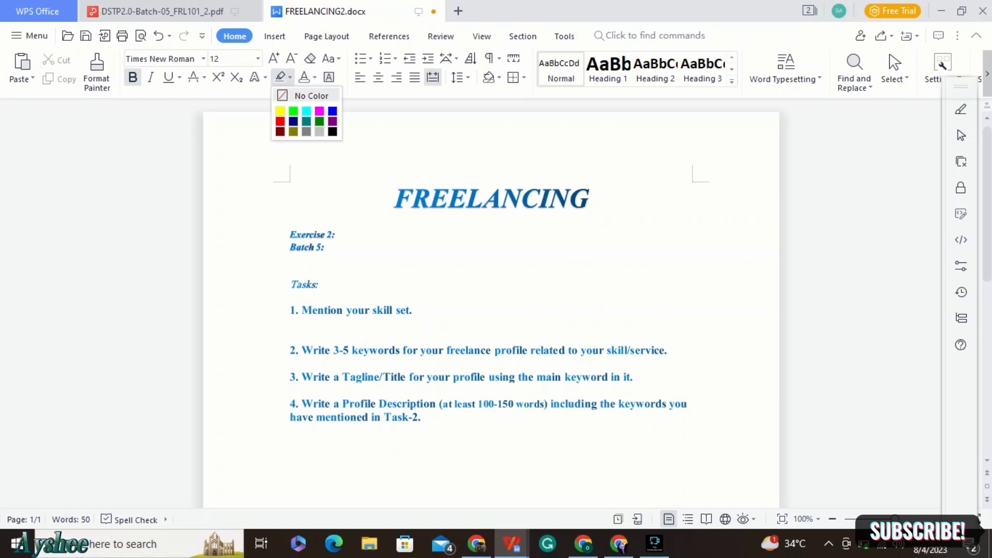
pyautogui.click(329, 78)
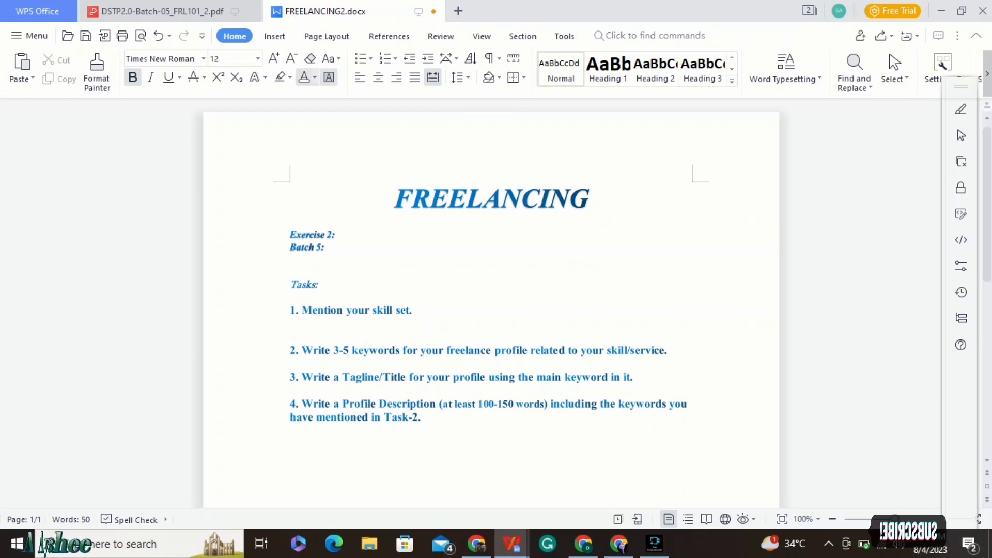
pyautogui.click(314, 77)
pyautogui.click(329, 77)
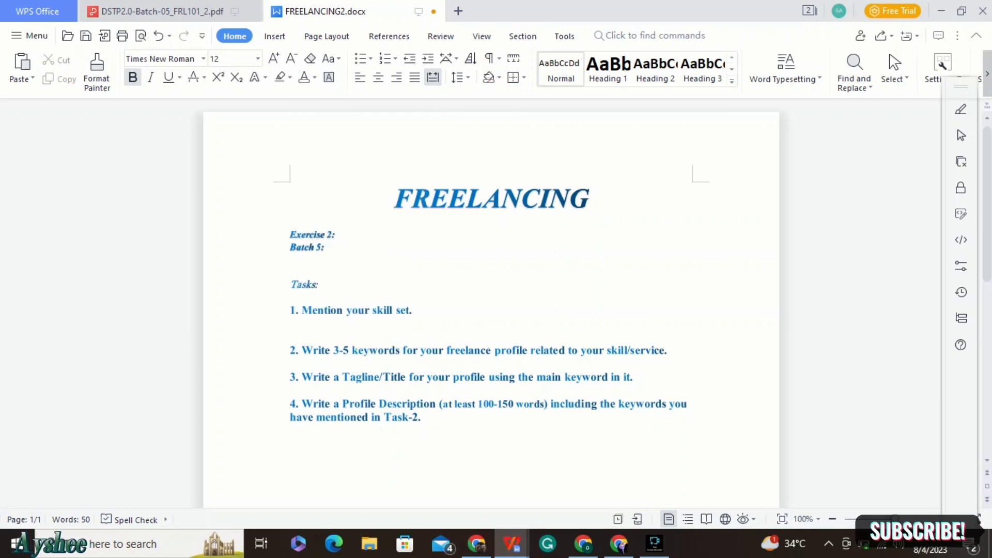
pyautogui.click(315, 77)
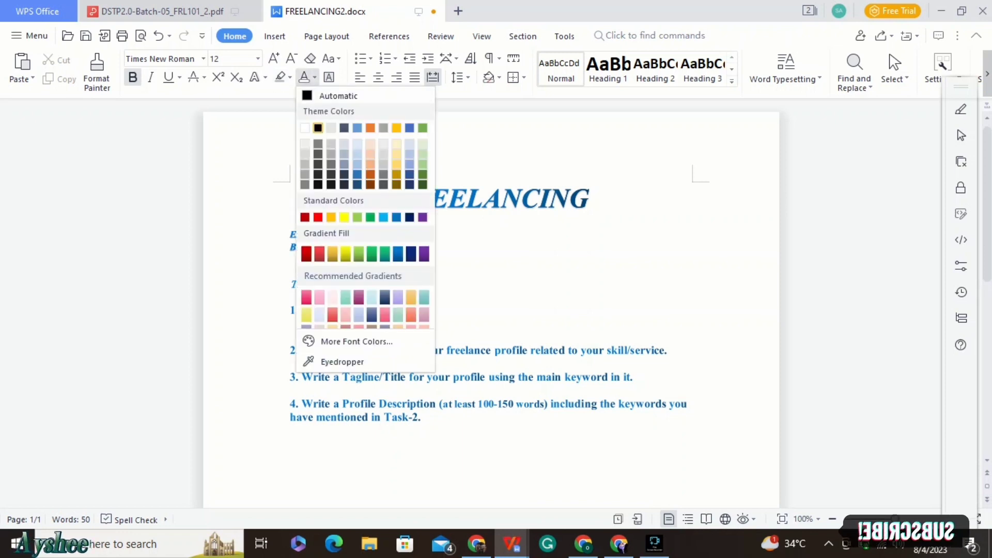
pyautogui.click(318, 128)
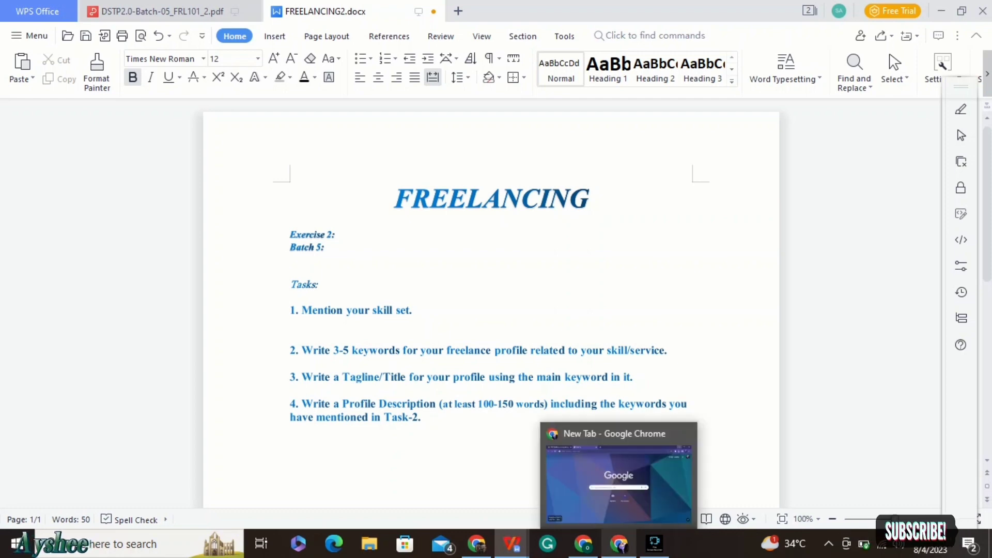
# Switch to Chrome, search Google for "fiverr" and open the Fiverr homepage.
pyautogui.click(619, 543)
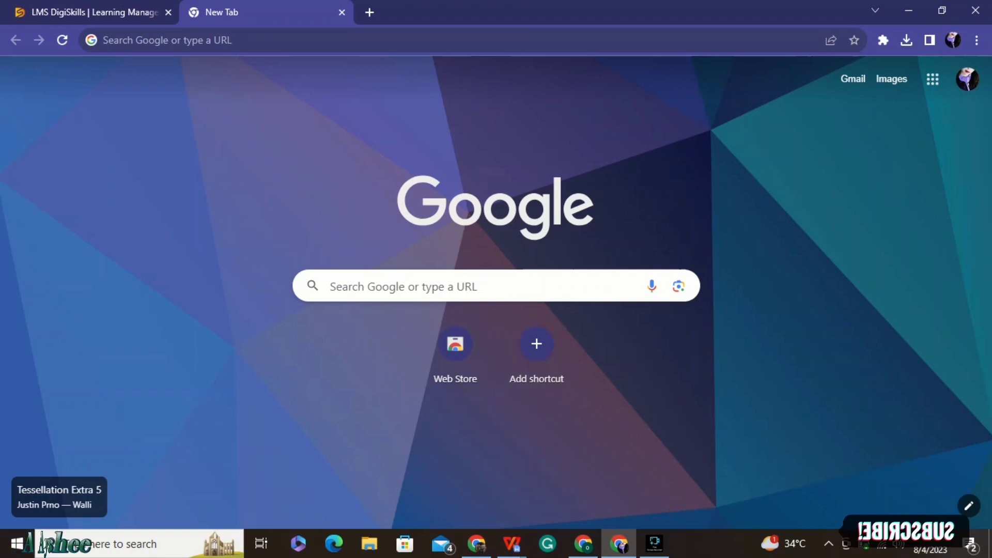
pyautogui.click(491, 286)
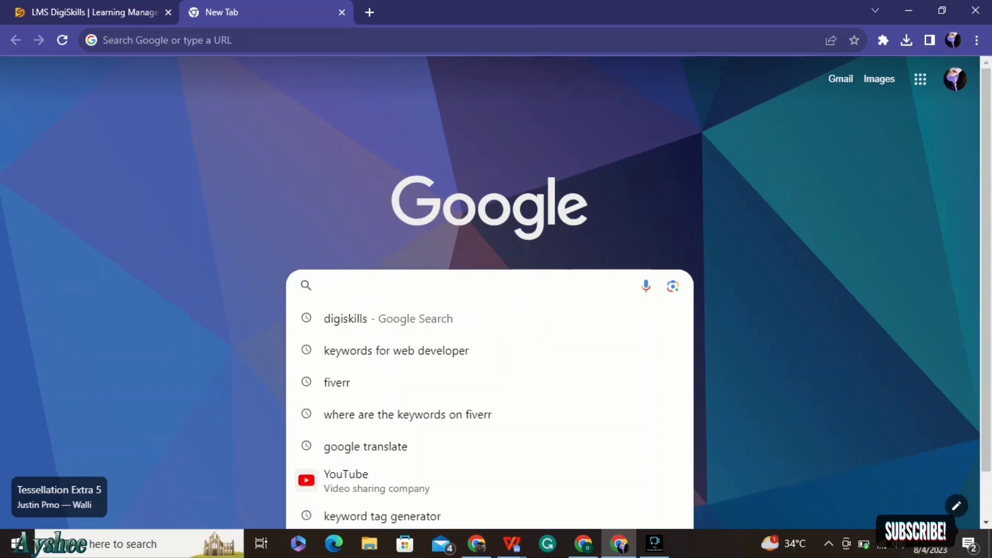
pyautogui.write('fiverr')
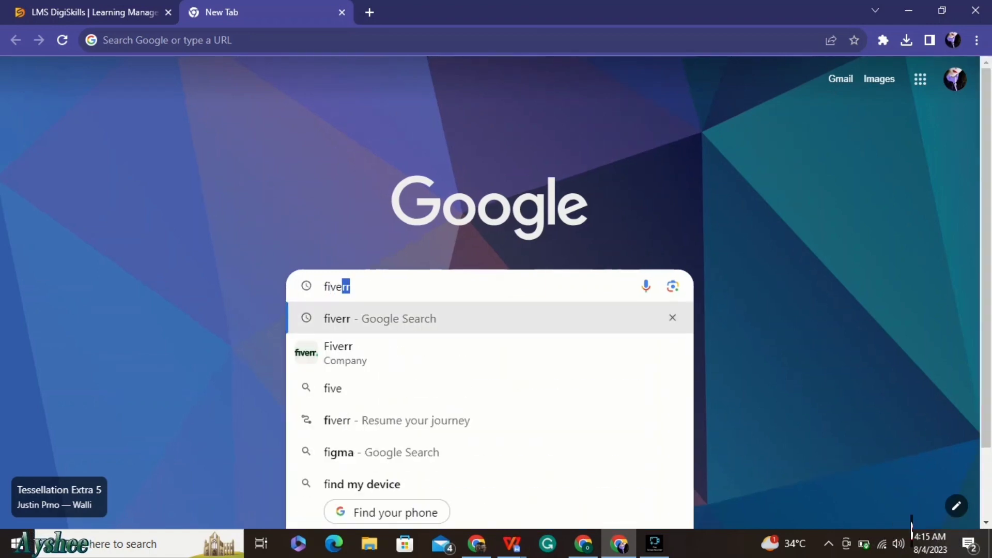
pyautogui.press('Return')
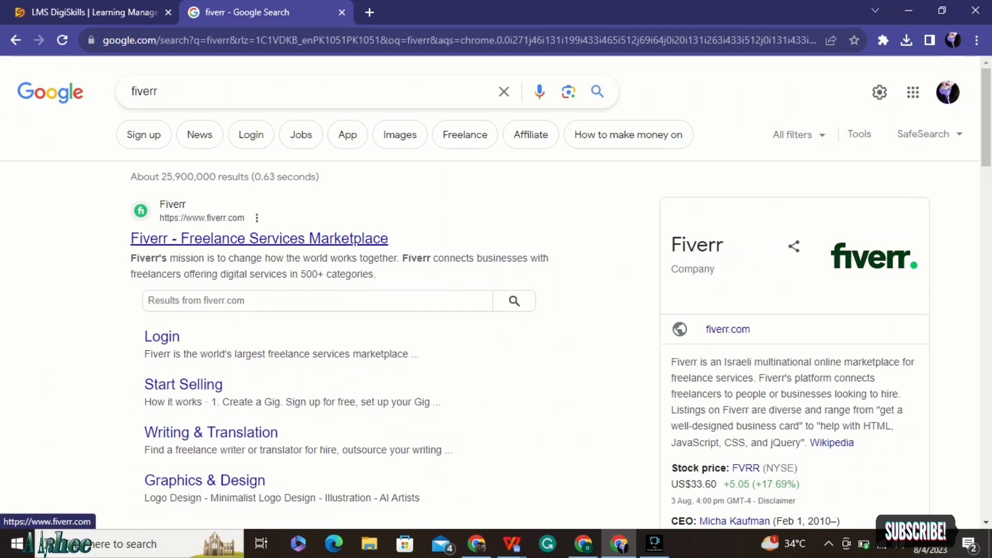
pyautogui.click(258, 239)
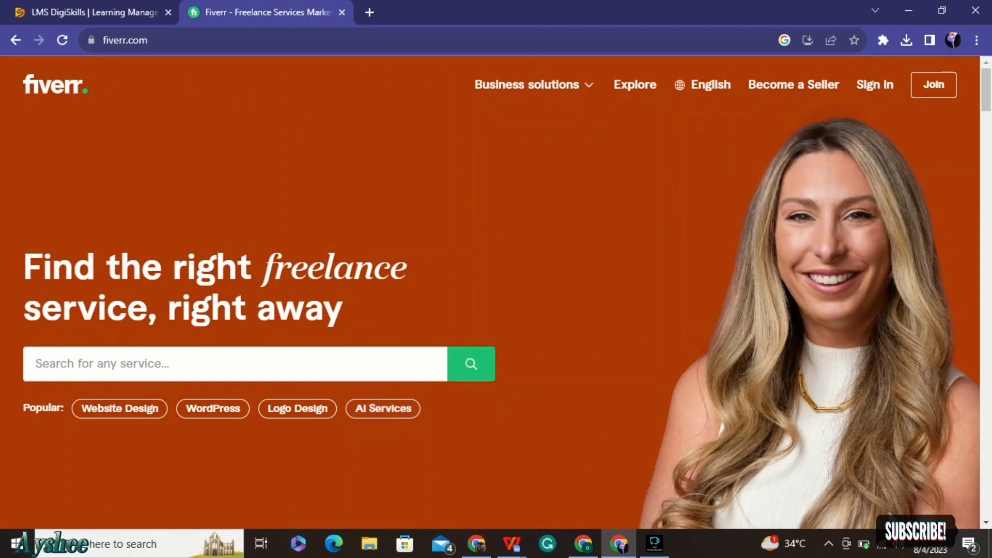
# Return to FREELANCING2.docx and insert a new unnumbered line directly below task 1 for the answer.
pyautogui.moveTo(512, 543)
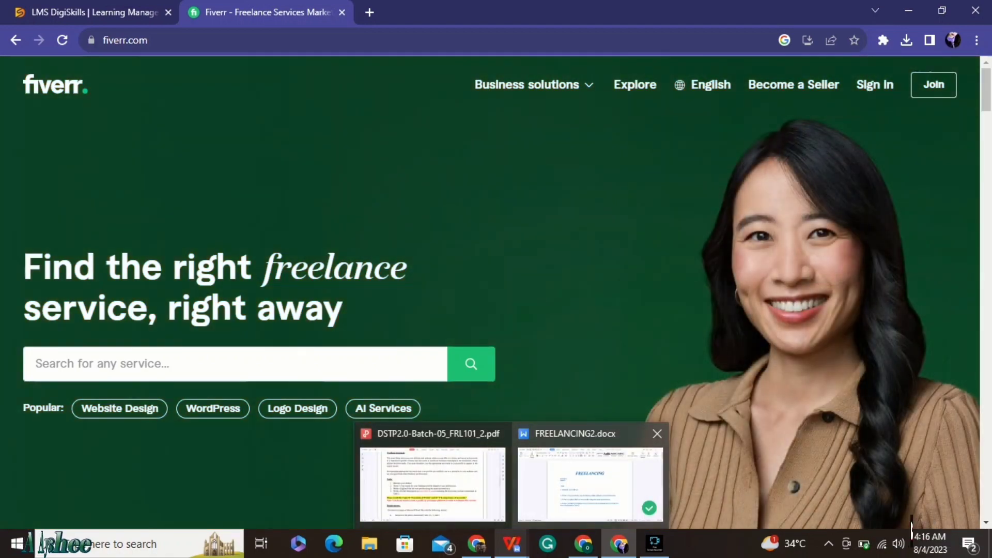
pyautogui.click(576, 473)
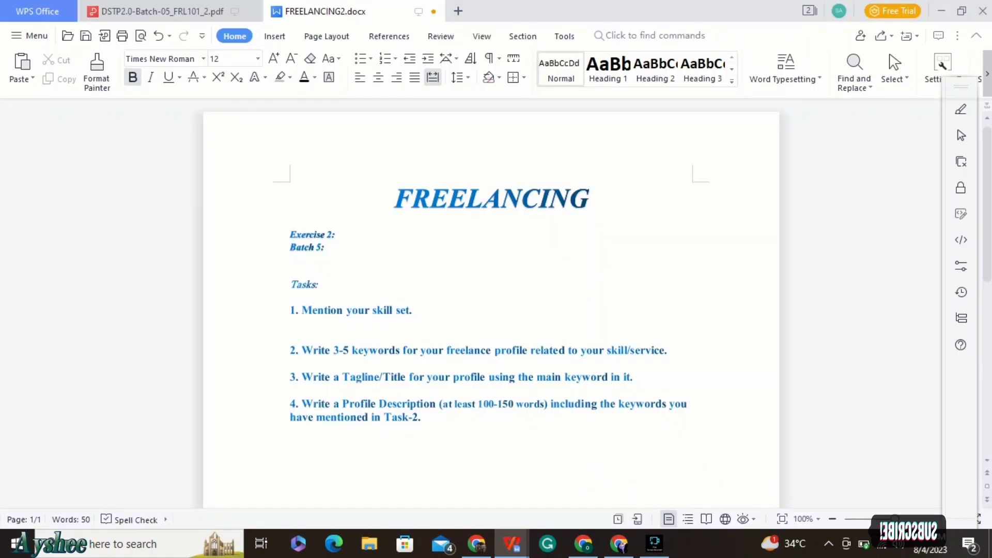
pyautogui.doubleClick(495, 323)
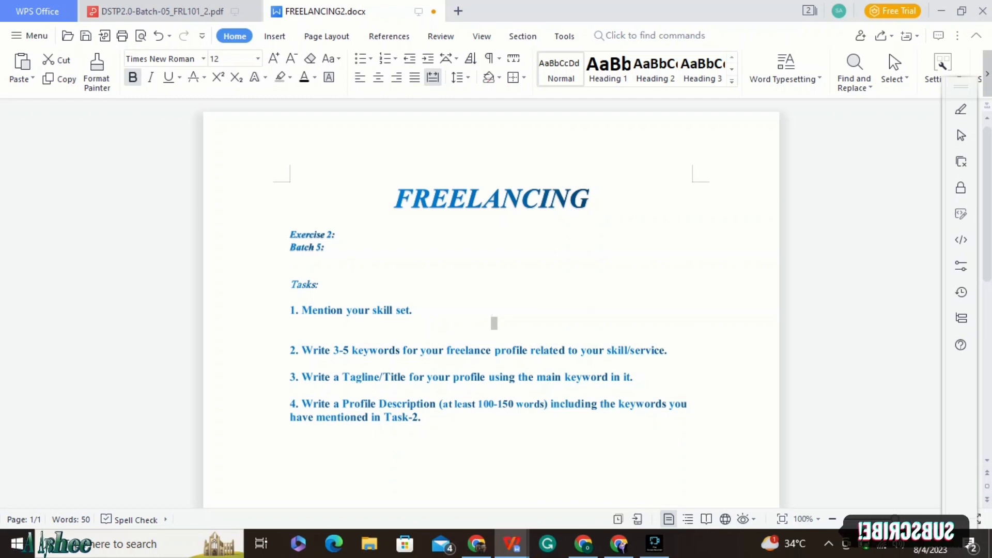
pyautogui.click(417, 311)
pyautogui.press('Return')
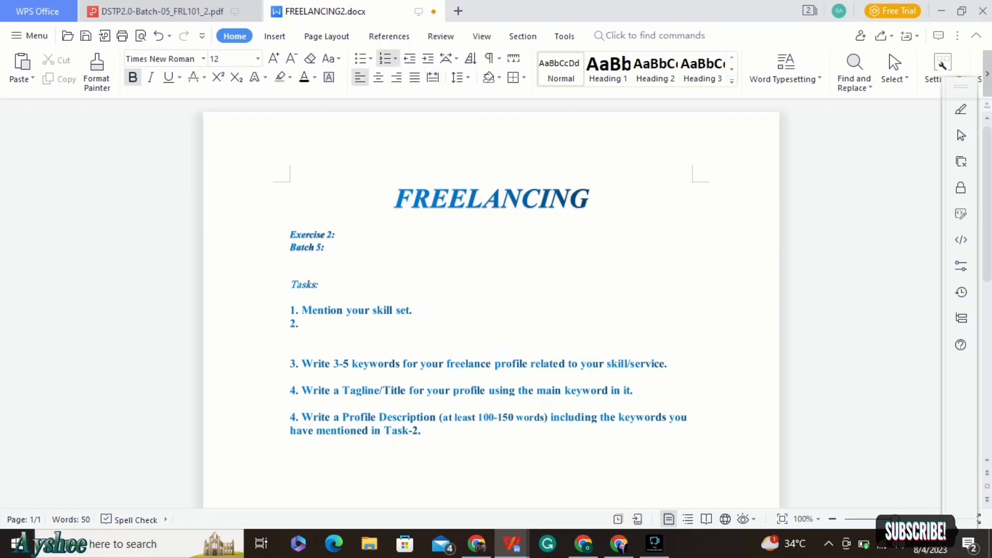
pyautogui.press('BackSpace')
pyautogui.press('Return')
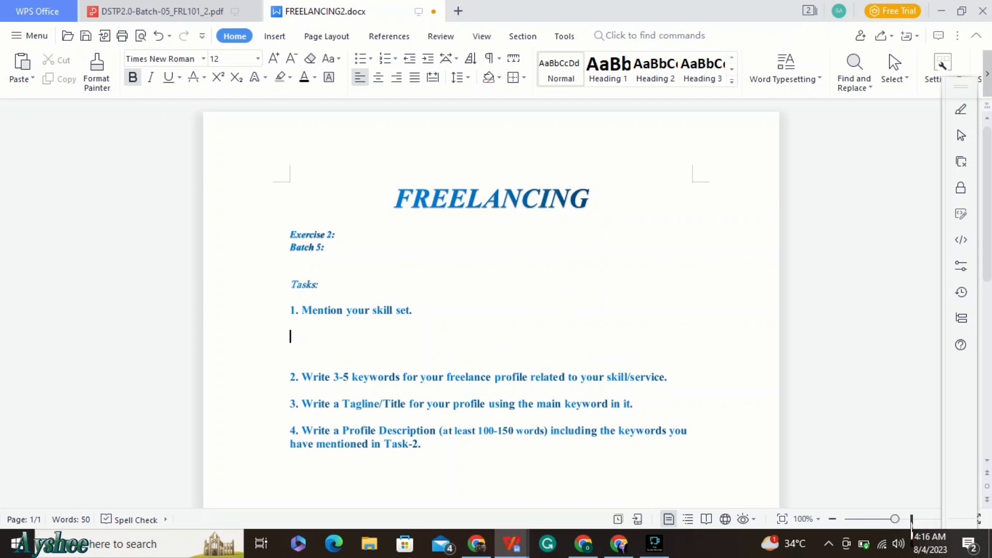
# Write the task 1 answer: "I would like to pursue my carrer as a web developer".
pyautogui.write('I w')
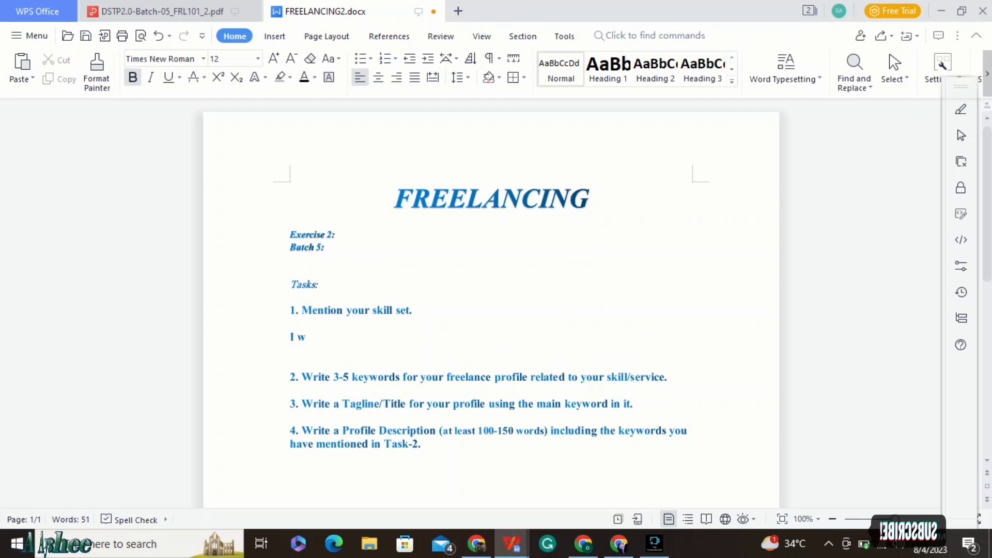
pyautogui.write('ould like ti')
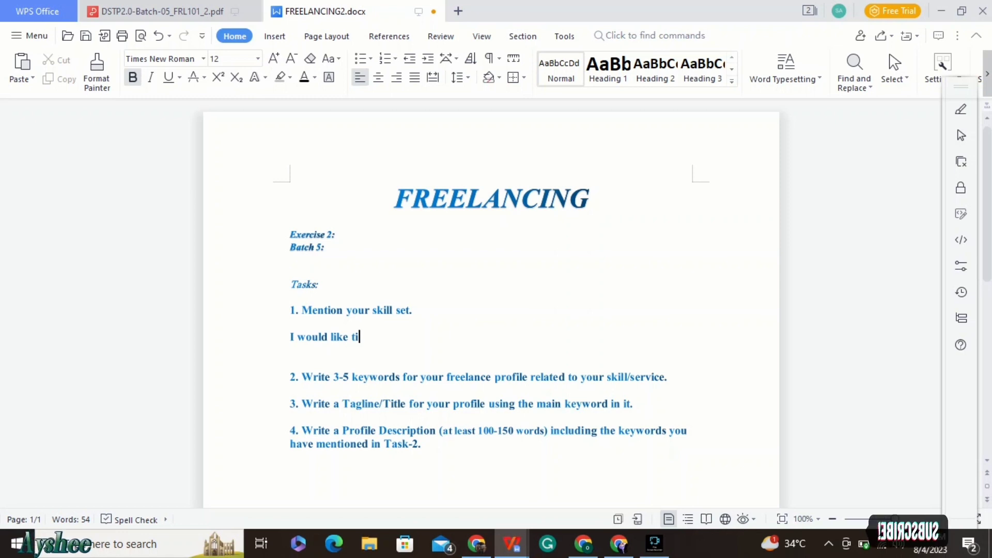
pyautogui.press('BackSpace')
pyautogui.write('o p')
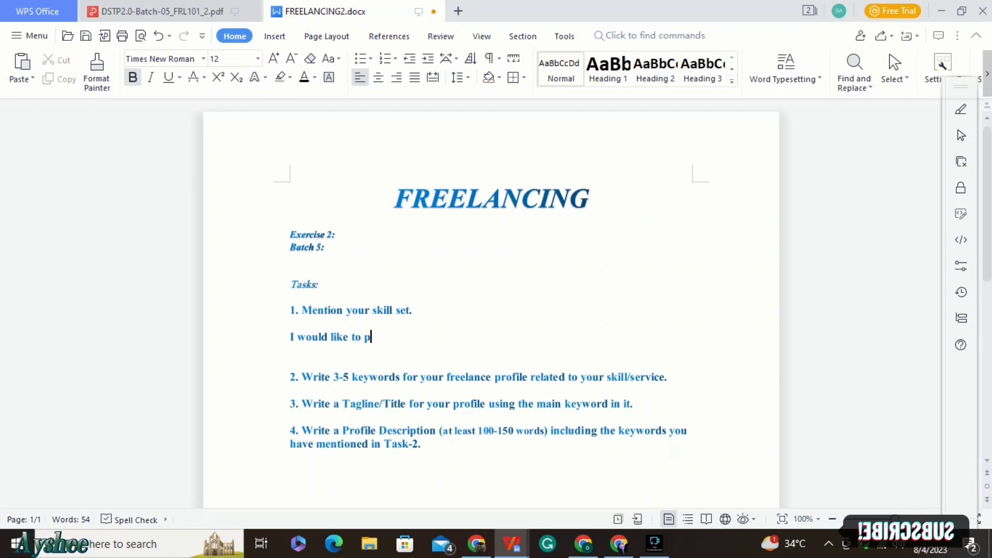
pyautogui.write('urse')
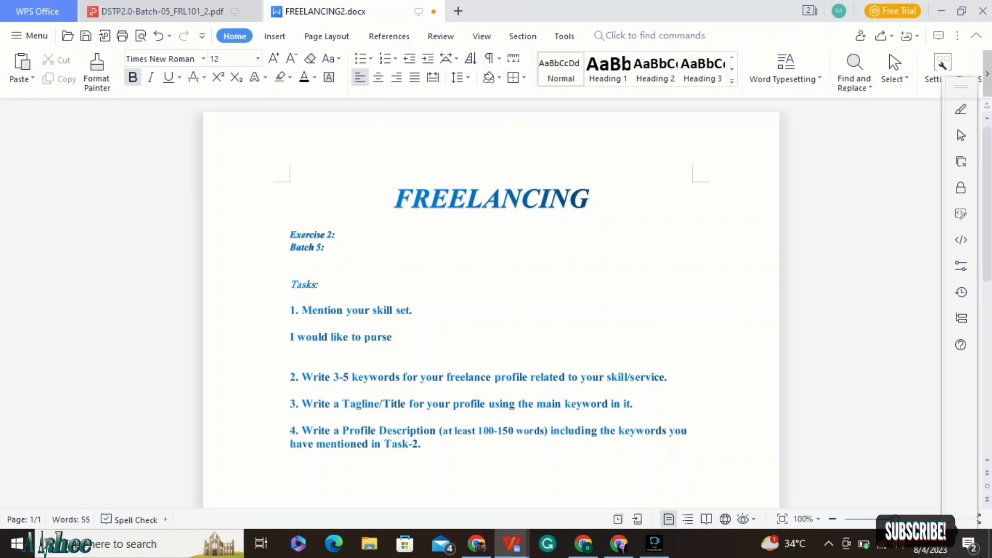
pyautogui.press('BackSpace')
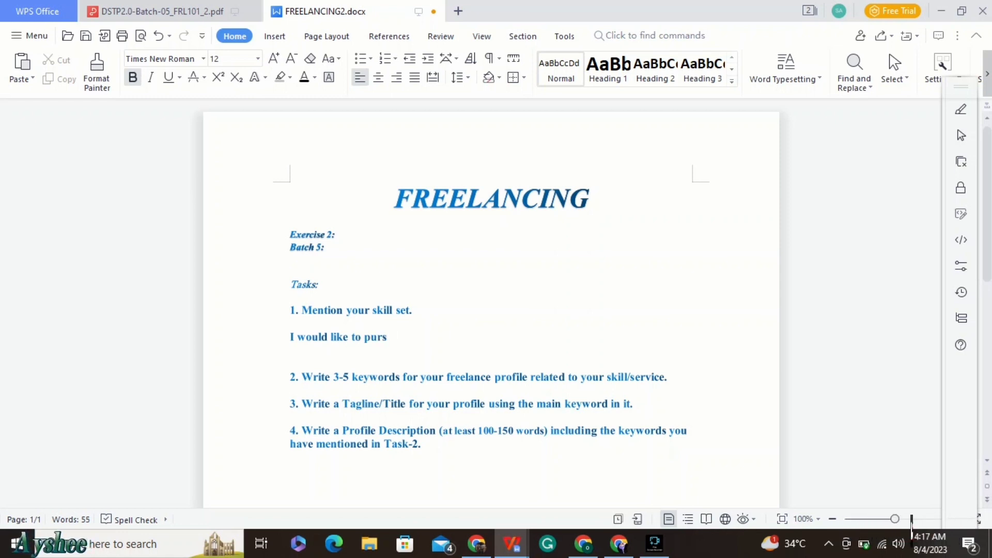
pyautogui.write('ue my carr')
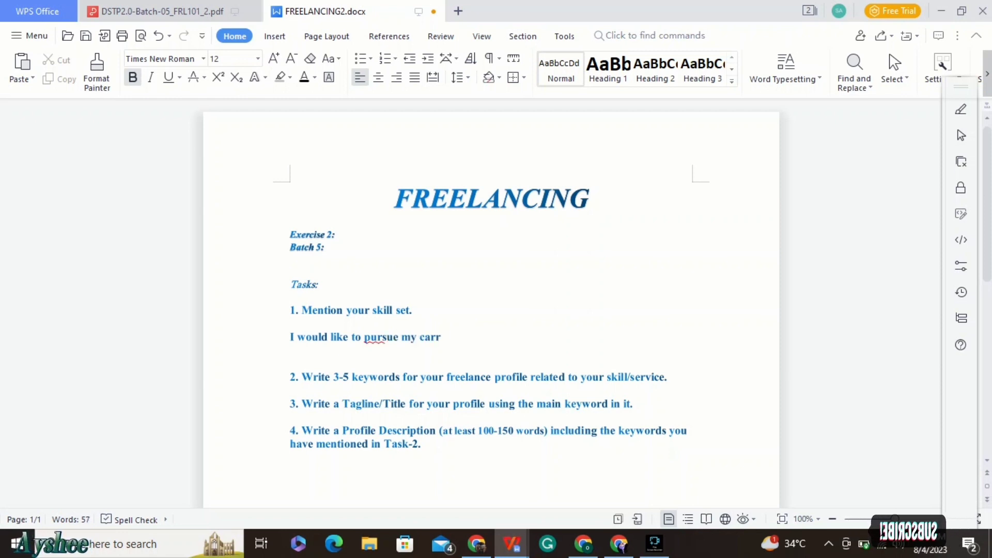
pyautogui.write('er as ')
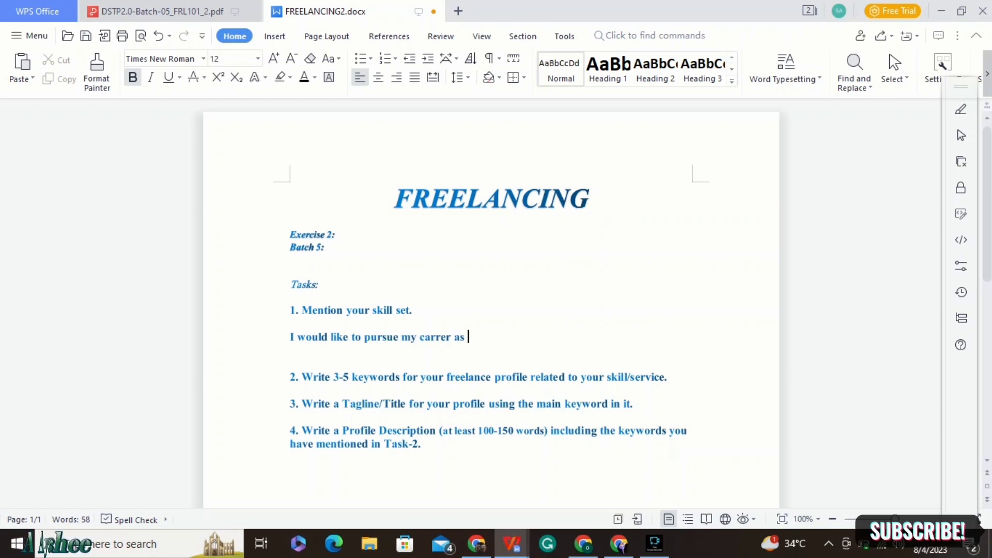
pyautogui.write('a web developer')
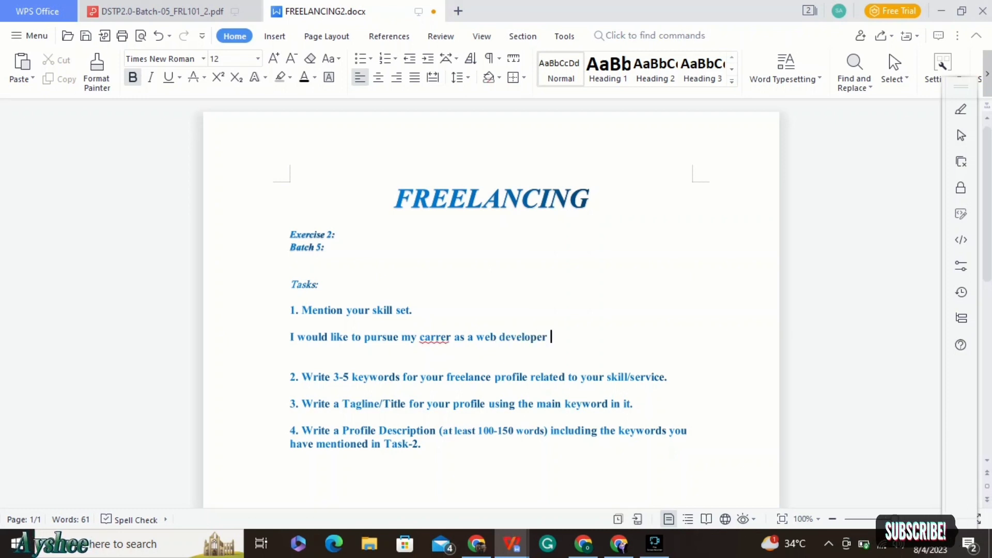
# Correct the misspelled "carrer" to "career" in the task 1 answer and set the whole answer in black.
pyautogui.rightClick(435, 337)
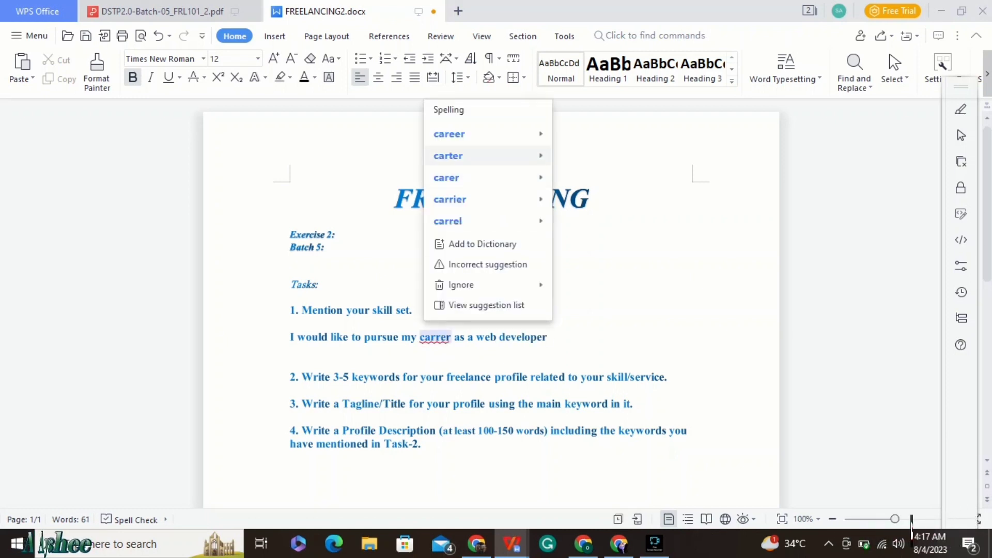
pyautogui.click(450, 134)
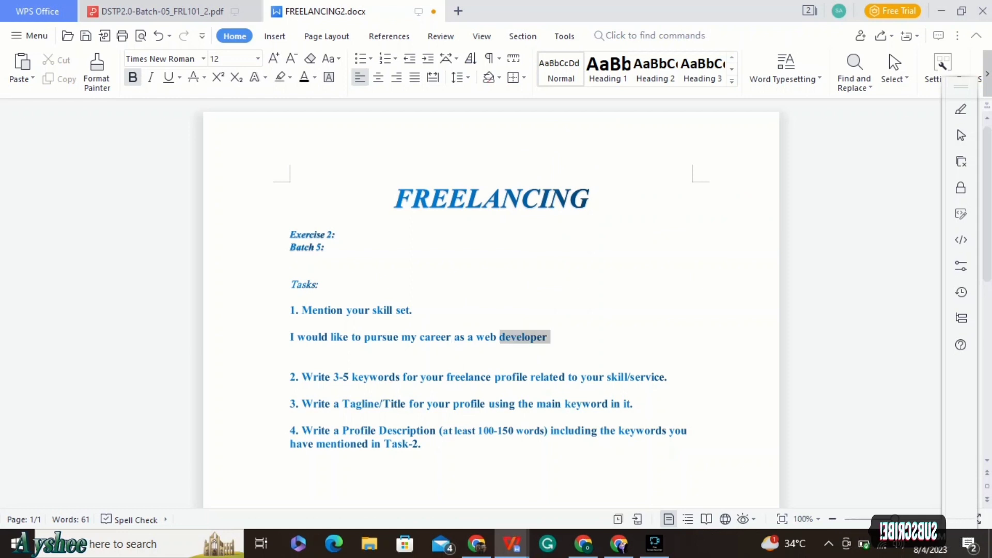
pyautogui.tripleClick(522, 337)
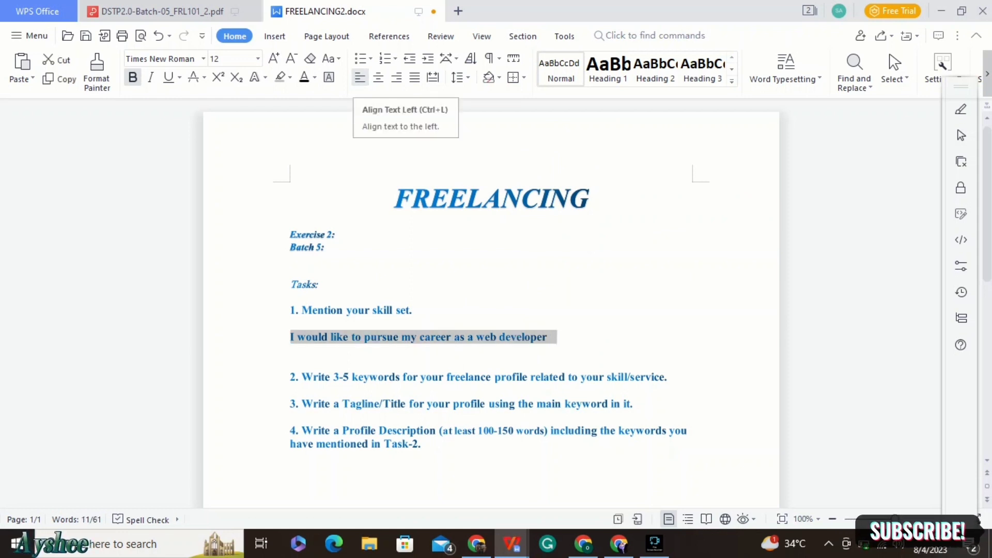
pyautogui.click(305, 77)
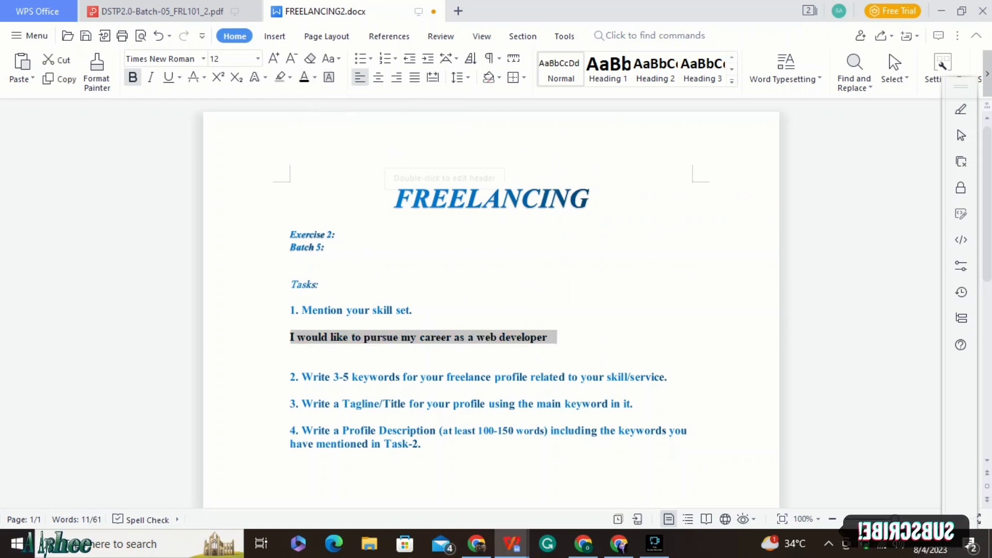
pyautogui.click(552, 337)
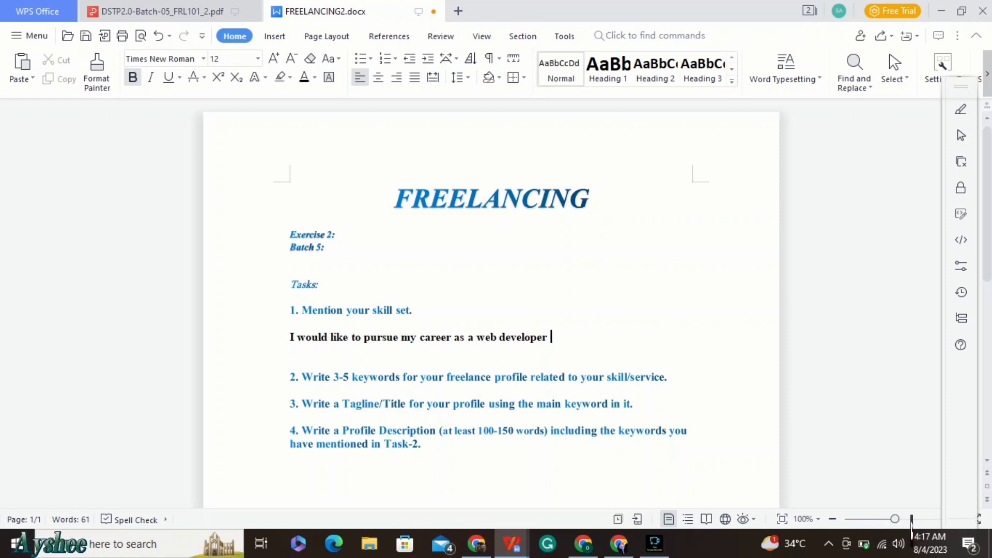
# Remove an extra blank line below the task 1 answer and format the answer in italic Calibri.
pyautogui.moveTo(583, 543)
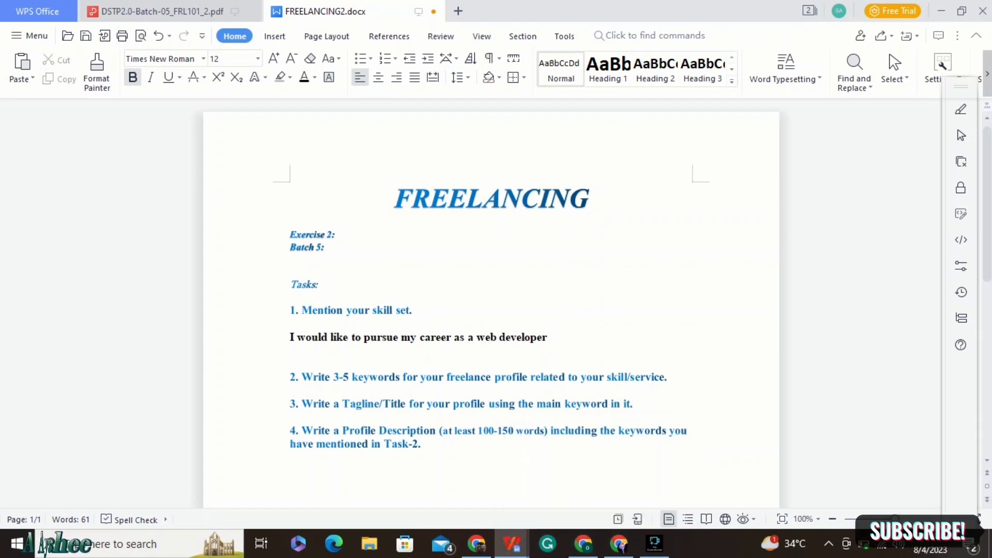
pyautogui.click(291, 364)
pyautogui.press('BackSpace')
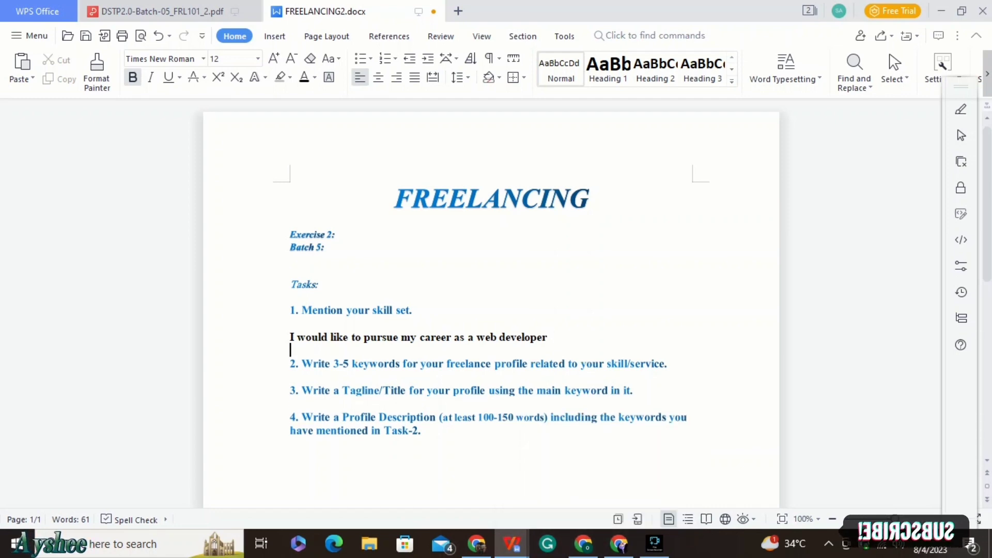
pyautogui.tripleClick(328, 336)
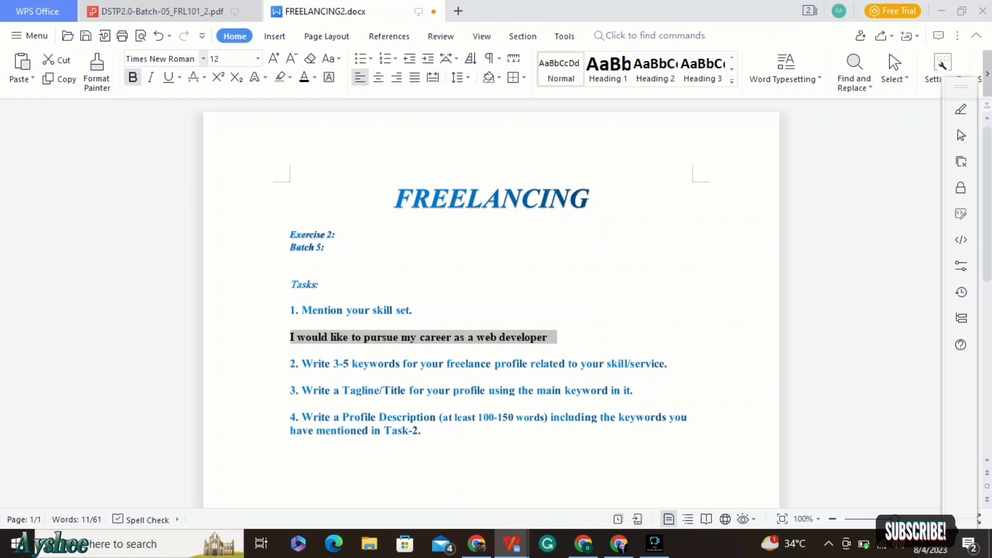
pyautogui.click(204, 58)
pyautogui.click(161, 166)
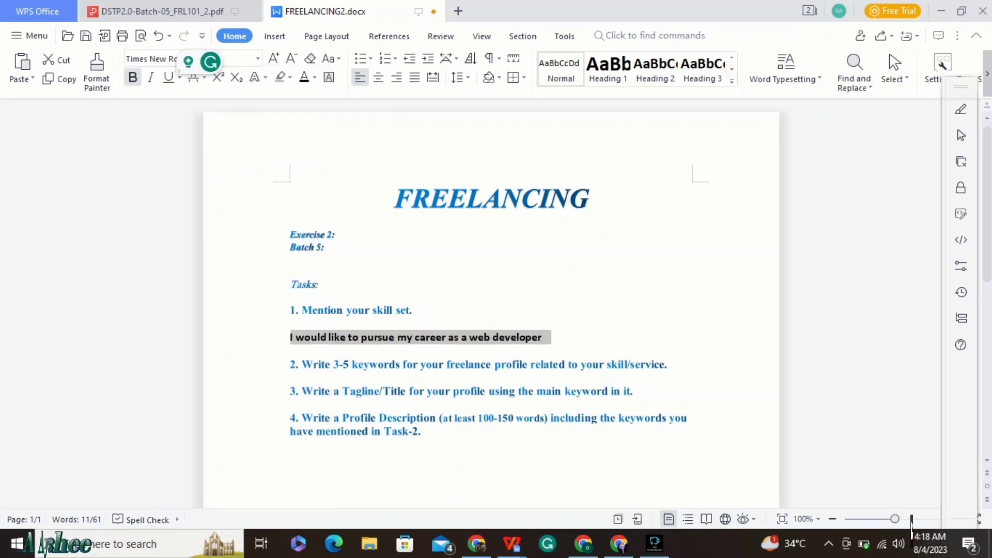
pyautogui.hotkey('ctrl', 'i')
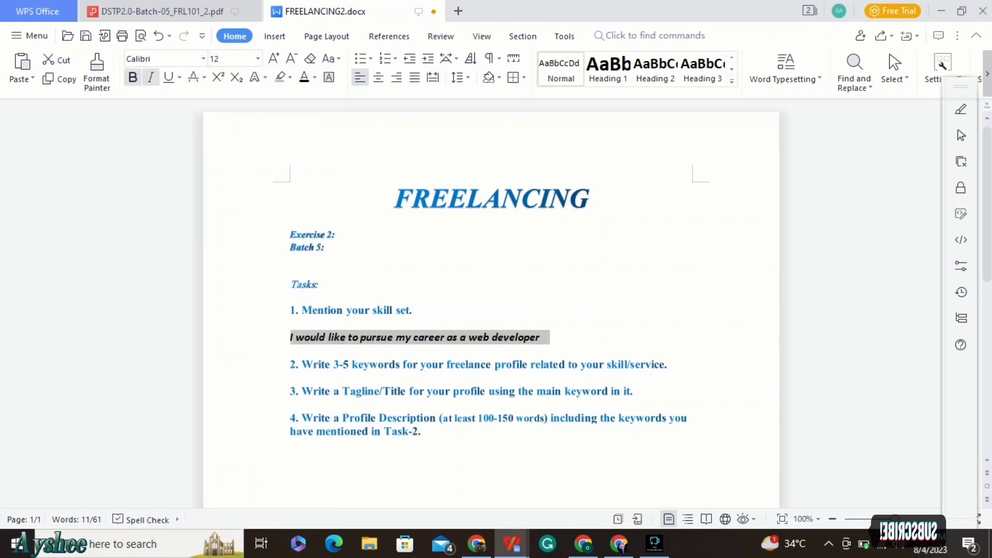
# Insert a new unnumbered line directly below task 2 for the keywords answer.
pyautogui.click(672, 365)
pyautogui.press('Return')
pyautogui.press('BackSpace')
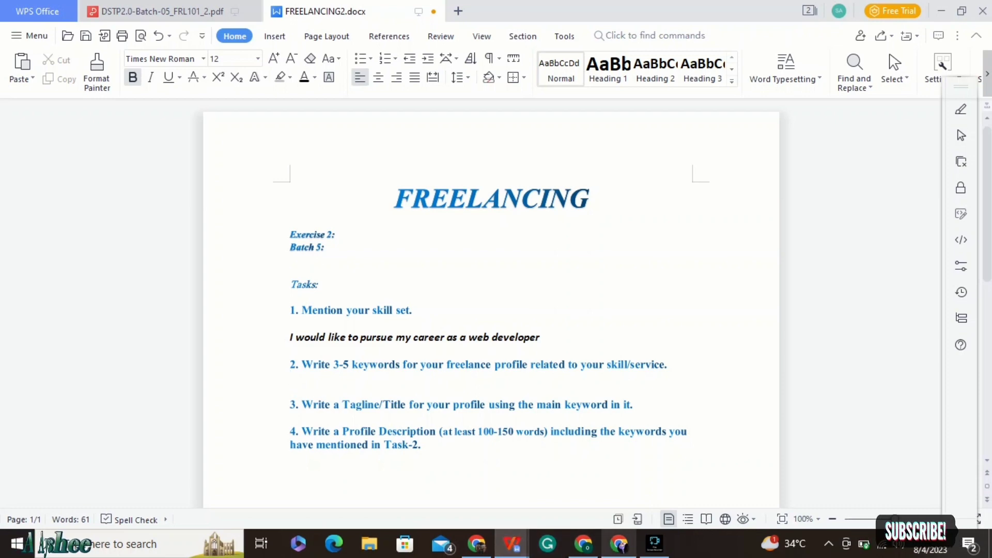
# Switch to Chrome, search Fiverr for "graphic design" and look through the search suggestions for that term.
pyautogui.click(619, 544)
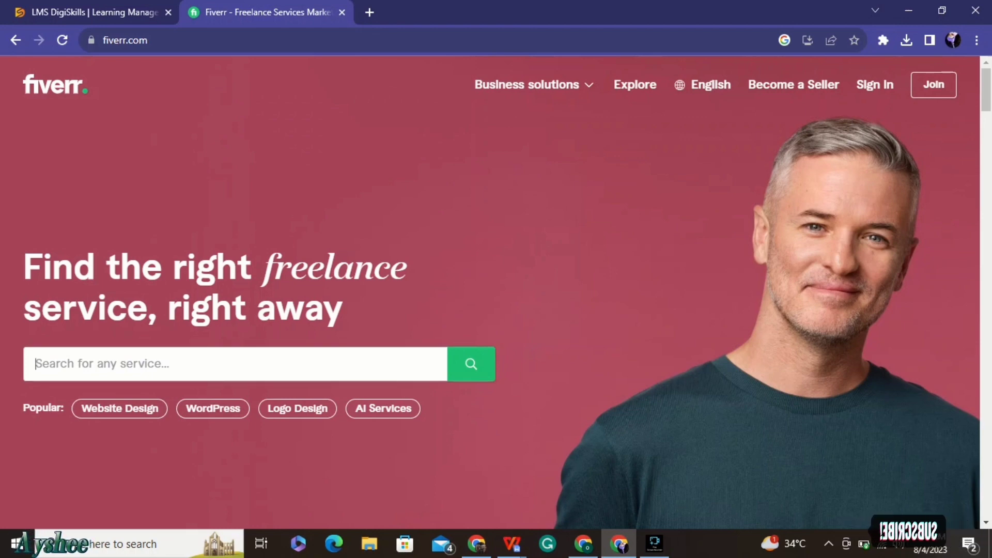
pyautogui.write('graphu')
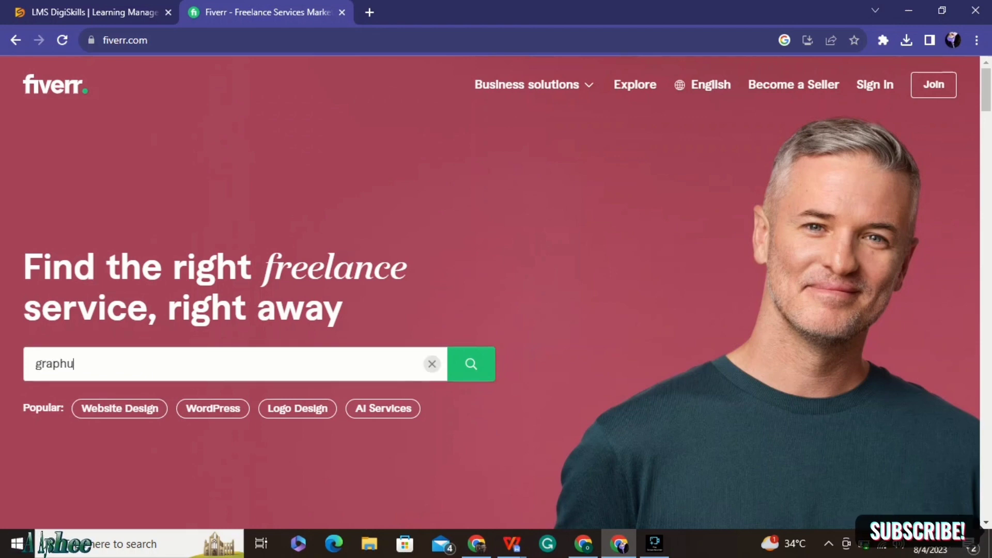
pyautogui.write('c')
pyautogui.press('BackSpace')
pyautogui.press('BackSpace')
pyautogui.write('ic')
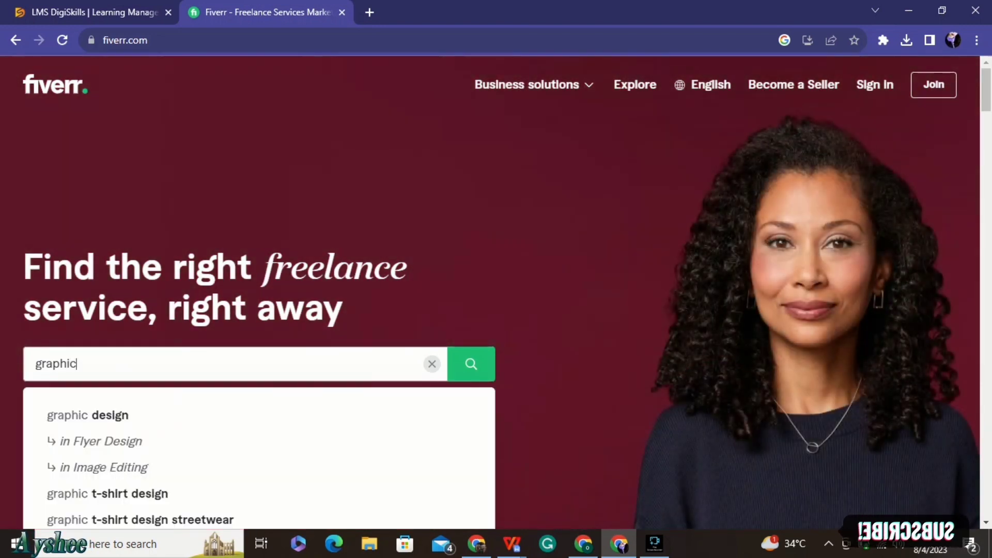
pyautogui.press('Down')
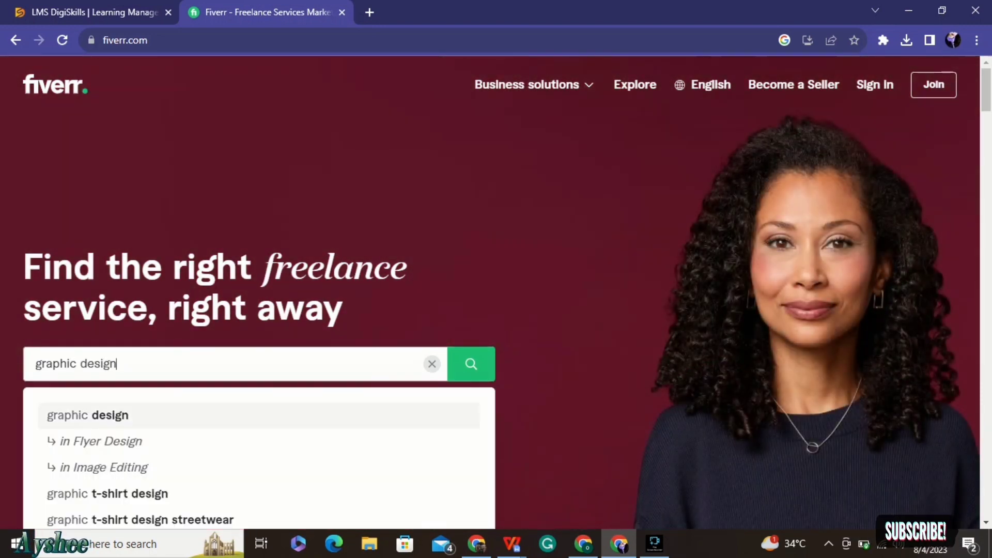
pyautogui.press('Return')
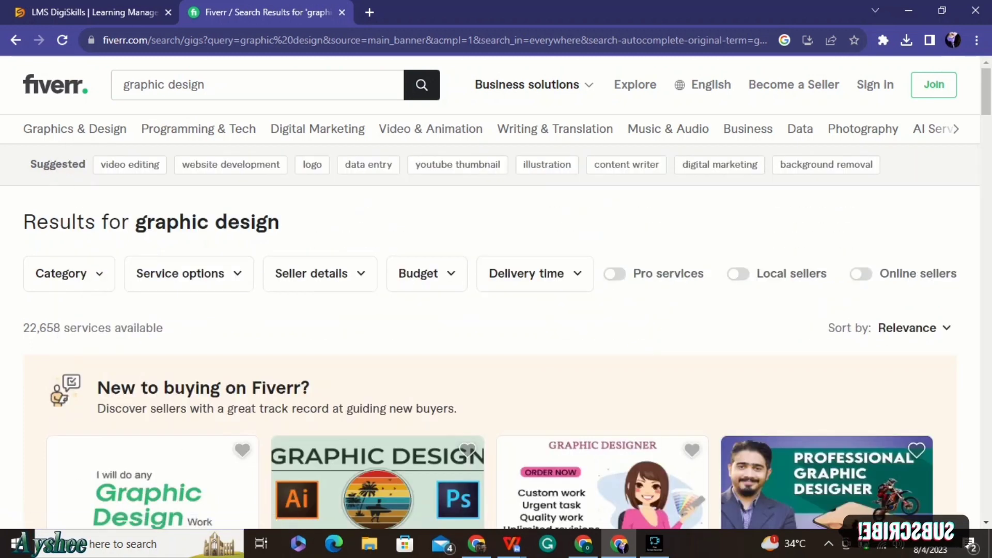
pyautogui.moveTo(75, 128)
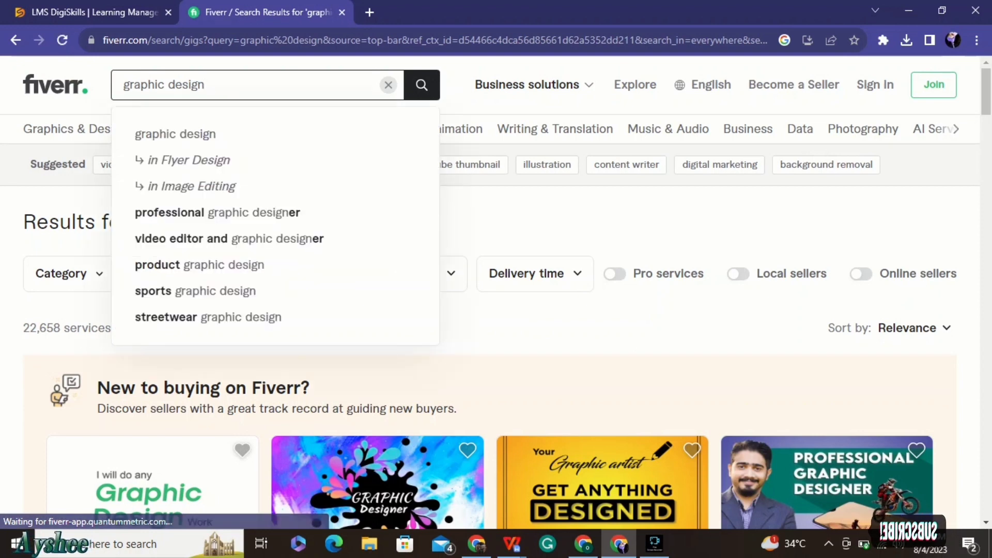
pyautogui.press('Down')
pyautogui.press('Down')
pyautogui.press('Down')
pyautogui.press('Down')
pyautogui.press('Down')
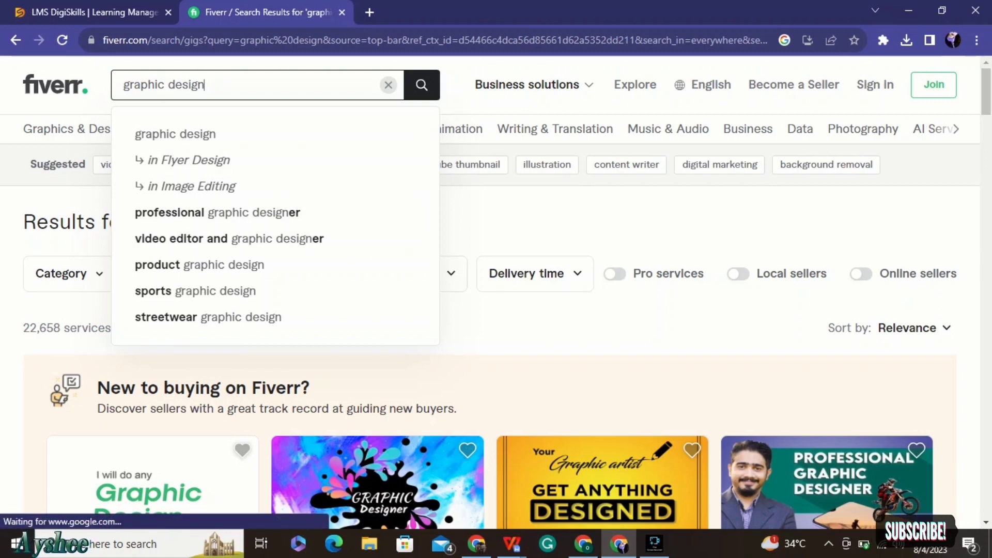
# Search Fiverr for the suggested term "vector illustration" and examine the related keywords suggested above the results.
pyautogui.press('BackSpace')
pyautogui.press('BackSpace')
pyautogui.press('BackSpace')
pyautogui.press('BackSpace')
pyautogui.press('BackSpace')
pyautogui.press('BackSpace')
pyautogui.press('BackSpace')
pyautogui.press('BackSpace')
pyautogui.press('BackSpace')
pyautogui.press('BackSpace')
pyautogui.press('BackSpace')
pyautogui.press('BackSpace')
pyautogui.press('BackSpace')
pyautogui.press('BackSpace')
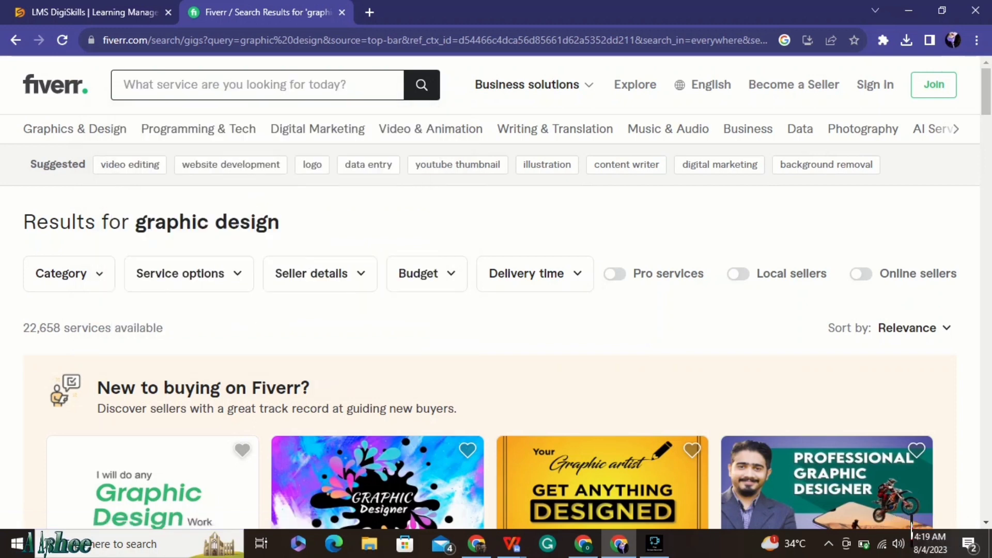
pyautogui.write('vector')
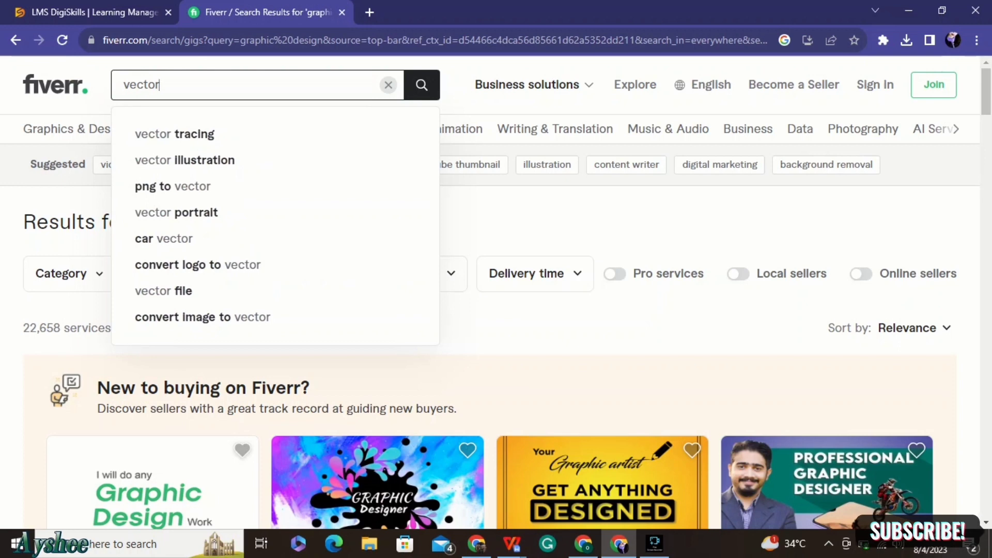
pyautogui.press('Down')
pyautogui.press('Down')
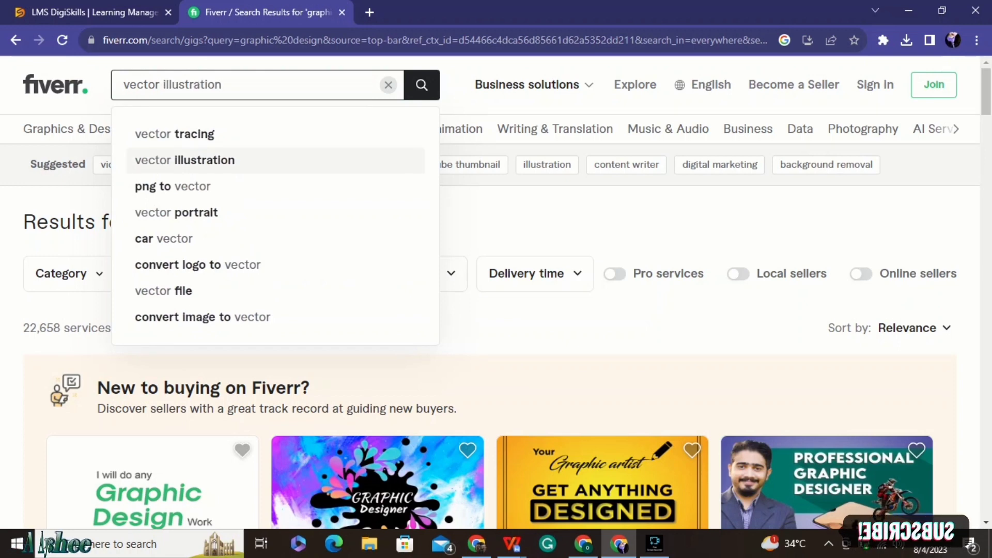
pyautogui.press('Return')
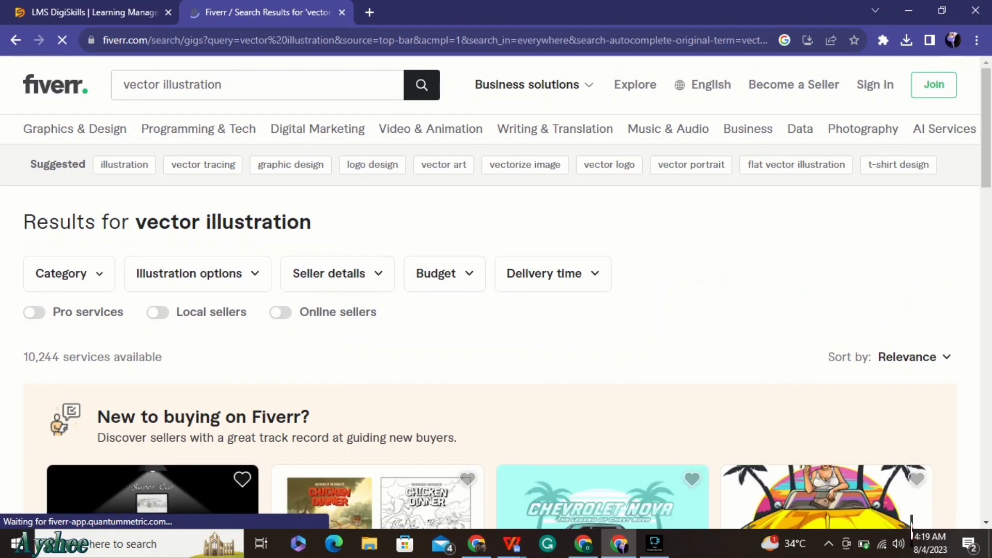
pyautogui.scroll(-1, 199, 113)
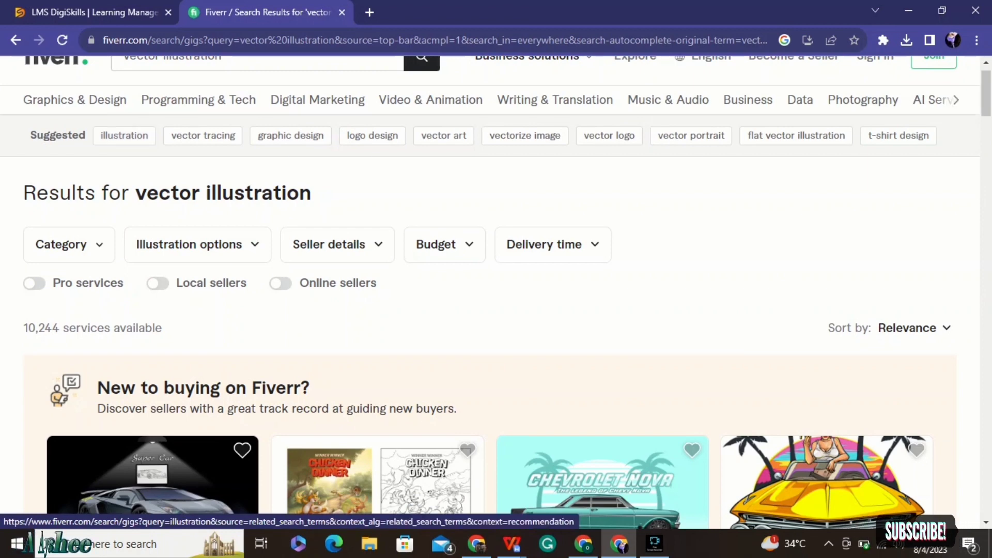
pyautogui.click(124, 135)
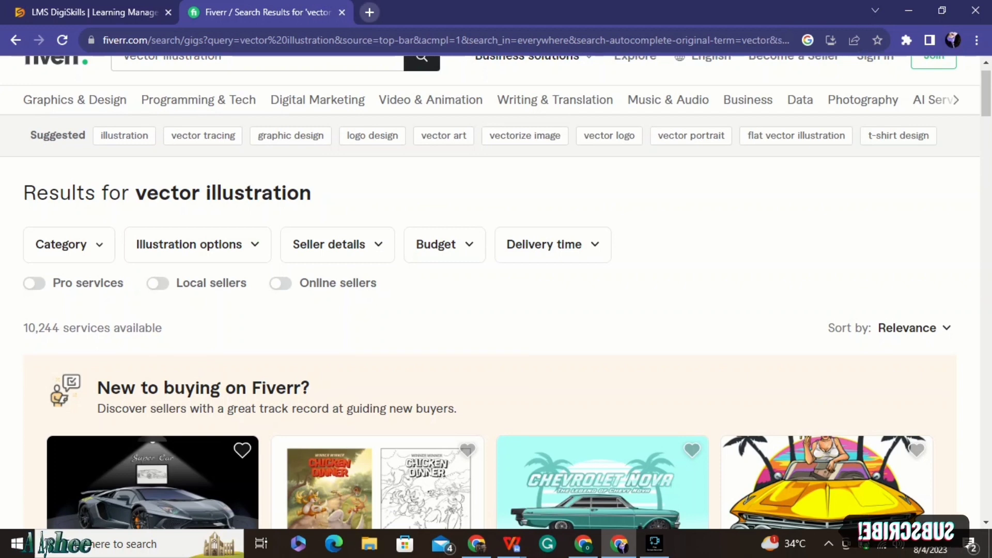
# Search Google in a new browser tab for "keyword for graphic designer on fiverr".
pyautogui.hotkey('ctrl', 't')
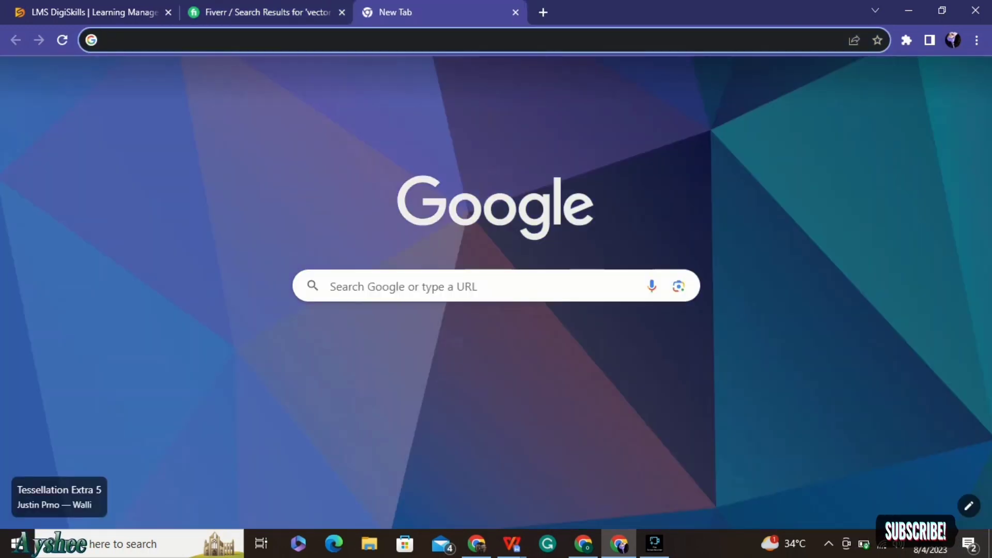
pyautogui.click(413, 40)
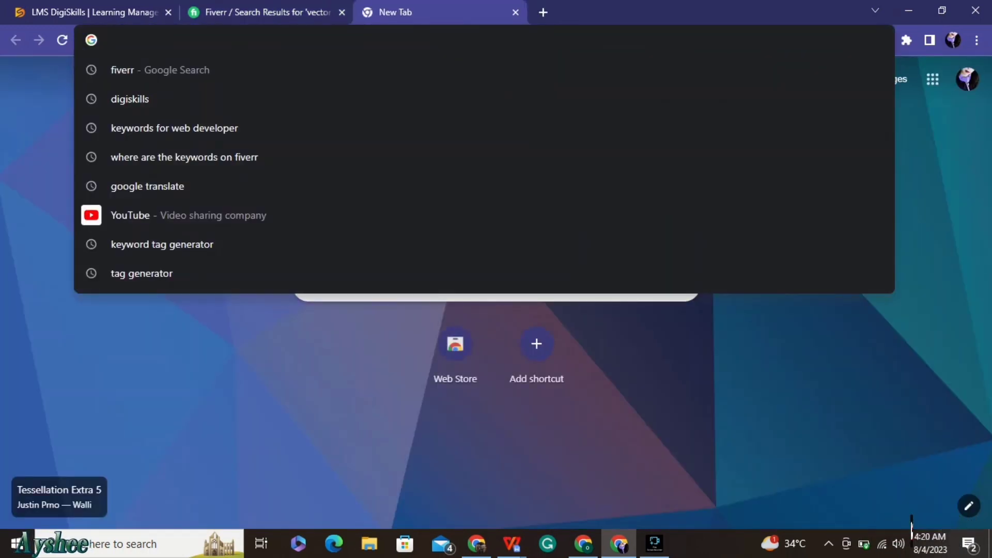
pyautogui.write('keyword for')
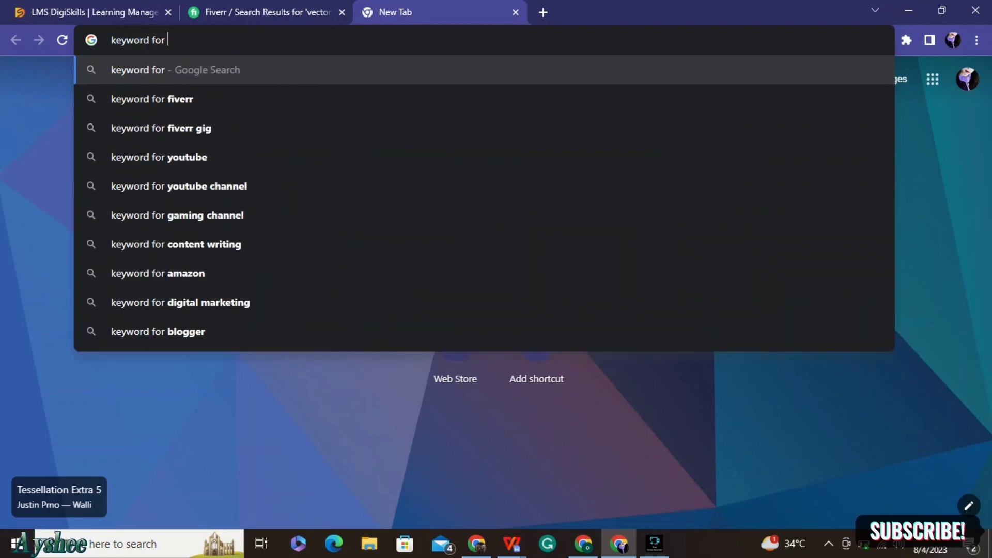
pyautogui.write(' g')
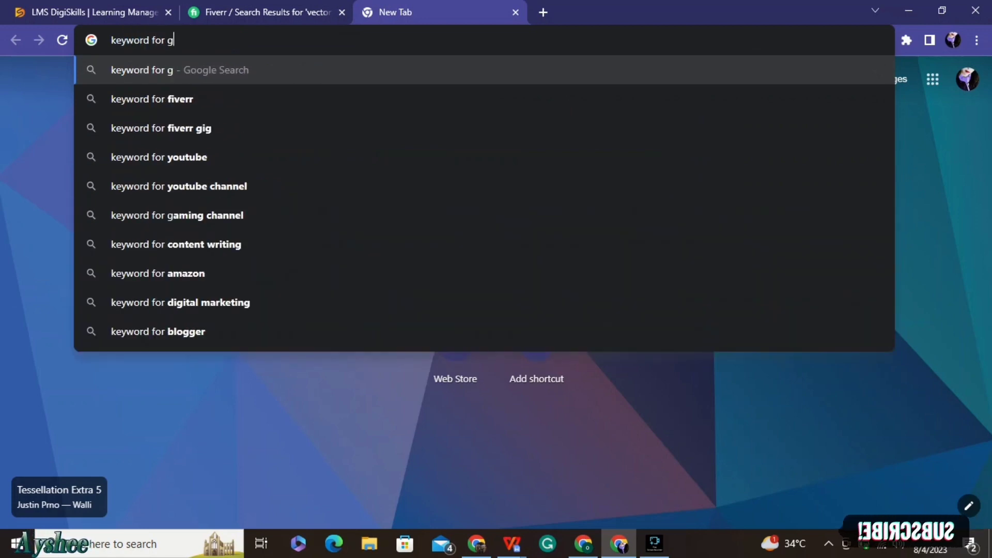
pyautogui.write('raphic designer')
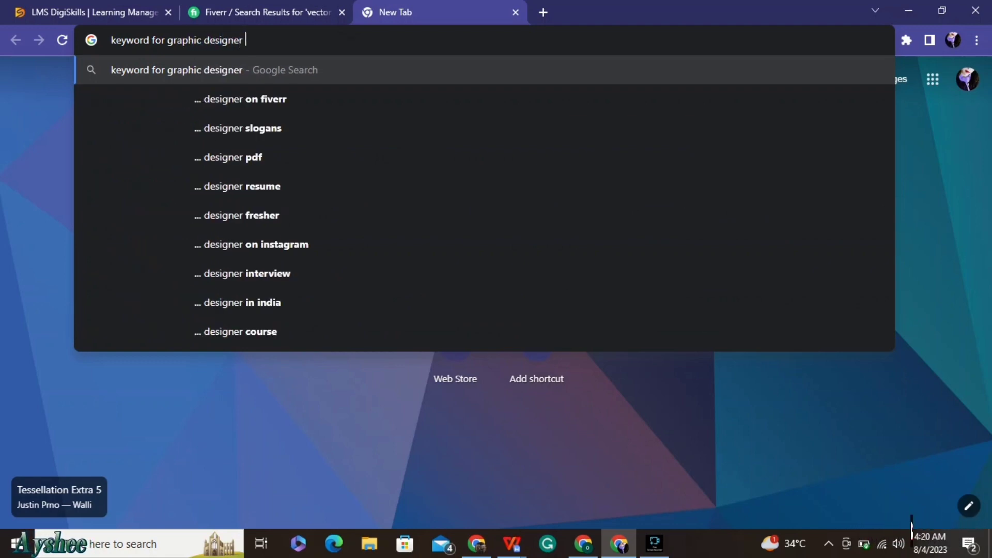
pyautogui.press('Down')
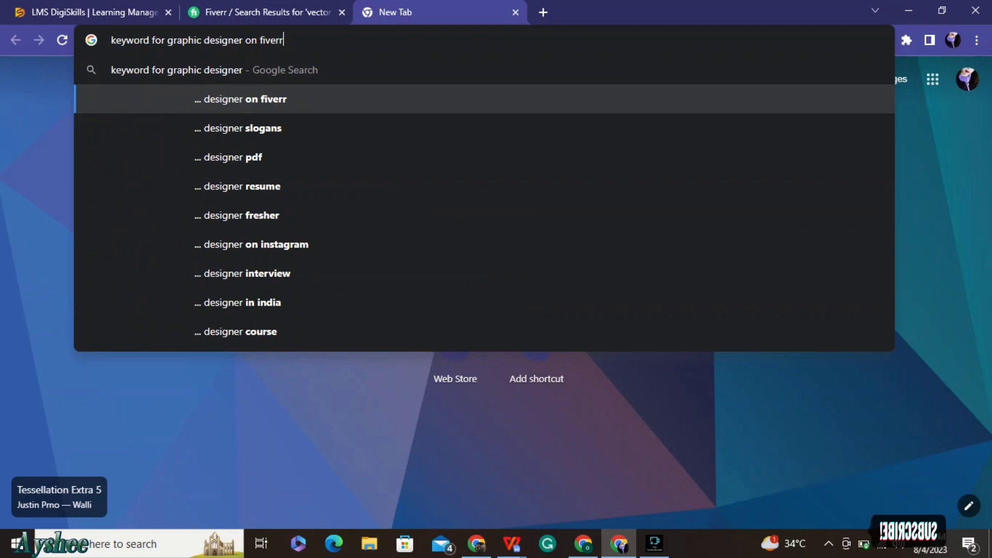
pyautogui.press('Return')
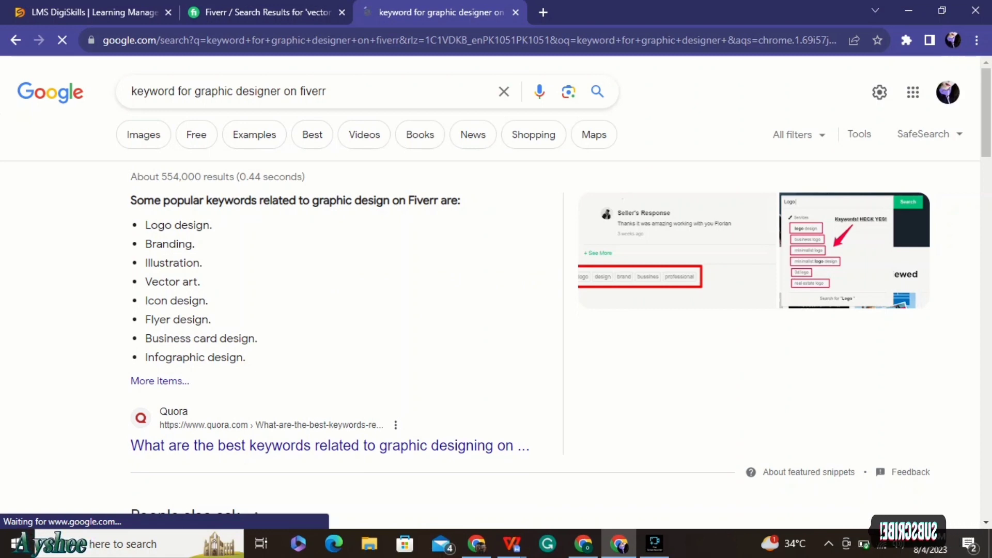
# Go back to the Fiverr results page and search for "seo", checking the search suggestions for that term.
pyautogui.click(243, 12)
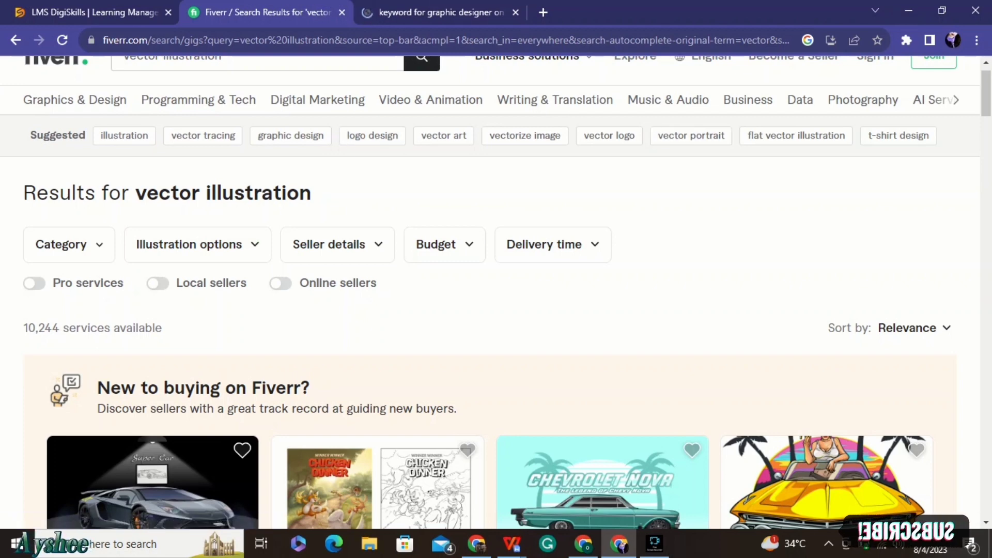
pyautogui.scroll(1, 490, 292)
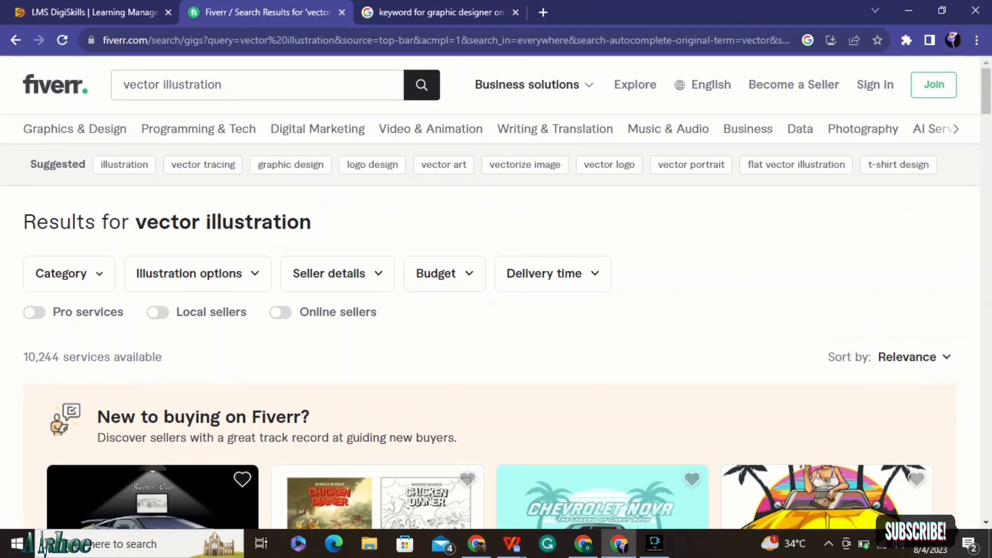
pyautogui.click(222, 85)
pyautogui.hotkey('ctrl', 'a')
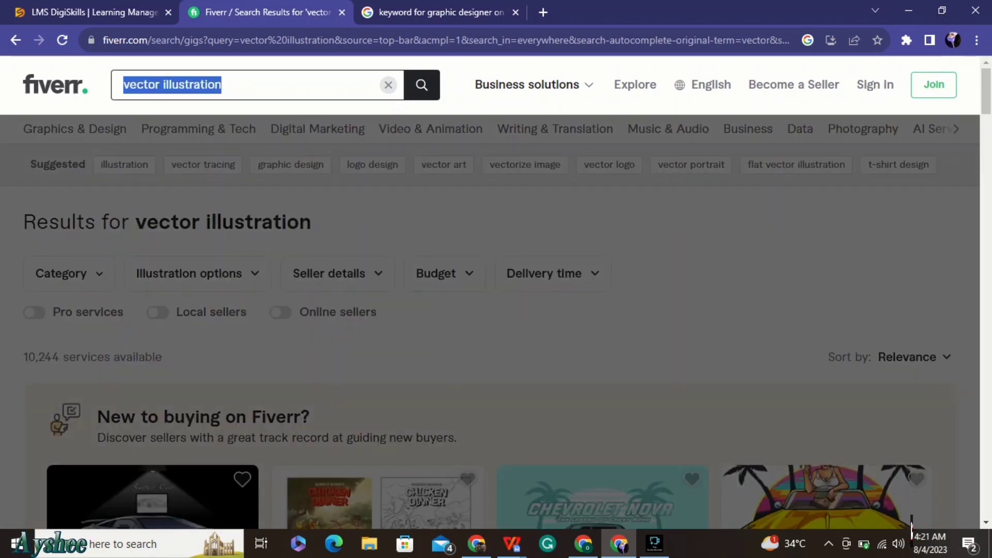
pyautogui.write('sde')
pyautogui.press('BackSpace')
pyautogui.press('BackSpace')
pyautogui.write('e')
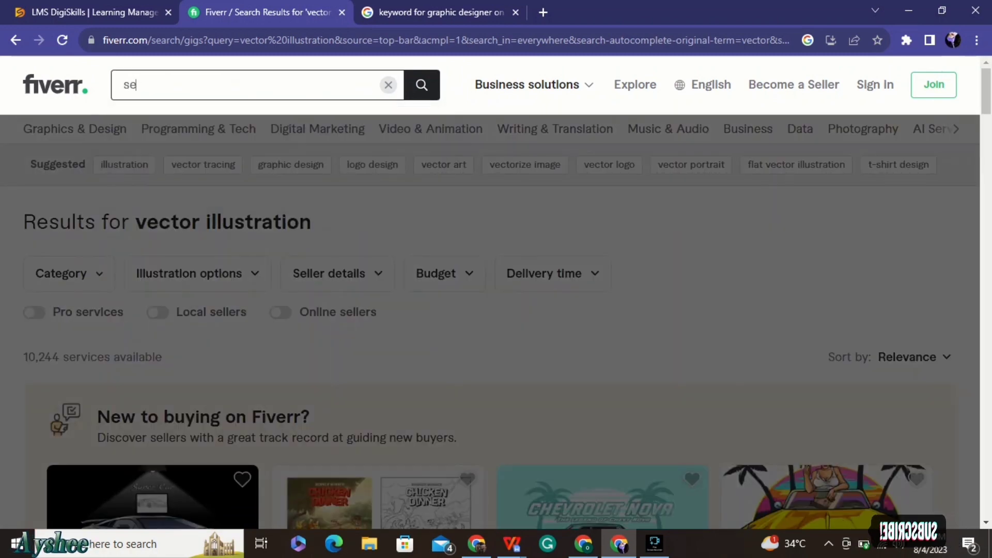
pyautogui.write('o')
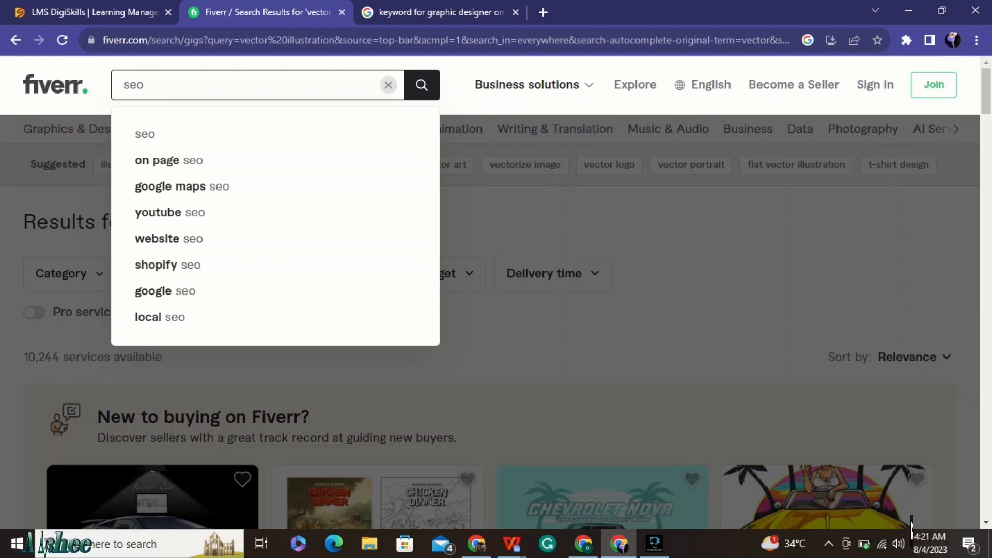
pyautogui.press('Return')
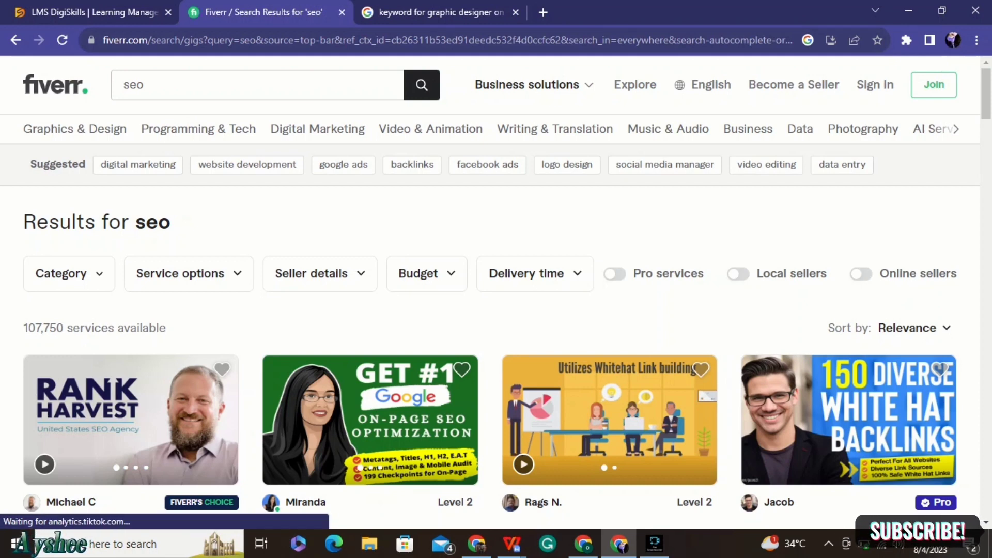
# Repeat the "seo" search on Fiverr and examine the related keywords suggested above the results.
pyautogui.click(155, 85)
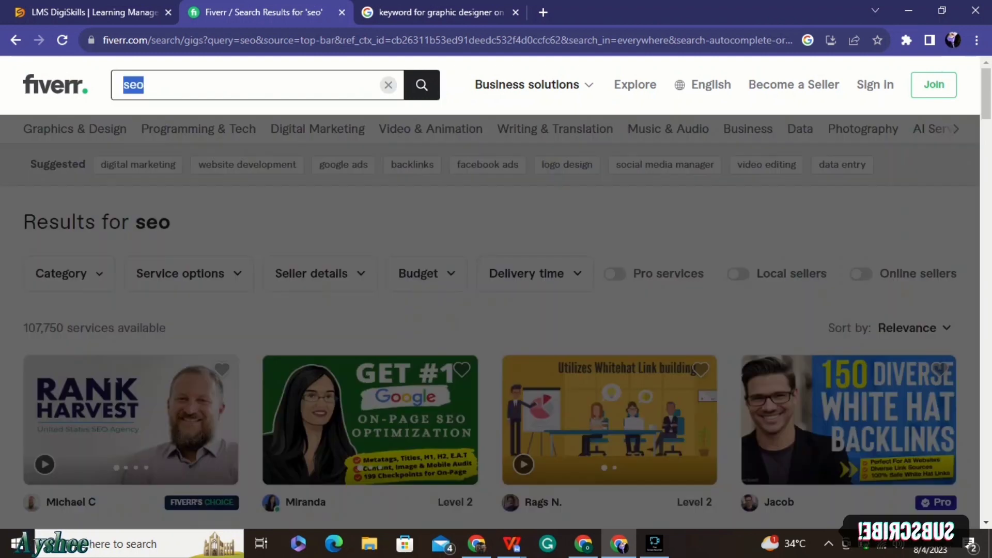
pyautogui.press('Return')
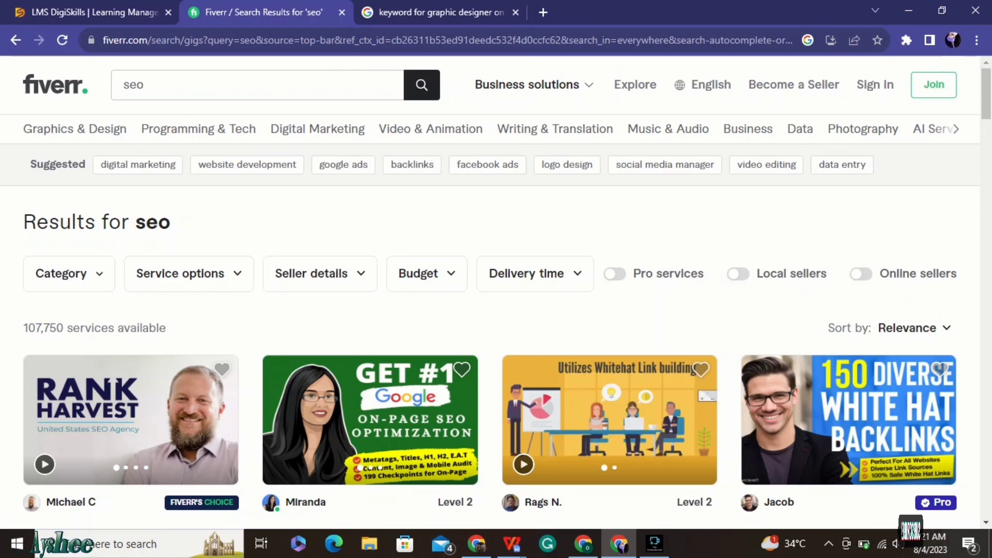
pyautogui.click(155, 85)
pyautogui.press('Return')
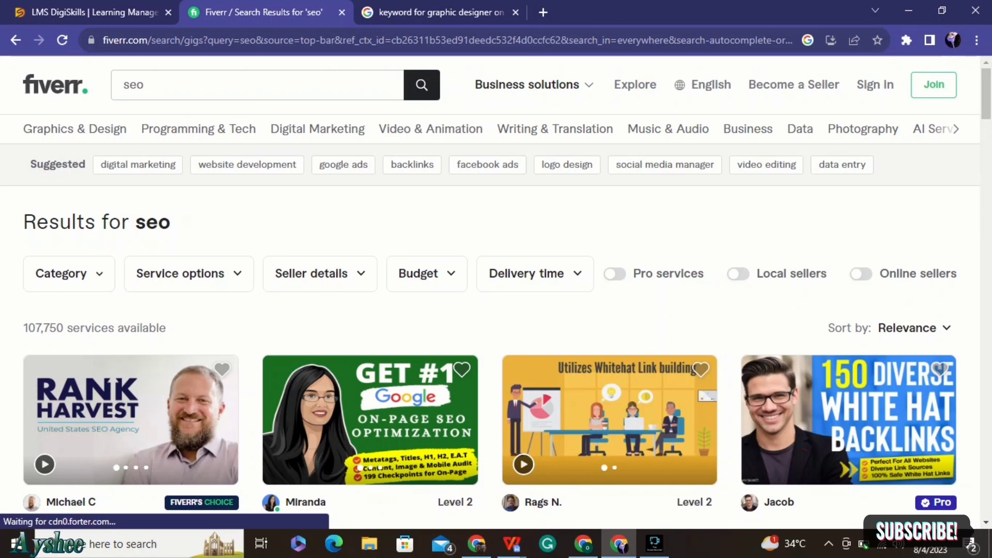
# Search Fiverr for "autocad" and examine the related keywords suggested above the results.
pyautogui.click(134, 85)
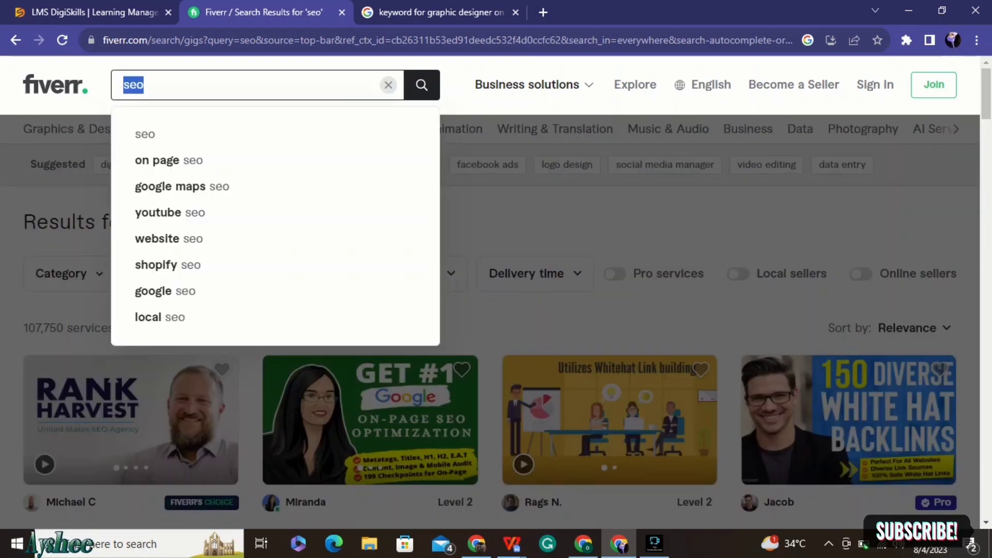
pyautogui.press('BackSpace')
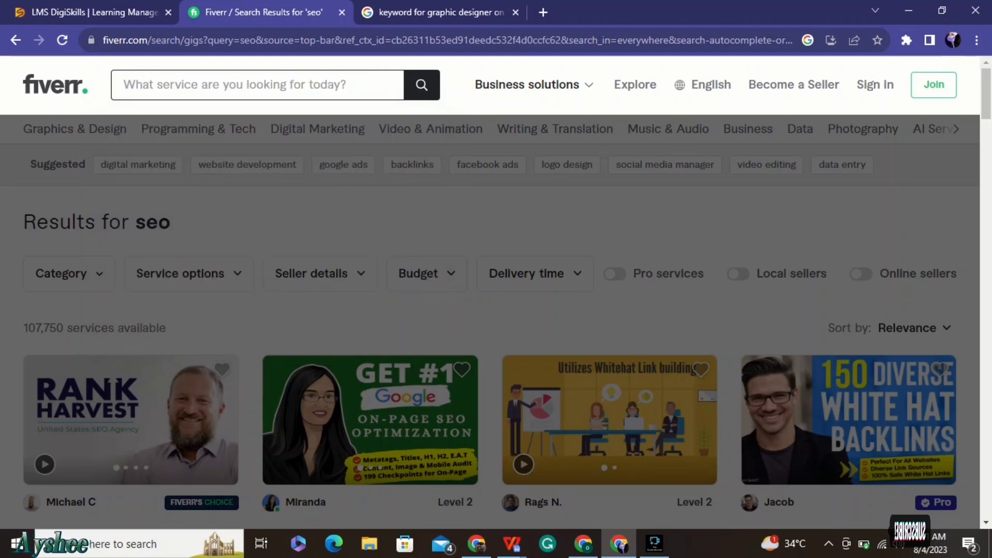
pyautogui.write('autocad')
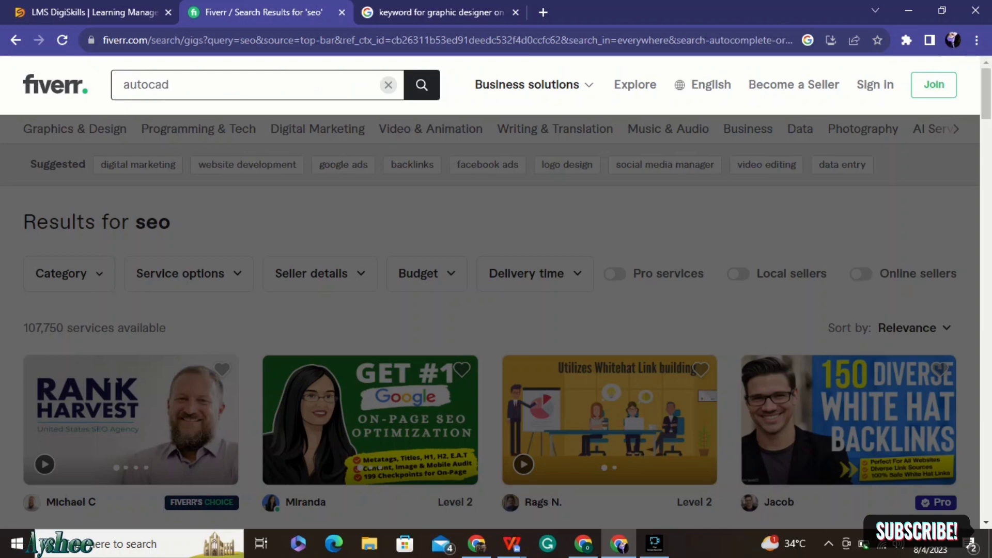
pyautogui.press('Return')
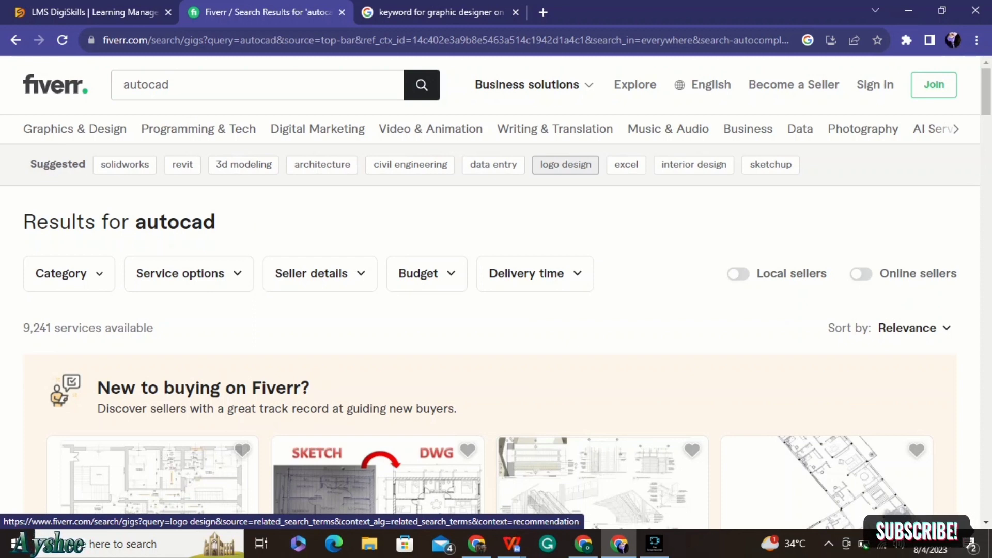
# Search Fiverr for "quickbooks" and look through the suggested keywords and the titles of the listed gigs.
pyautogui.doubleClick(168, 85)
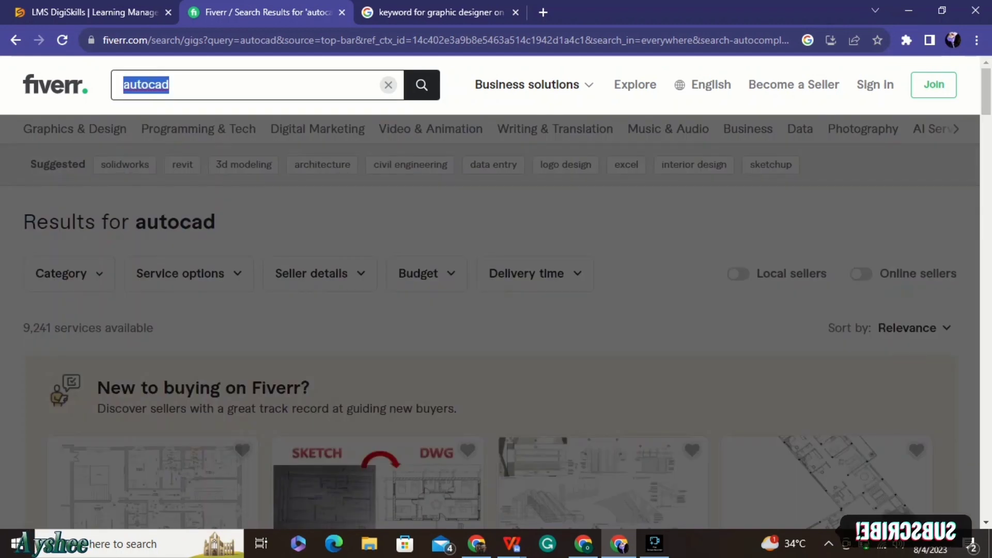
pyautogui.write('quic')
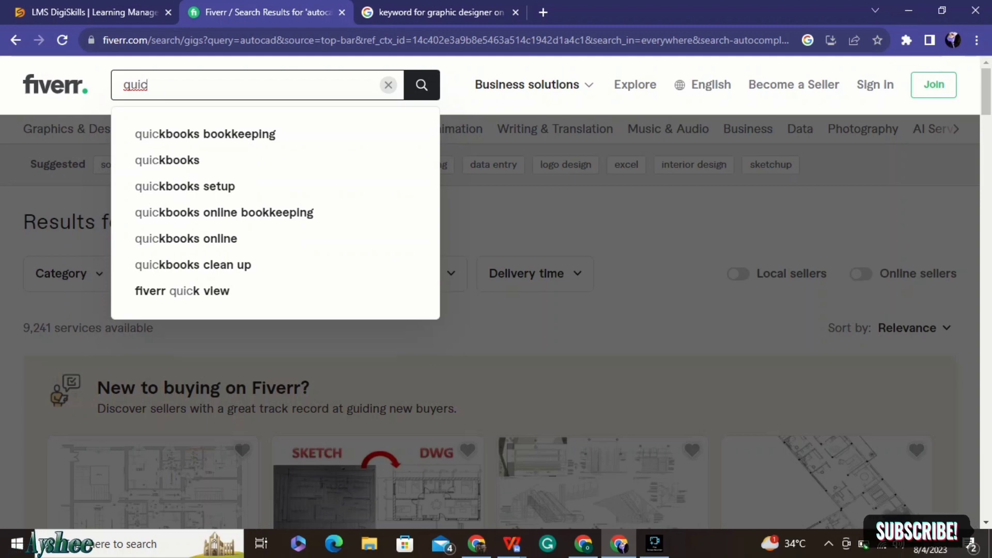
pyautogui.write('kbooks')
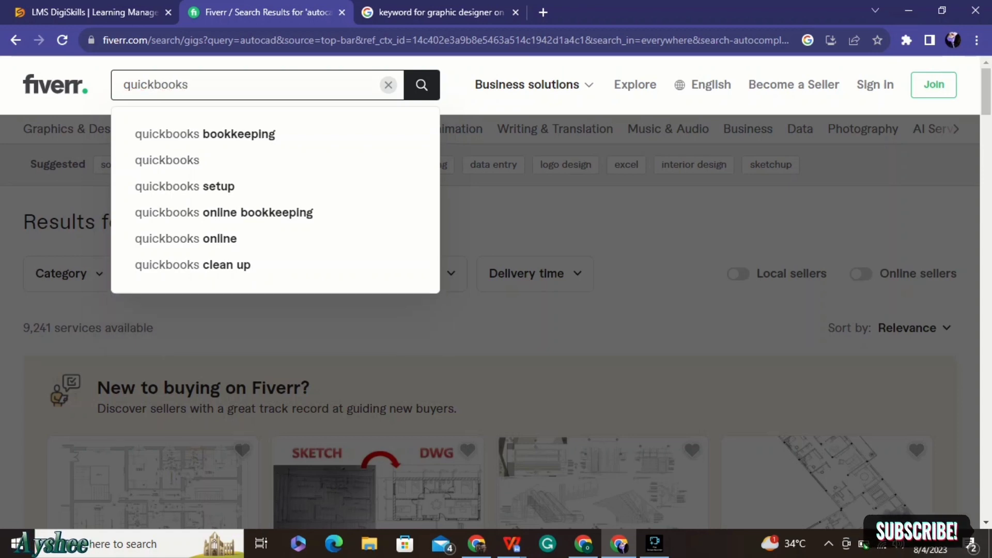
pyautogui.press('Return')
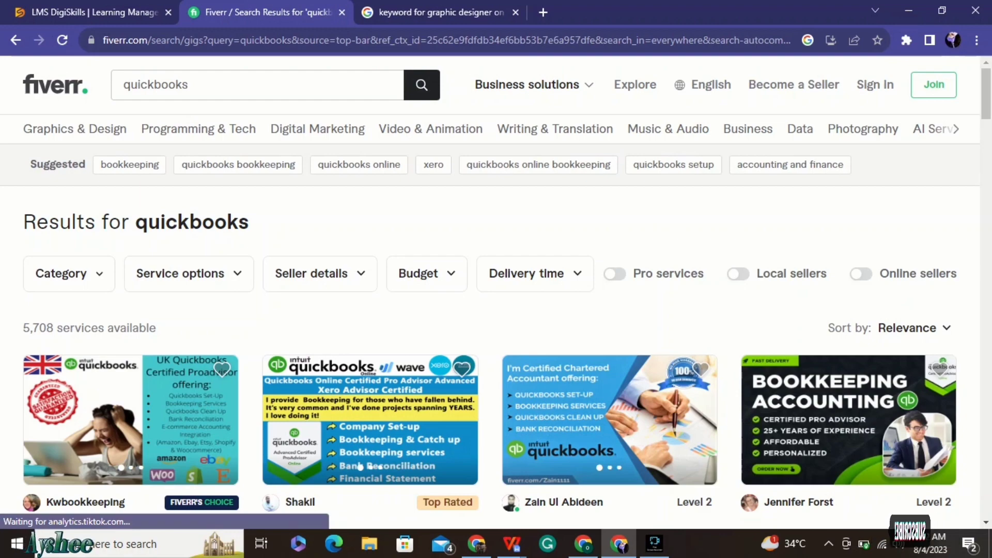
pyautogui.scroll(-2, 496, 293)
pyautogui.scroll(-1, 496, 293)
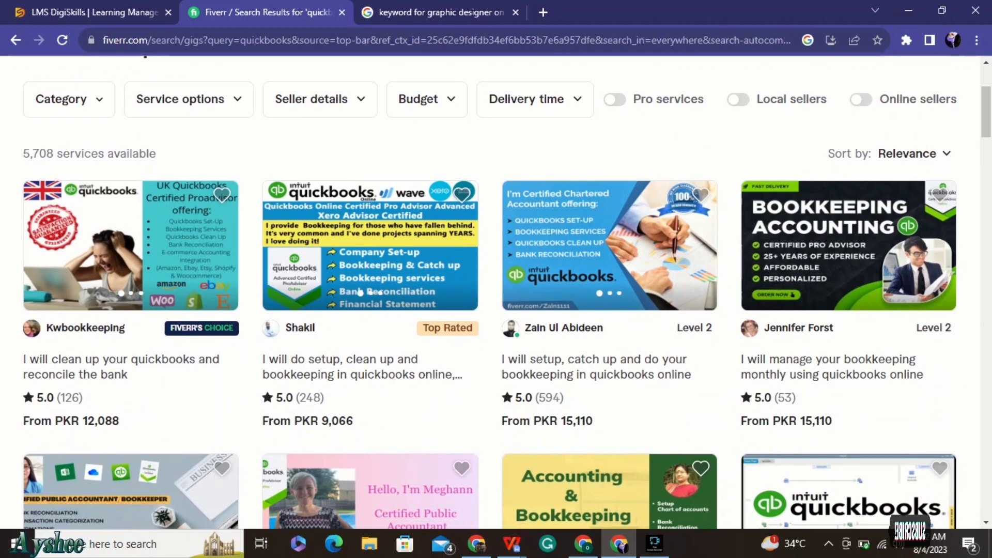
pyautogui.scroll(-4, 497, 293)
pyautogui.scroll(-1, 497, 293)
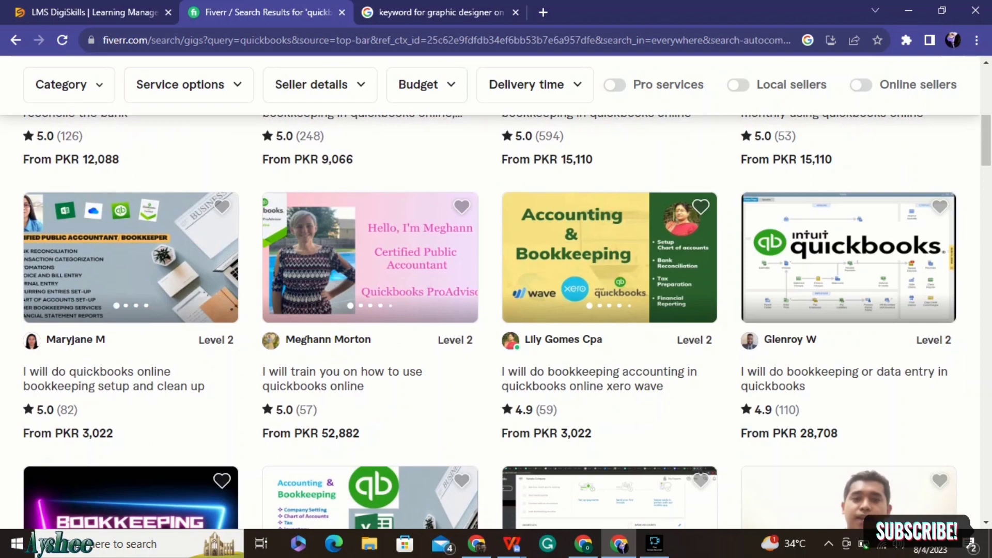
pyautogui.scroll(-8, 496, 320)
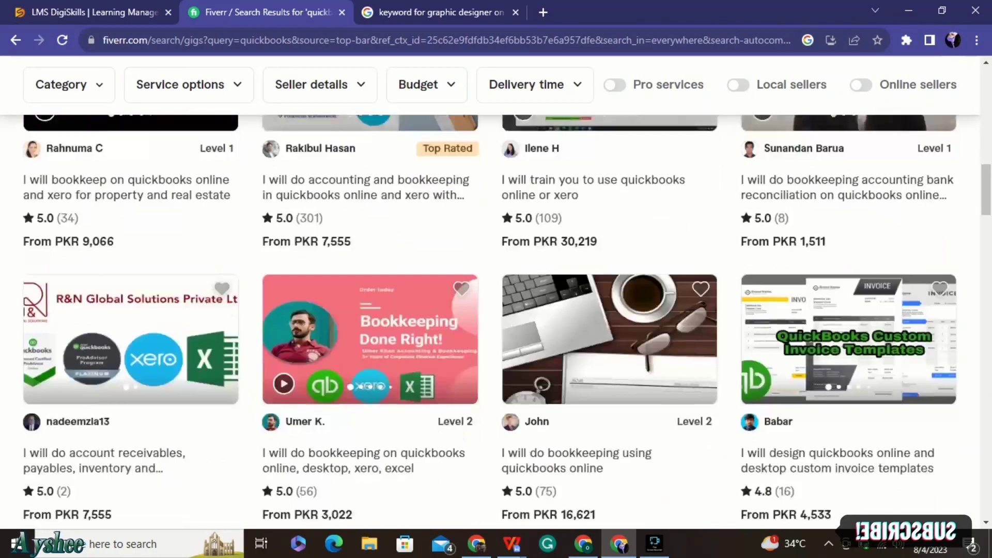
pyautogui.scroll(12, 361, 366)
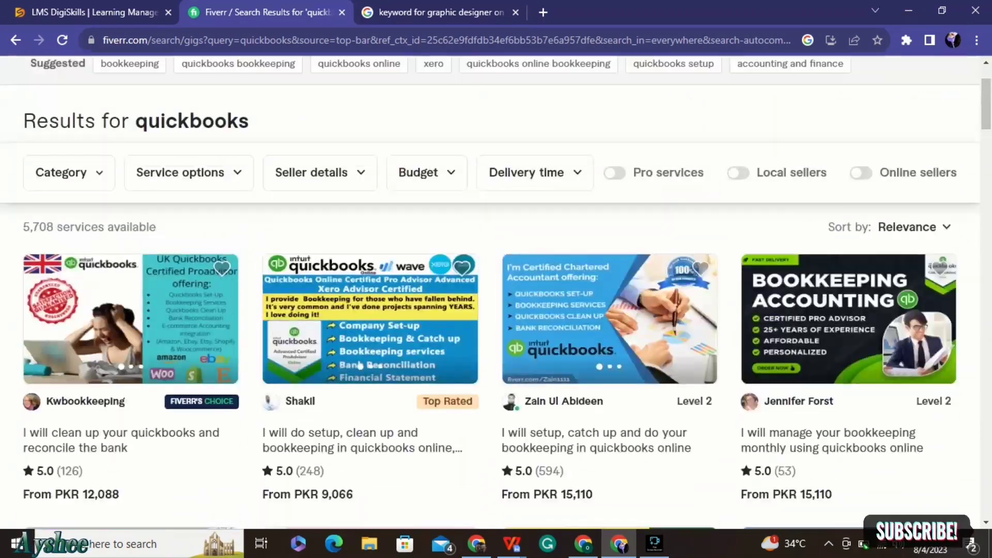
pyautogui.scroll(2, 496, 289)
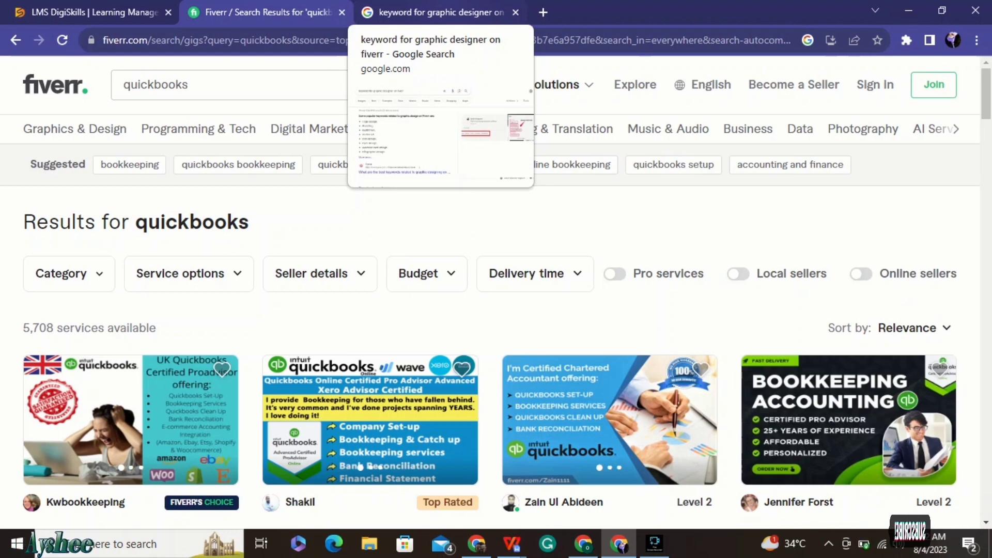
# Check the Google keyword results briefly, then search Fiverr for "web development" and examine its suggested keywords and gig titles.
pyautogui.click(434, 12)
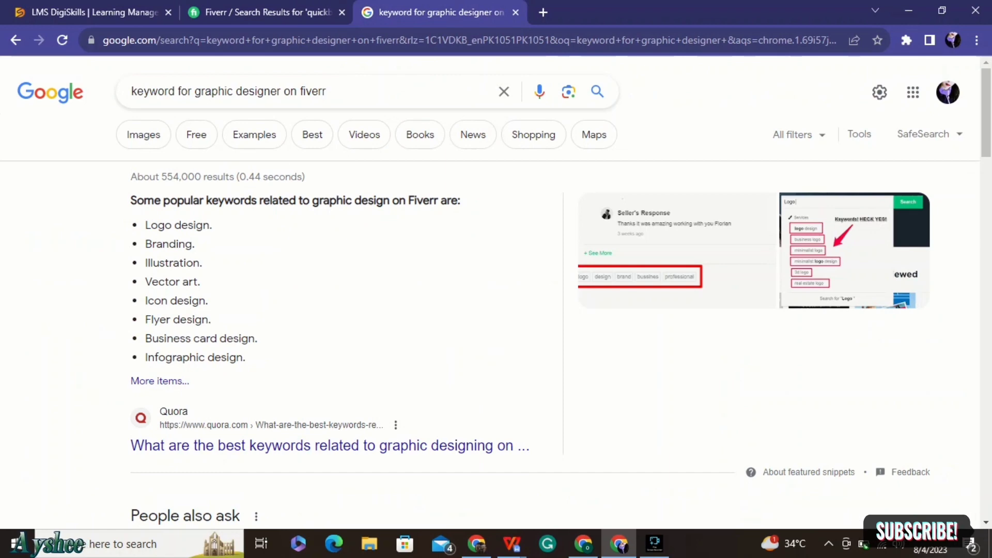
pyautogui.click(267, 12)
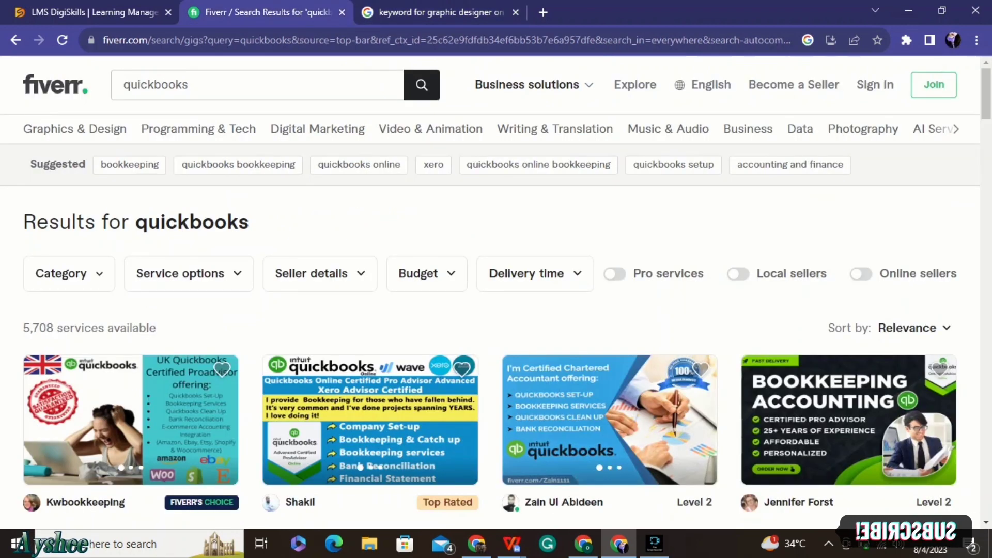
pyautogui.click(258, 85)
pyautogui.press('BackSpace')
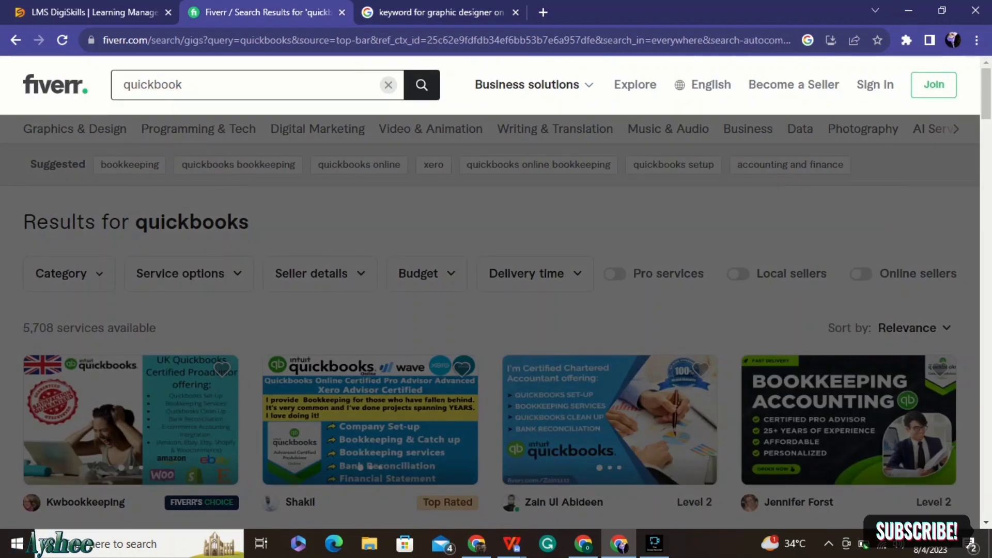
pyautogui.press('BackSpace')
pyautogui.press('BackSpace')
pyautogui.press('BackSpace')
pyautogui.press('BackSpace')
pyautogui.press('BackSpace')
pyautogui.press('BackSpace')
pyautogui.press('BackSpace')
pyautogui.press('BackSpace')
pyautogui.press('BackSpace')
pyautogui.write('w')
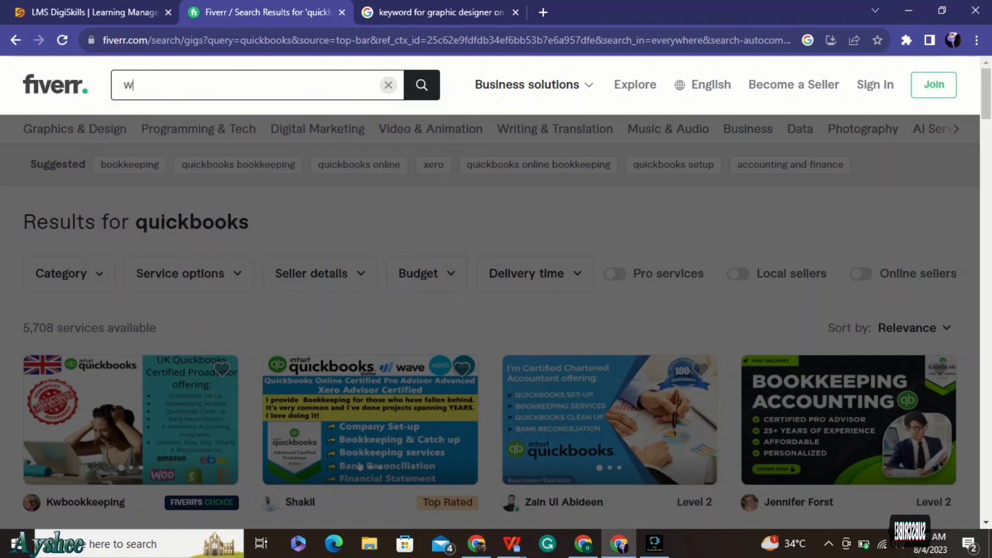
pyautogui.write('eb')
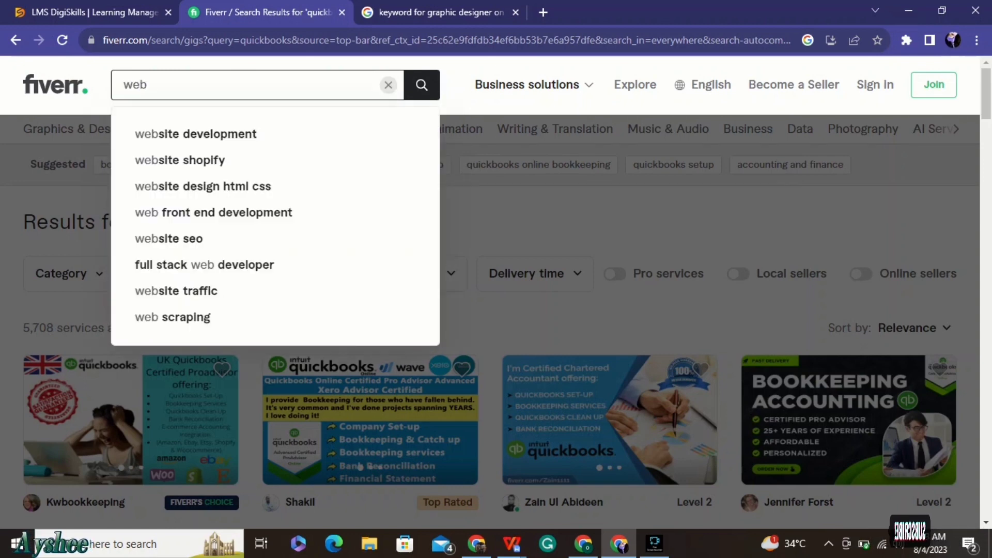
pyautogui.write(' devel')
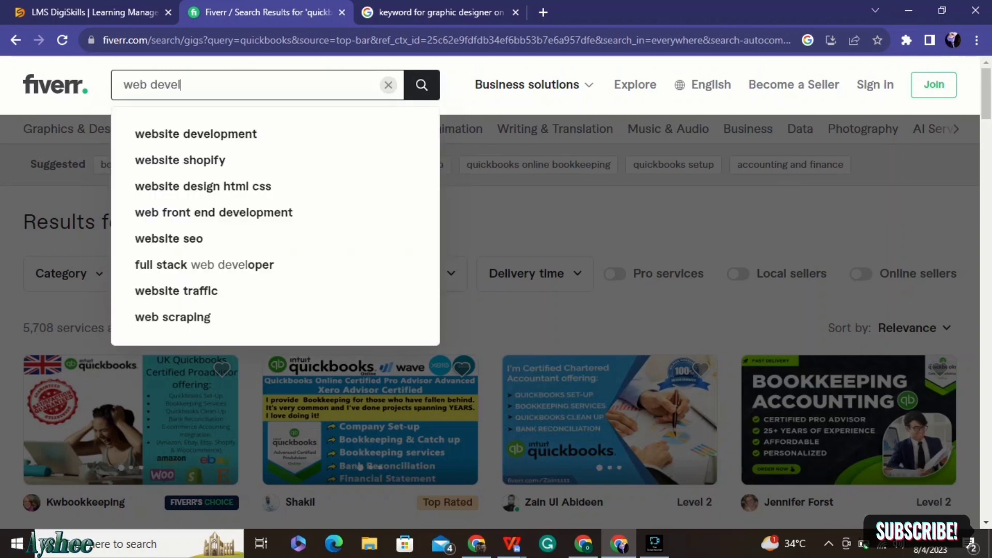
pyautogui.write('opment')
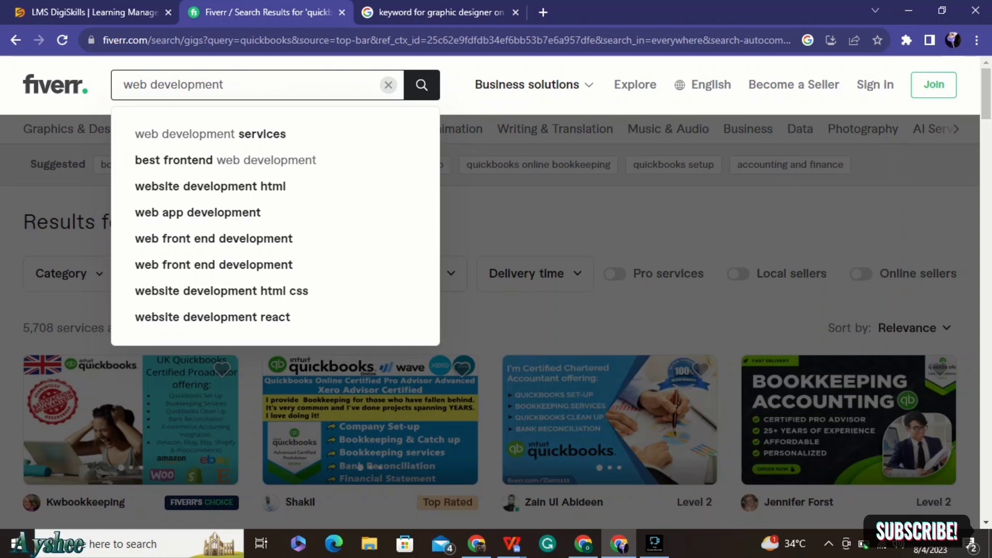
pyautogui.press('Return')
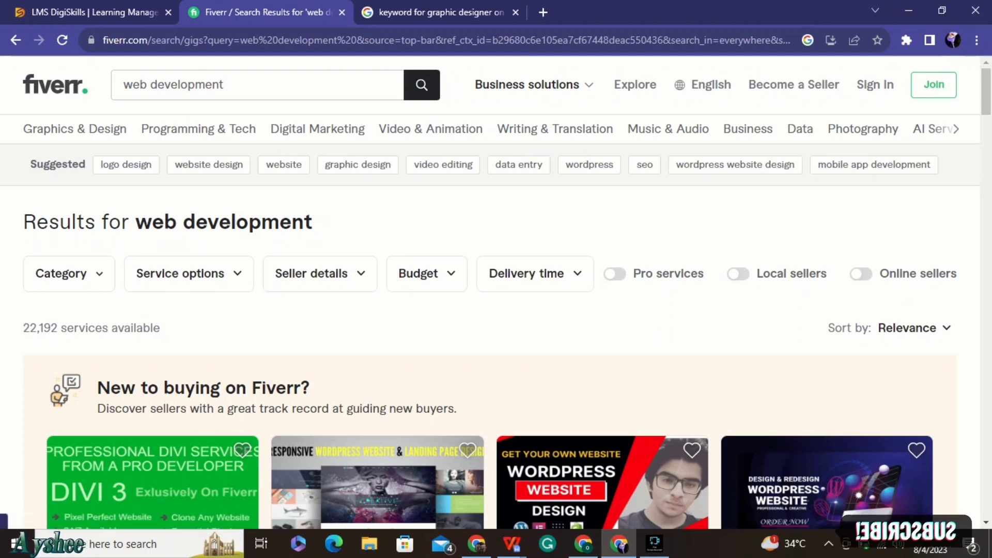
pyautogui.scroll(-8, 582, 132)
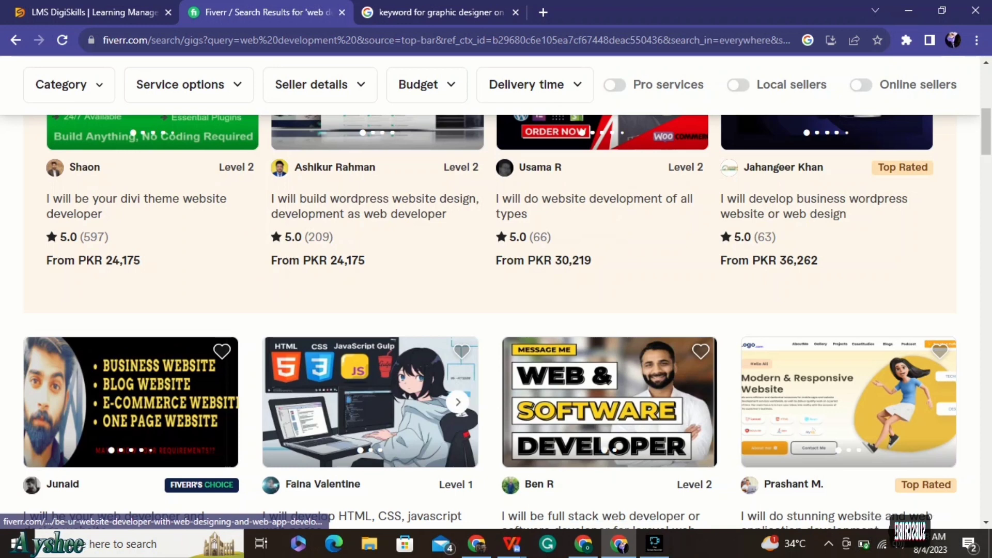
pyautogui.moveTo(456, 485)
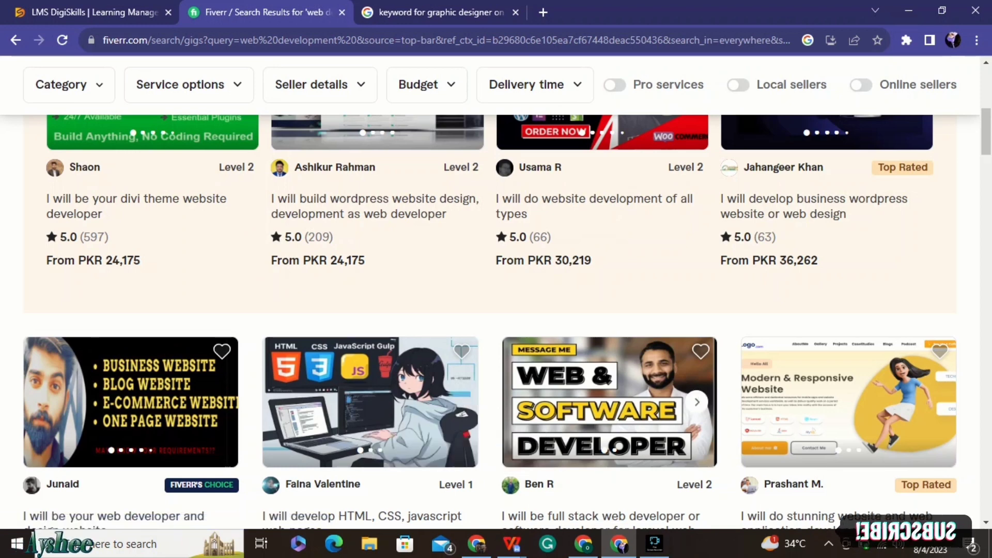
# Switch to the FREELANCING2.docx document in WPS Office and enter "Custom web development" as the first keyword under task 2.
pyautogui.click(512, 544)
pyautogui.click(590, 485)
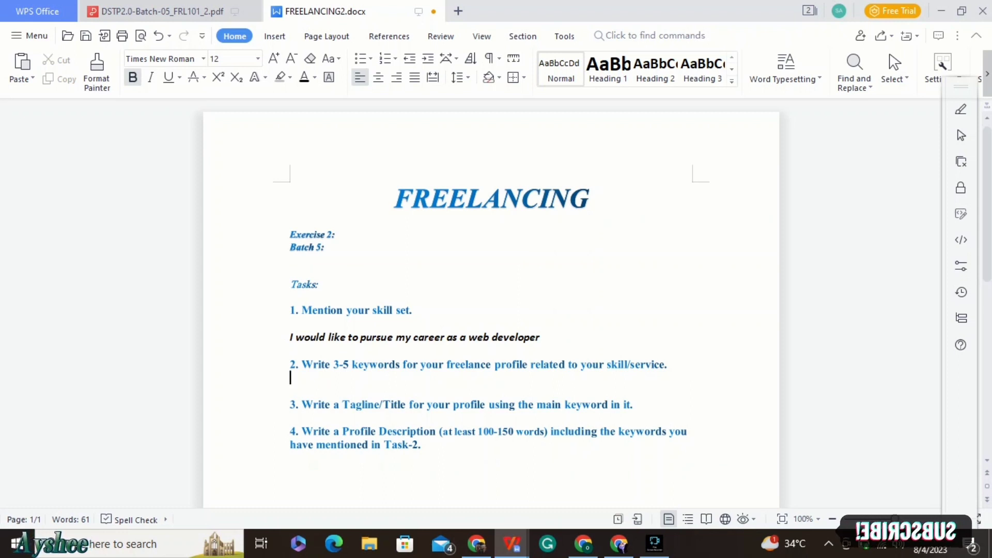
pyautogui.write('Custo')
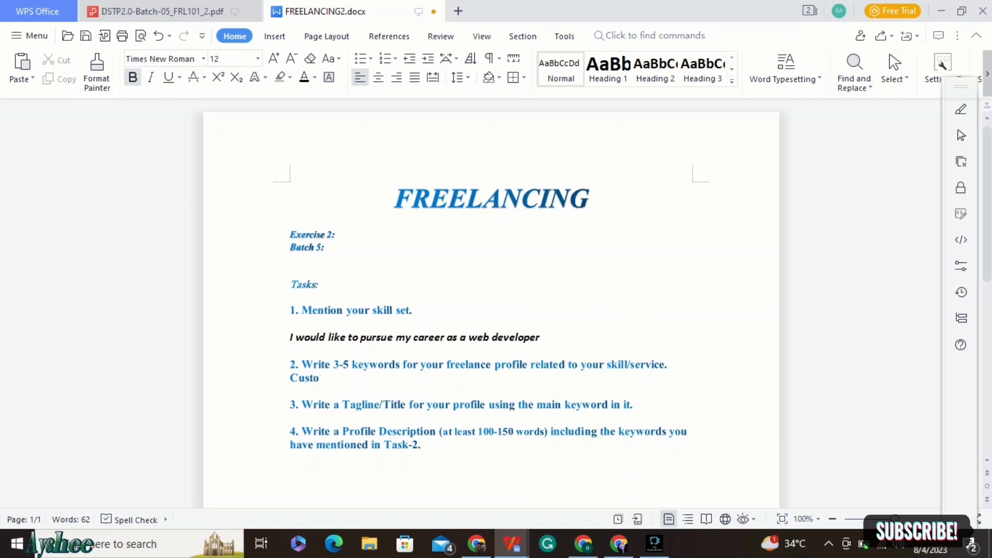
pyautogui.write('m web development')
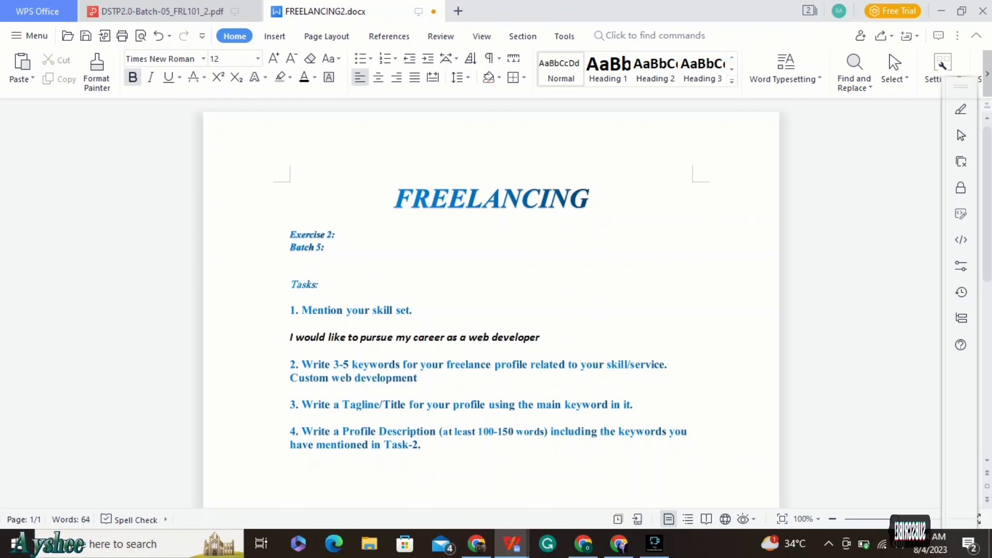
# Add "Wordpress development" and "Responsive web design" as the second and third keywords under task 2, each on its own line.
pyautogui.press('Return')
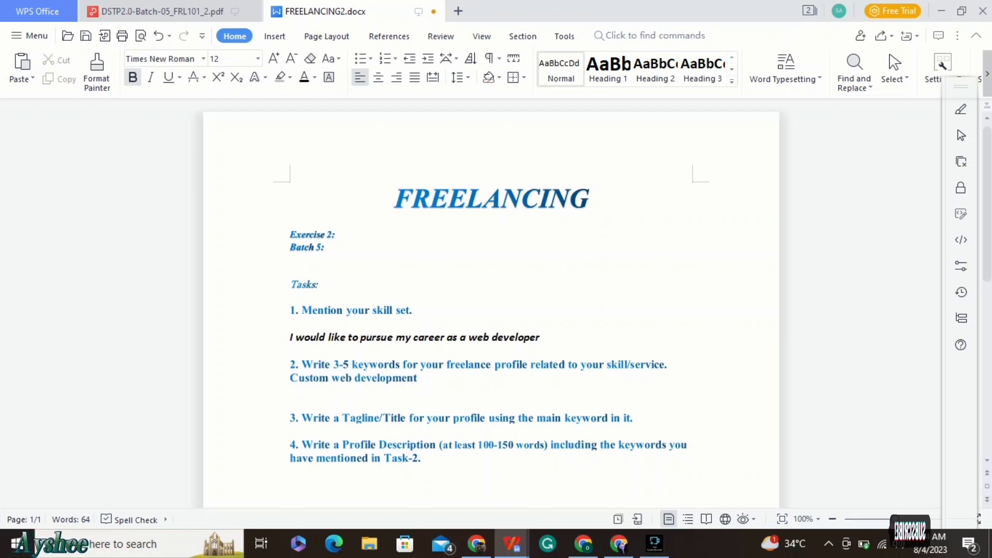
pyautogui.write('wordpress developm')
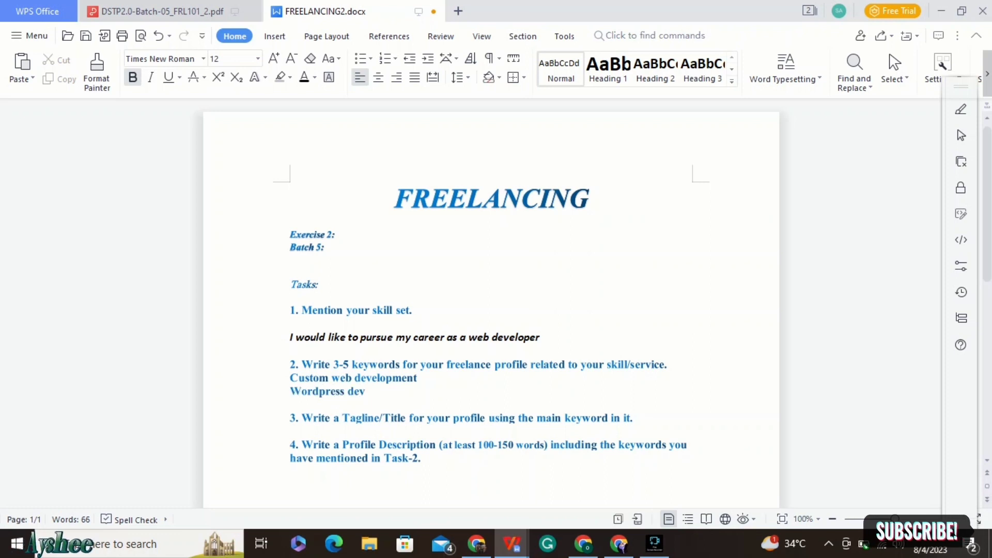
pyautogui.write('ent')
pyautogui.press('Return')
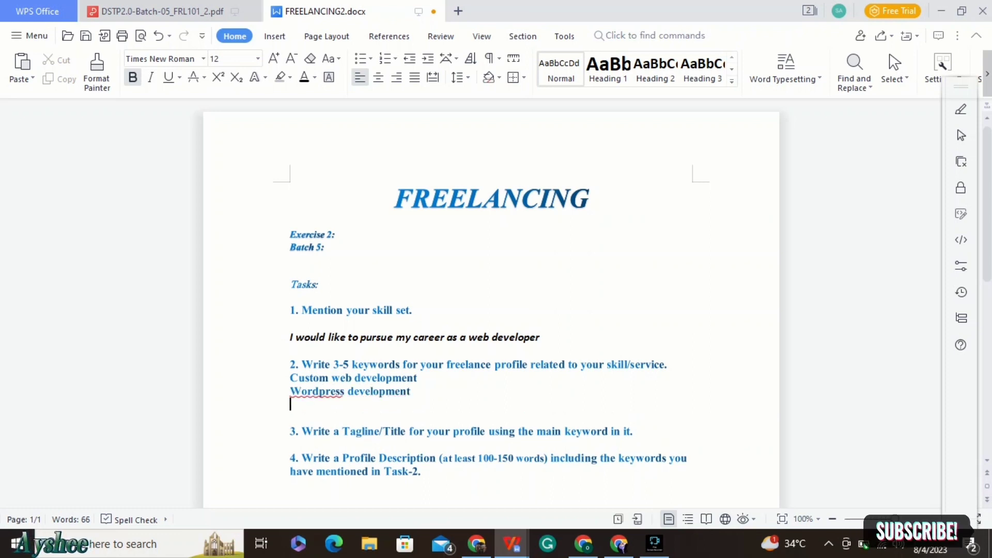
pyautogui.write('responsive web')
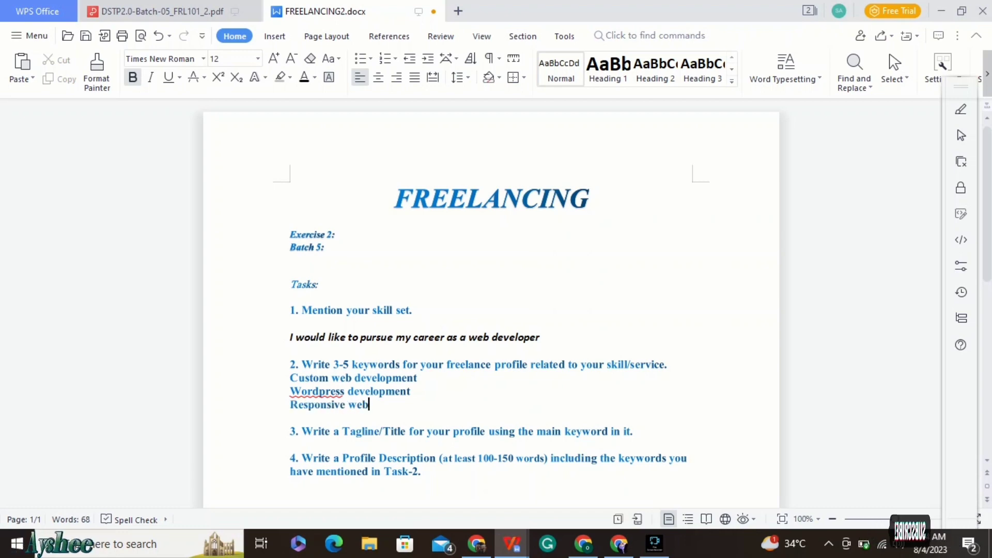
pyautogui.write(' design')
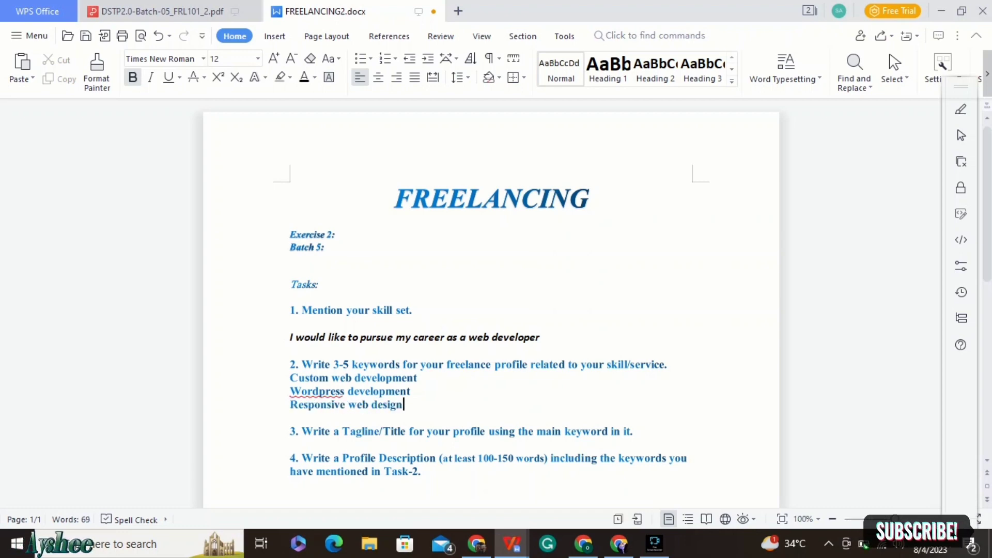
pyautogui.press('Return')
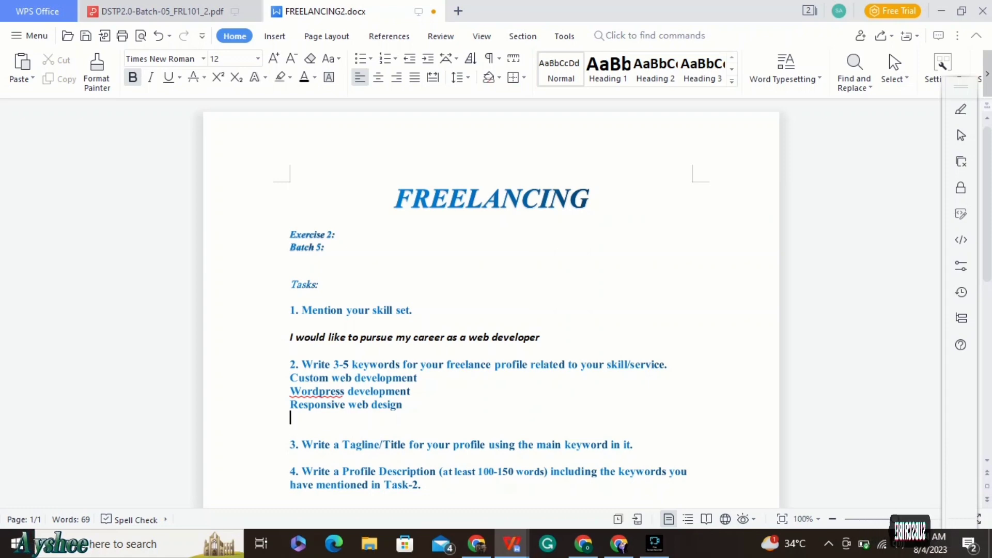
pyautogui.write('w')
pyautogui.write('te maintainace')
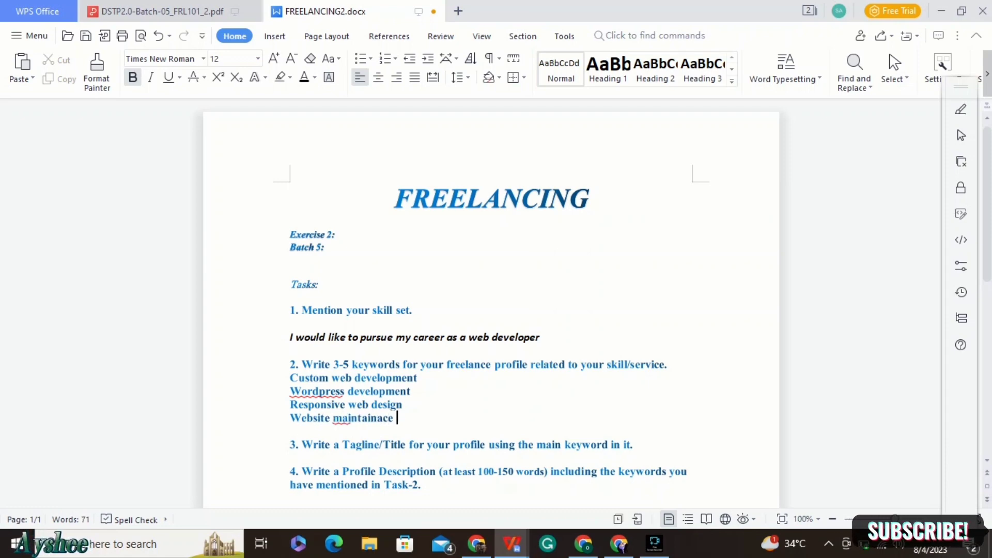
pyautogui.press('Return')
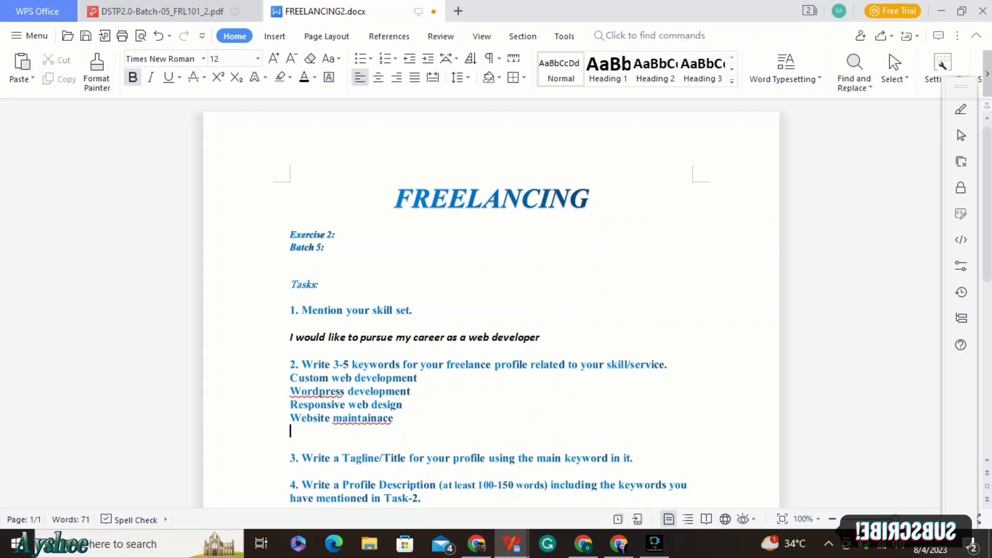
pyautogui.press('BackSpace')
pyautogui.press('BackSpace')
pyautogui.press('BackSpace')
pyautogui.press('BackSpace')
pyautogui.press('BackSpace')
pyautogui.press('BackSpace')
pyautogui.press('BackSpace')
pyautogui.press('BackSpace')
pyautogui.press('BackSpace')
pyautogui.press('BackSpace')
pyautogui.press('BackSpace')
pyautogui.press('BackSpace')
pyautogui.press('BackSpace')
pyautogui.press('BackSpace')
pyautogui.press('BackSpace')
pyautogui.press('BackSpace')
pyautogui.press('BackSpace')
pyautogui.press('BackSpace')
pyautogui.press('BackSpace')
pyautogui.press('BackSpace')
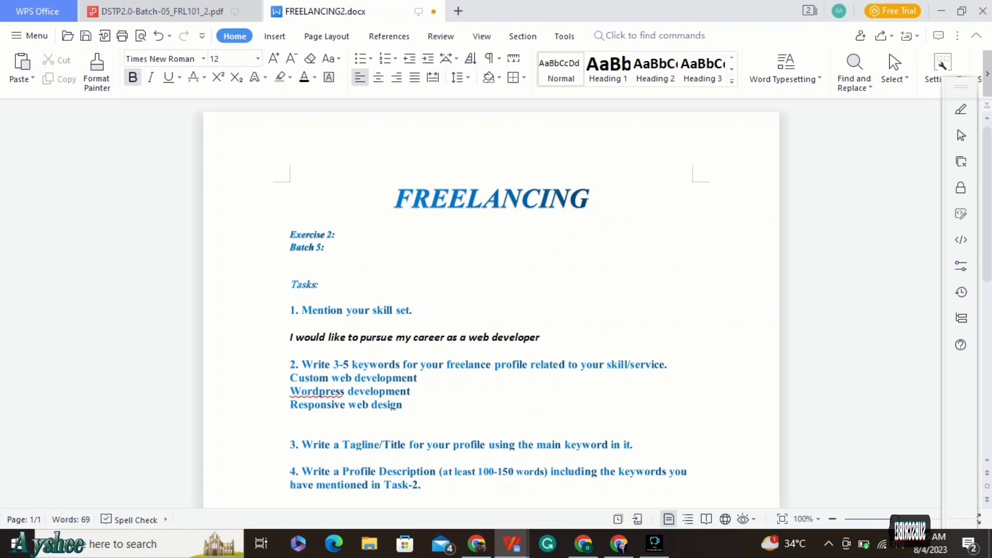
# Enter "Cutting-edge web solution" as the fourth keyword and correct the spelling of the second keyword to "WordPress development".
pyautogui.write('Cutting')
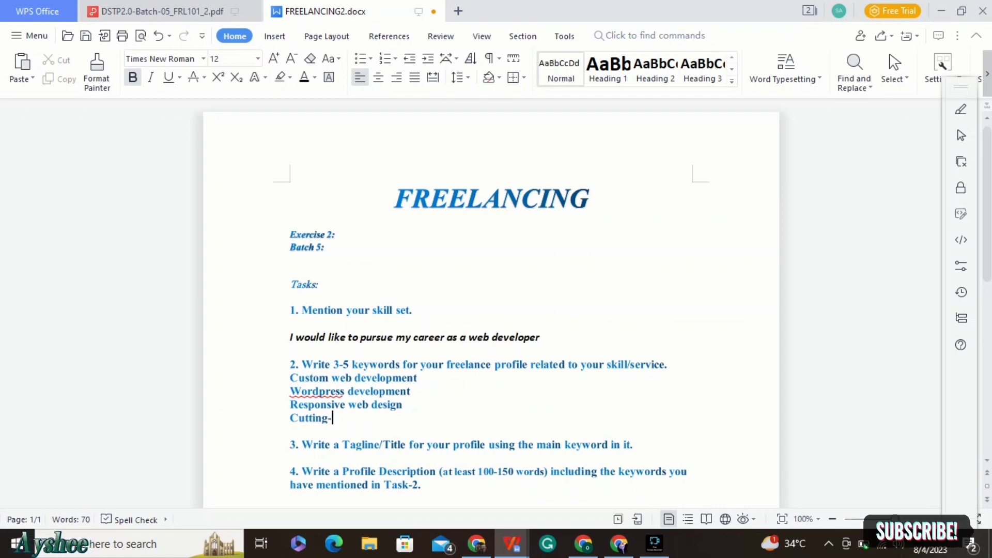
pyautogui.write('-edge web solution')
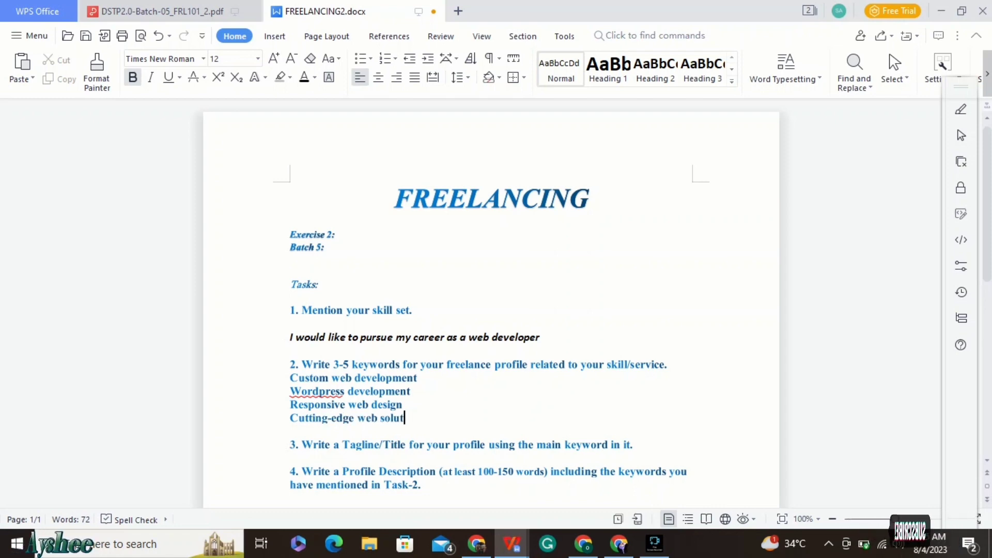
pyautogui.doubleClick(332, 393)
pyautogui.rightClick(332, 393)
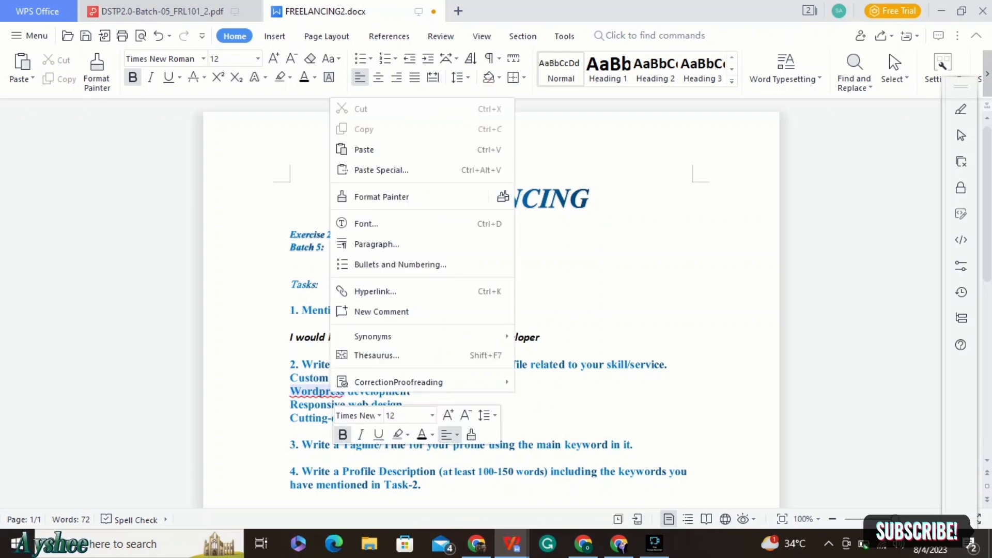
pyautogui.click(324, 392)
pyautogui.click(331, 230)
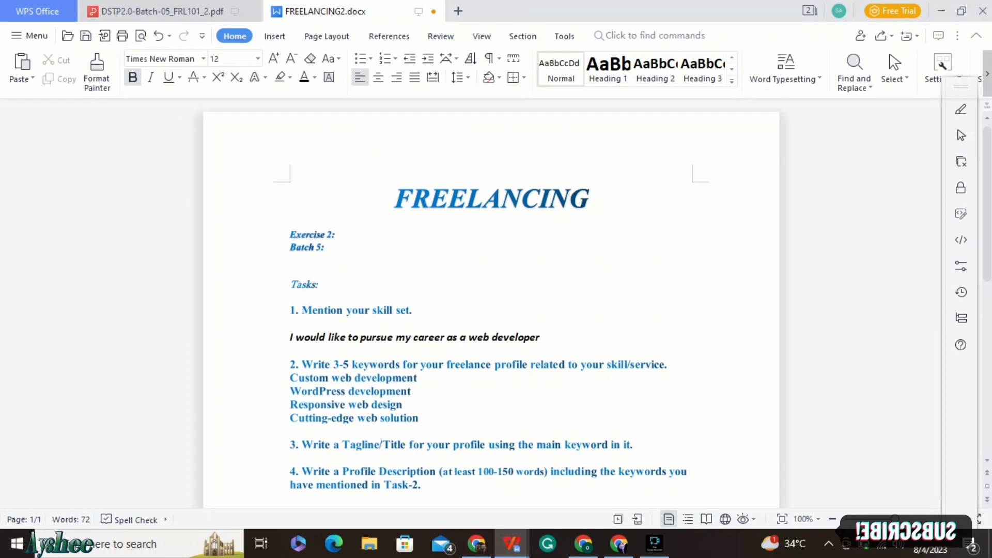
# Format the four task 2 keywords as a bulleted list in black italic Calibri.
pyautogui.moveTo(290, 378); pyautogui.dragTo(427, 419)
pyautogui.click(304, 78)
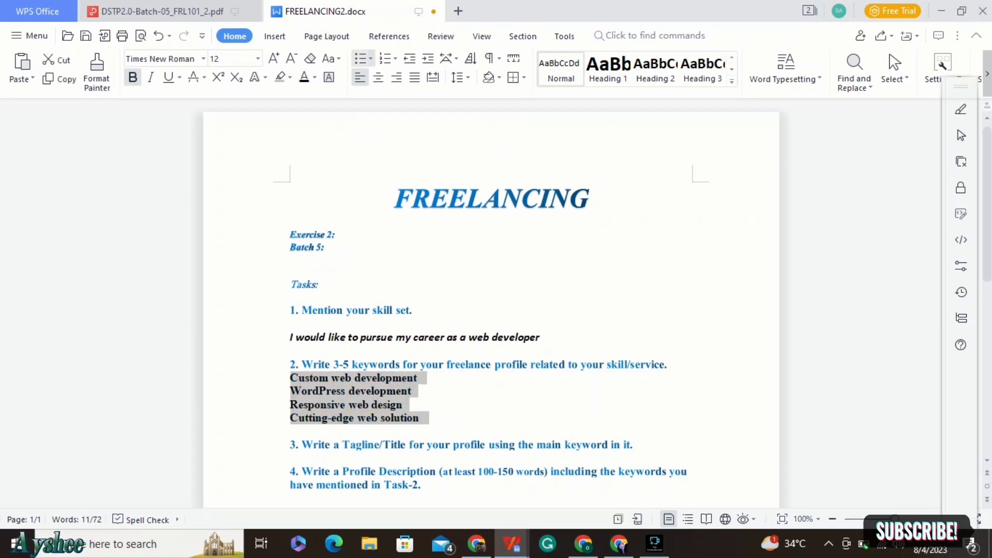
pyautogui.click(361, 58)
pyautogui.click(151, 77)
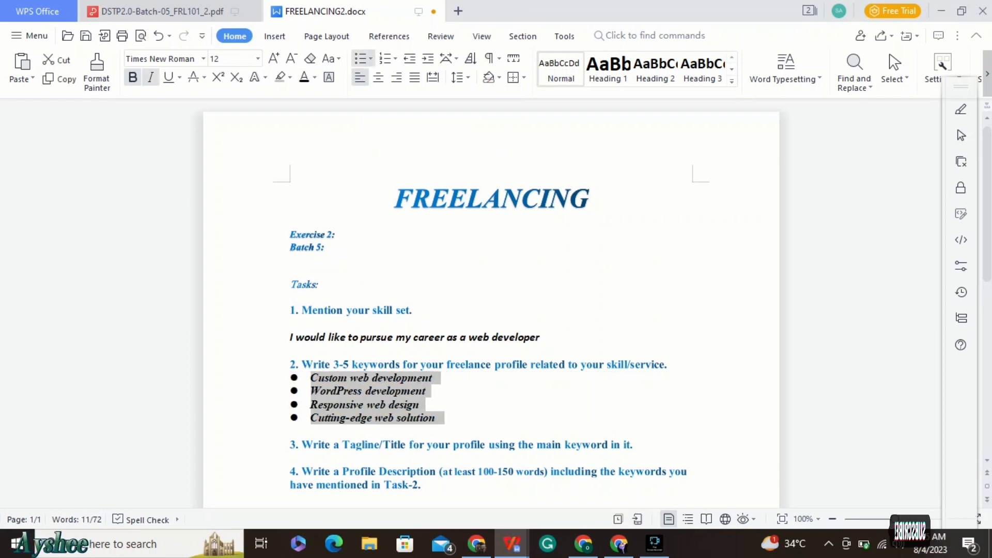
pyautogui.click(203, 58)
pyautogui.click(161, 167)
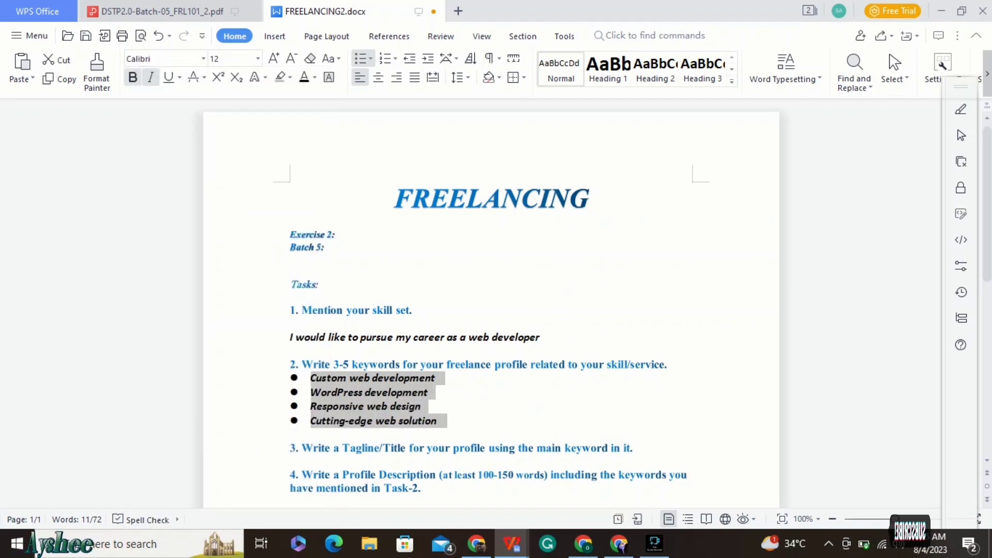
# Insert a blank line between the task 2 heading and its keyword list, and end the task 1 answer with a period.
pyautogui.click(668, 365)
pyautogui.press('Return')
pyautogui.press('BackSpace')
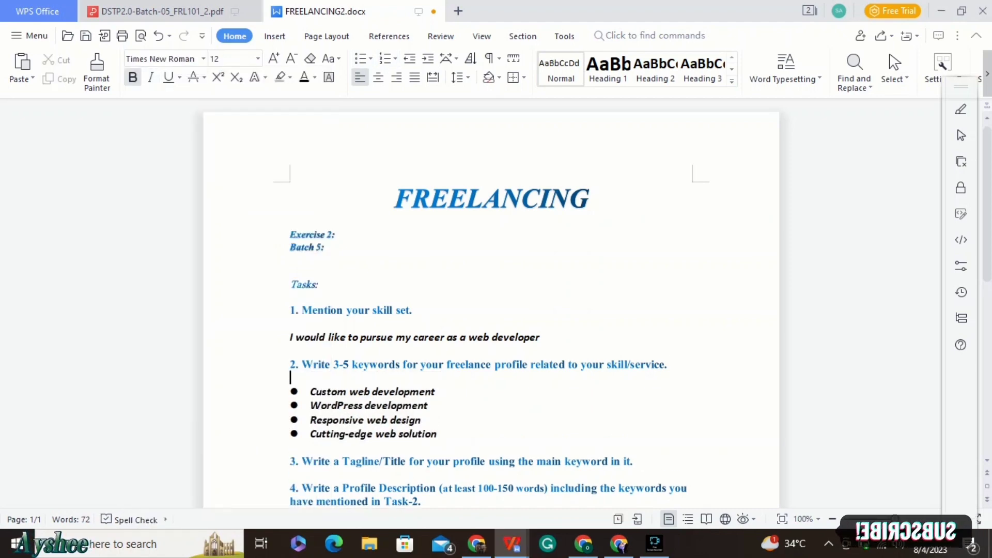
pyautogui.click(542, 337)
pyautogui.write('.')
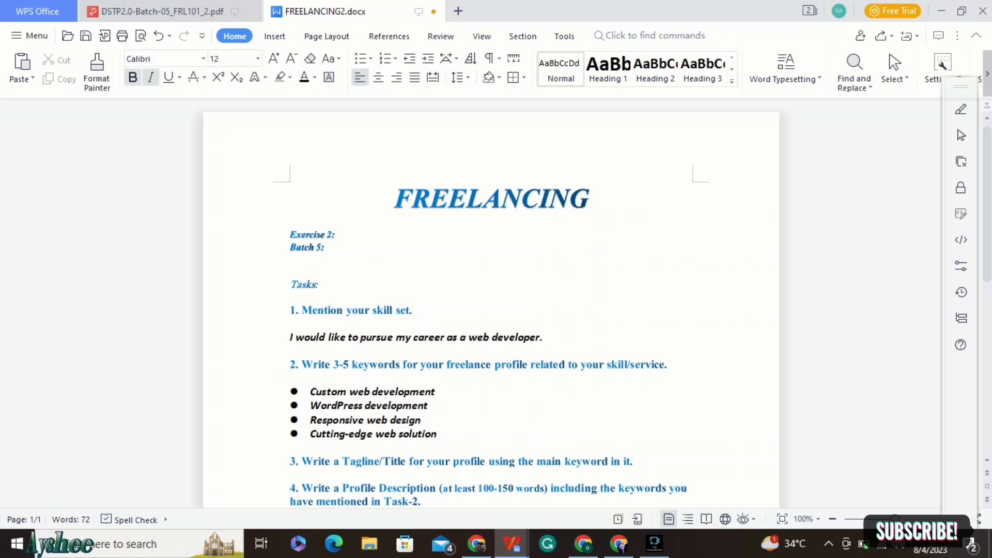
# Place the cursor below the task 3 heading, switch to Fiverr in Chrome and examine the suggested keywords for "web development".
pyautogui.scroll(-3, 491, 300)
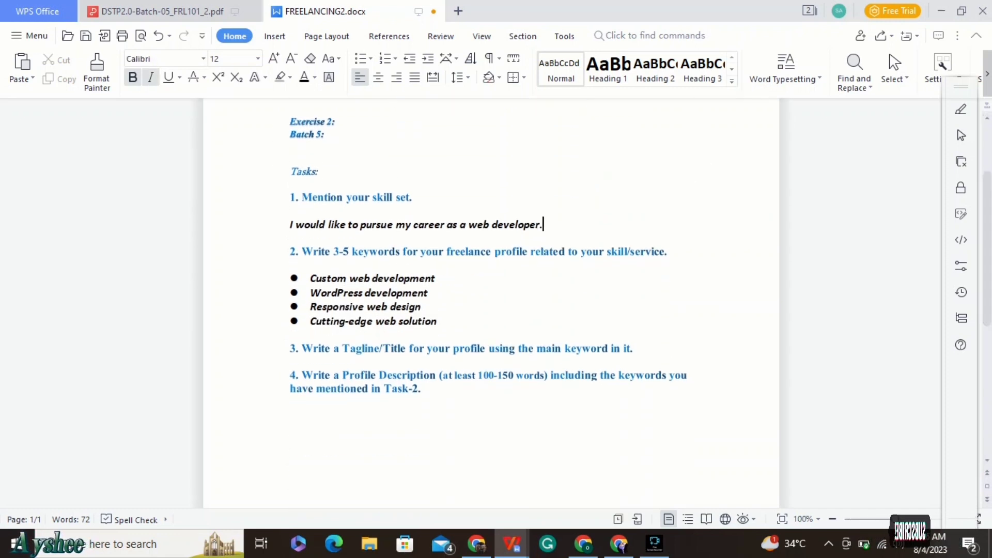
pyautogui.click(291, 362)
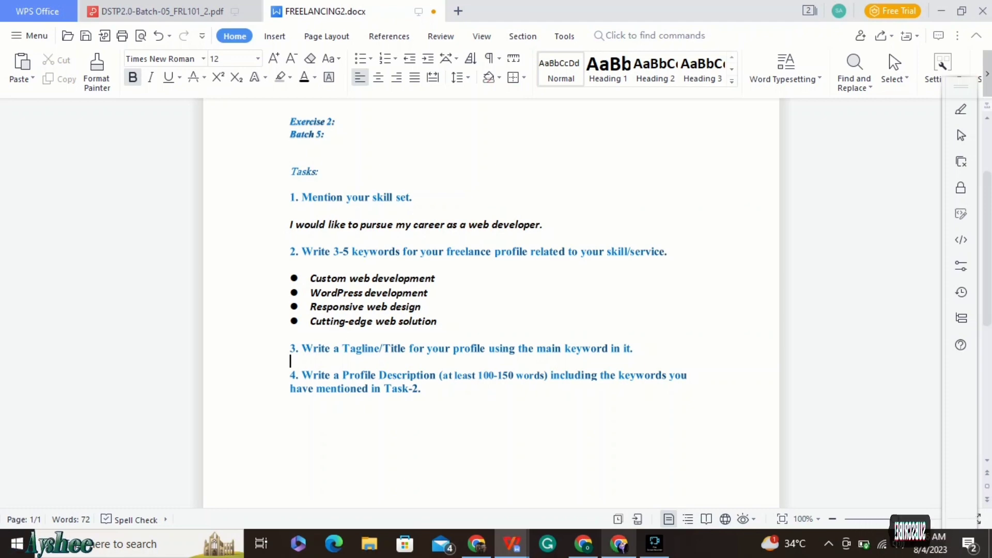
pyautogui.click(619, 543)
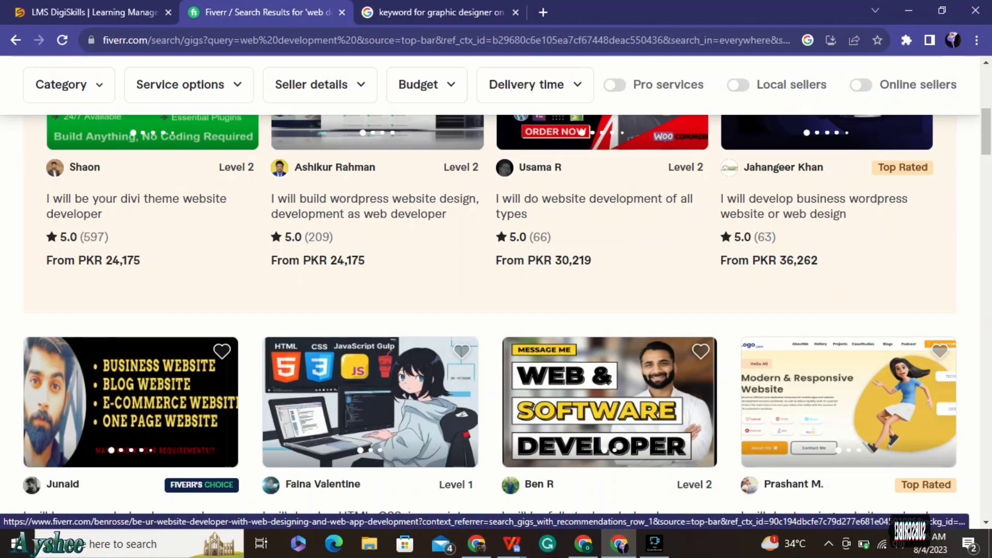
pyautogui.scroll(8, 496, 310)
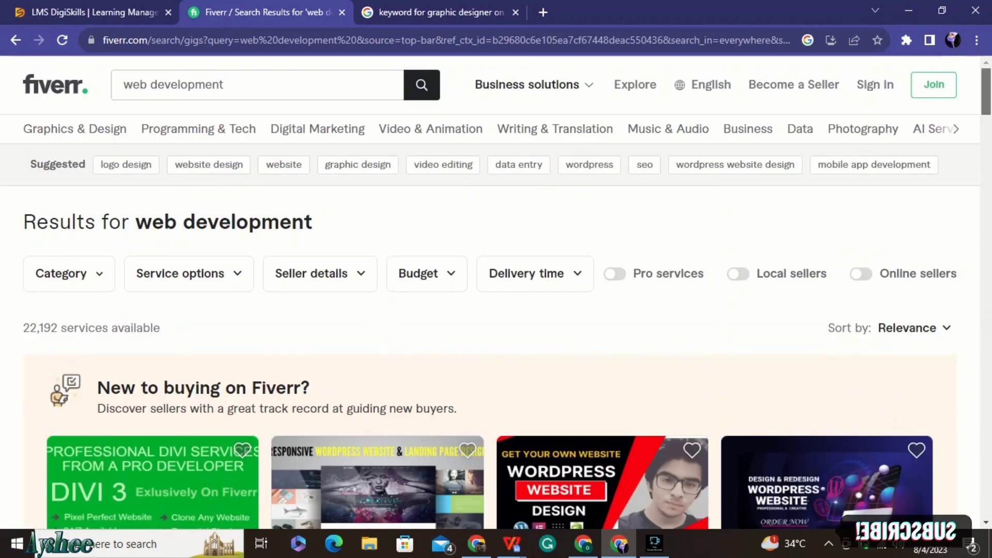
pyautogui.scroll(-3, 497, 311)
pyautogui.scroll(2, 496, 310)
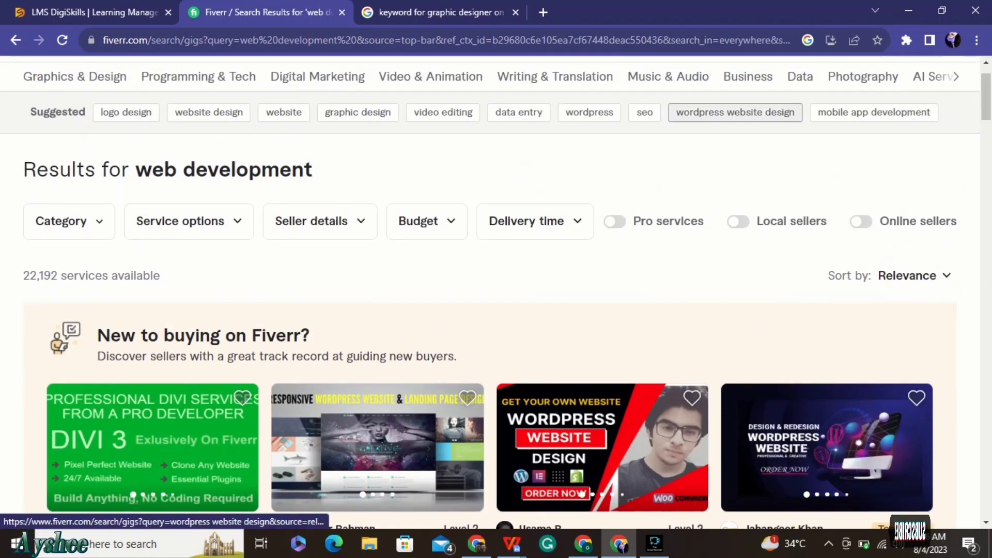
# Open the suggested search "wordpress website design" on Fiverr and examine the gig titles for tagline wording.
pyautogui.click(735, 112)
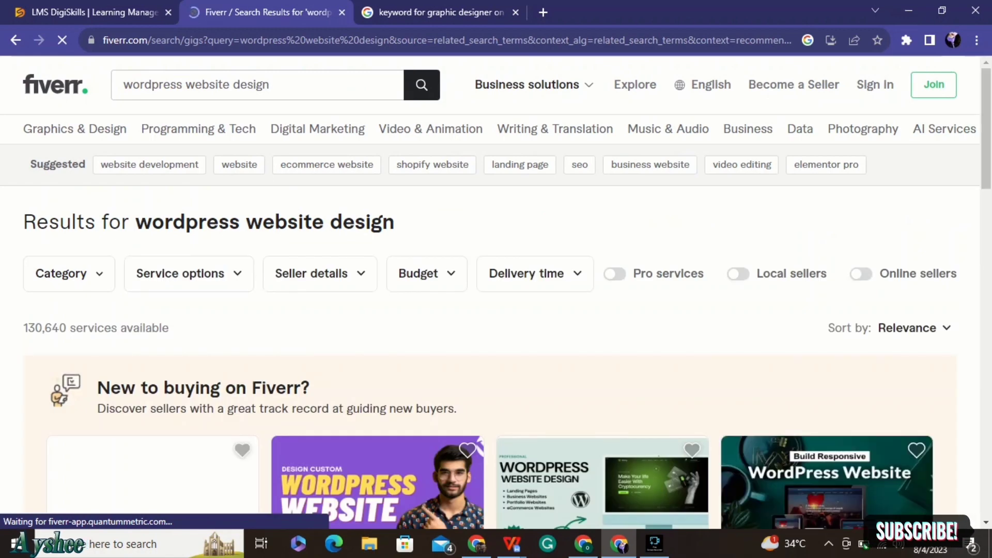
pyautogui.scroll(-2, 496, 289)
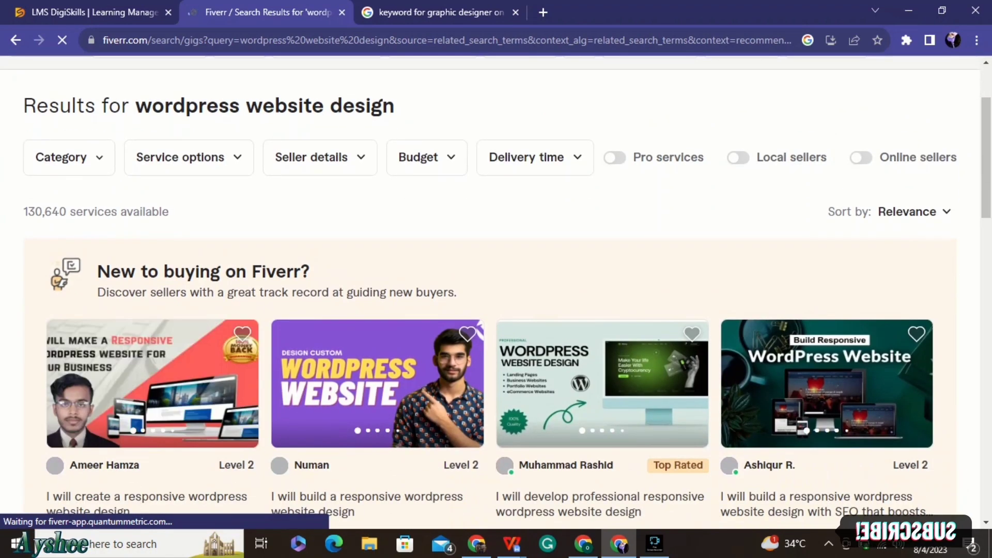
pyautogui.scroll(-3, 496, 289)
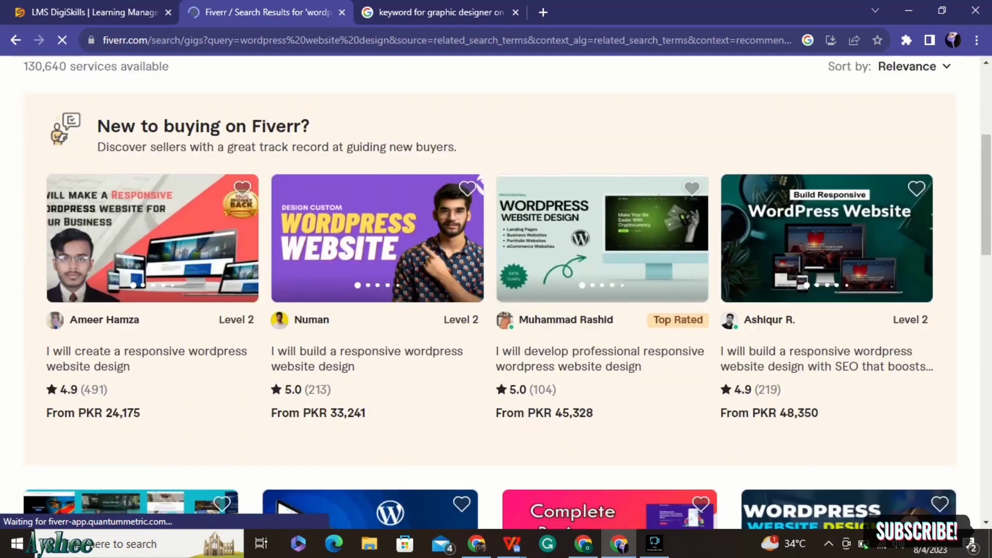
pyautogui.scroll(-10, 496, 290)
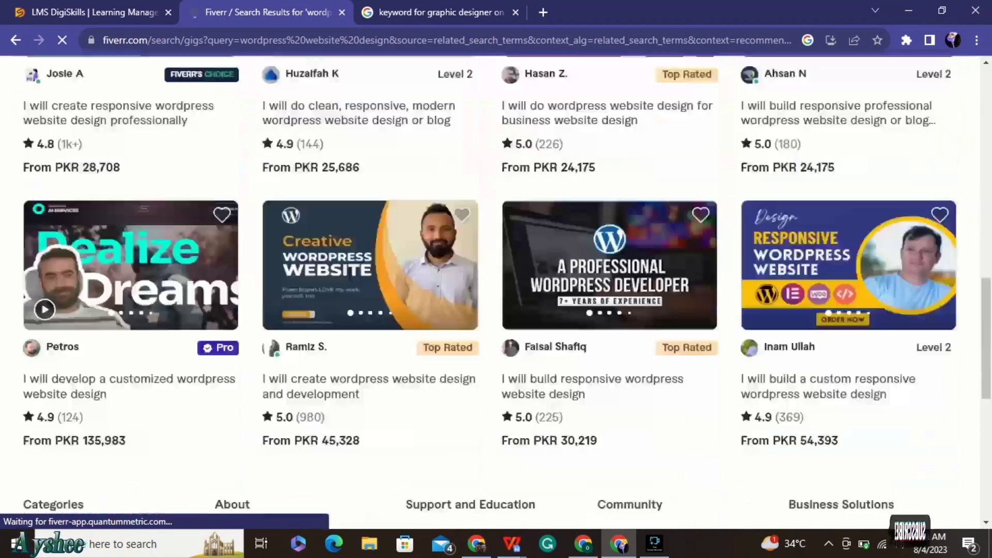
pyautogui.scroll(-8, 497, 289)
pyautogui.scroll(20, 496, 290)
pyautogui.scroll(-11, 497, 289)
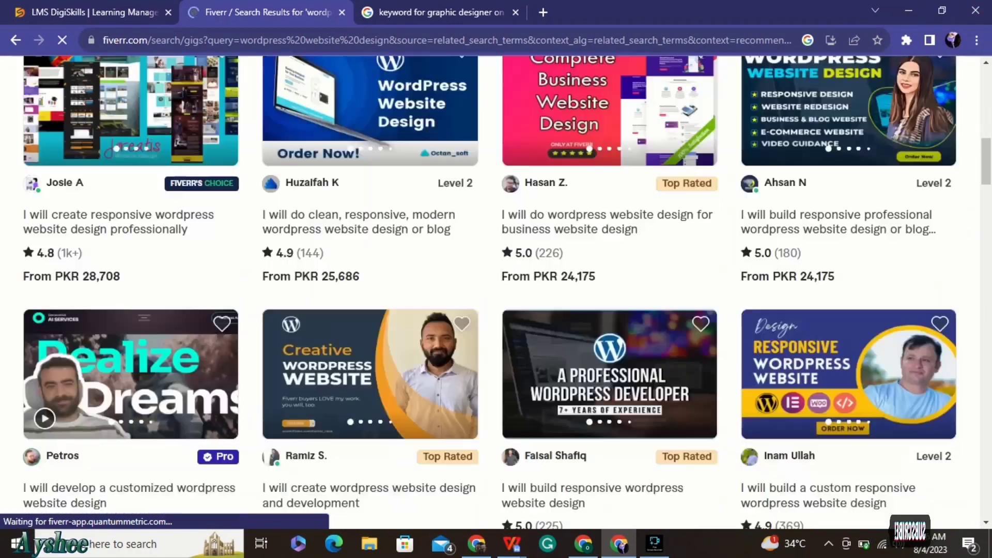
pyautogui.scroll(-16, 496, 290)
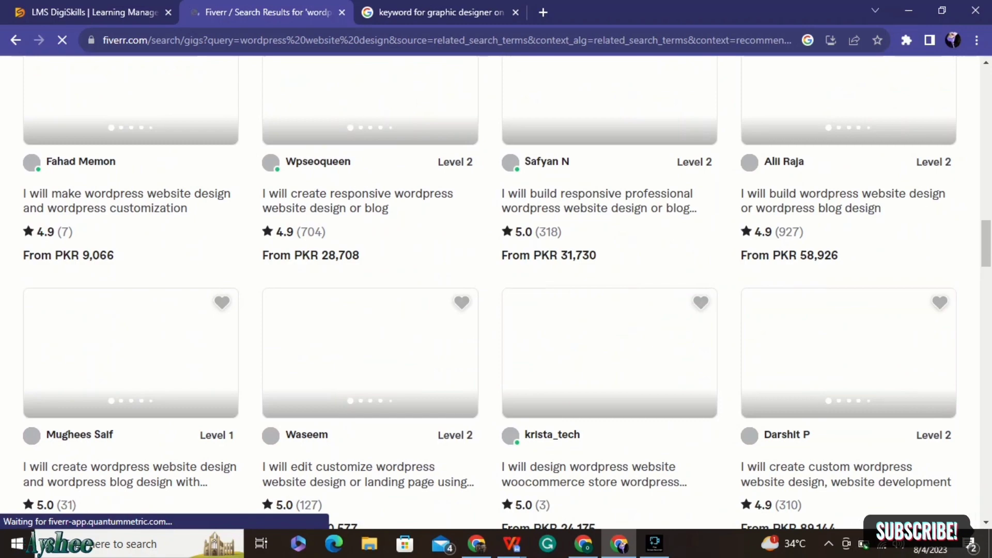
pyautogui.scroll(11, 496, 290)
pyautogui.scroll(-2, 496, 290)
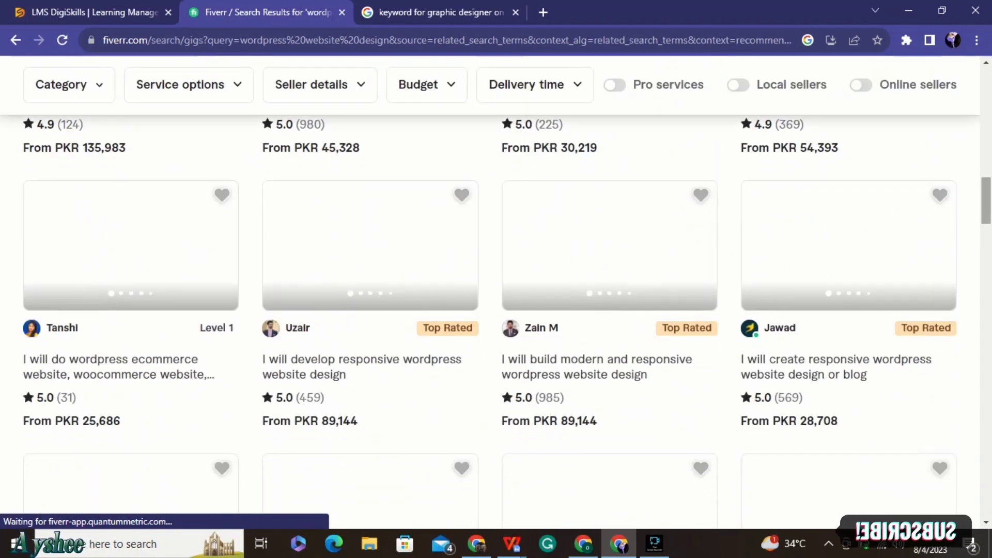
pyautogui.scroll(-5, 496, 289)
pyautogui.scroll(-20, 496, 289)
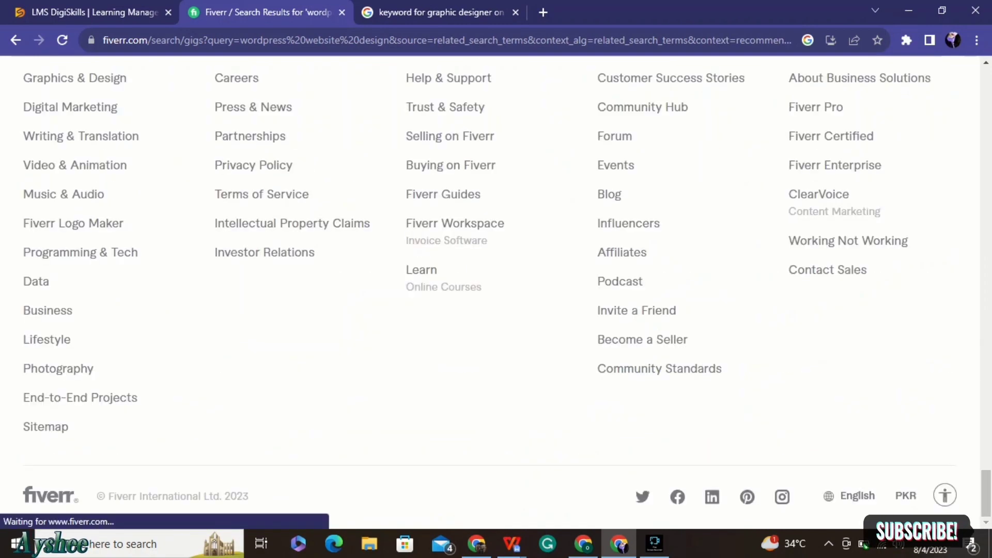
pyautogui.scroll(4, 496, 290)
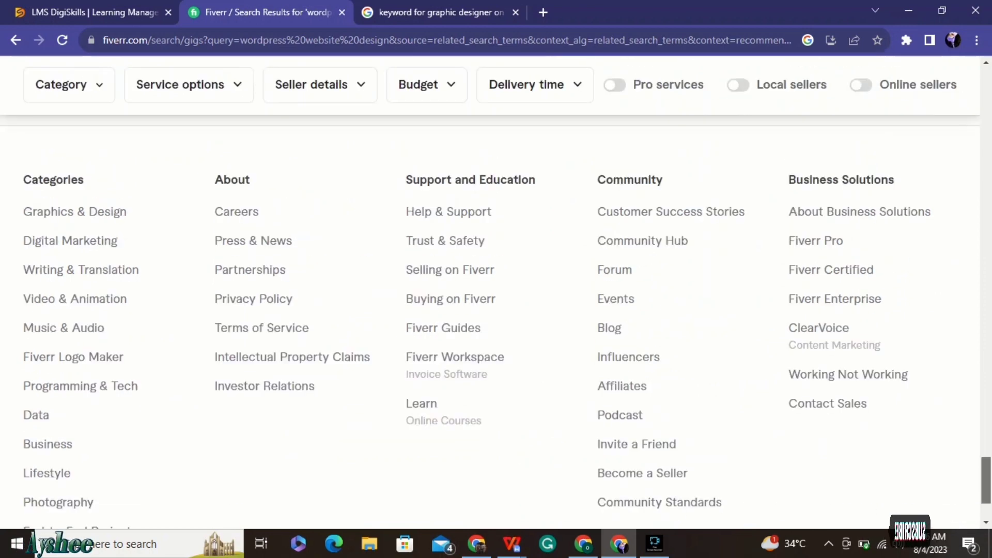
pyautogui.scroll(-1, 496, 290)
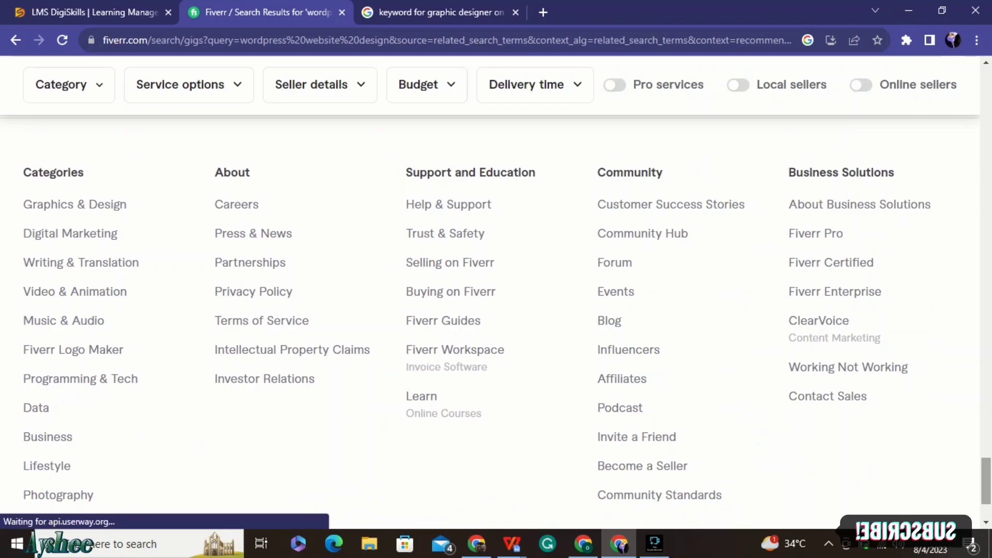
pyautogui.scroll(15, 496, 320)
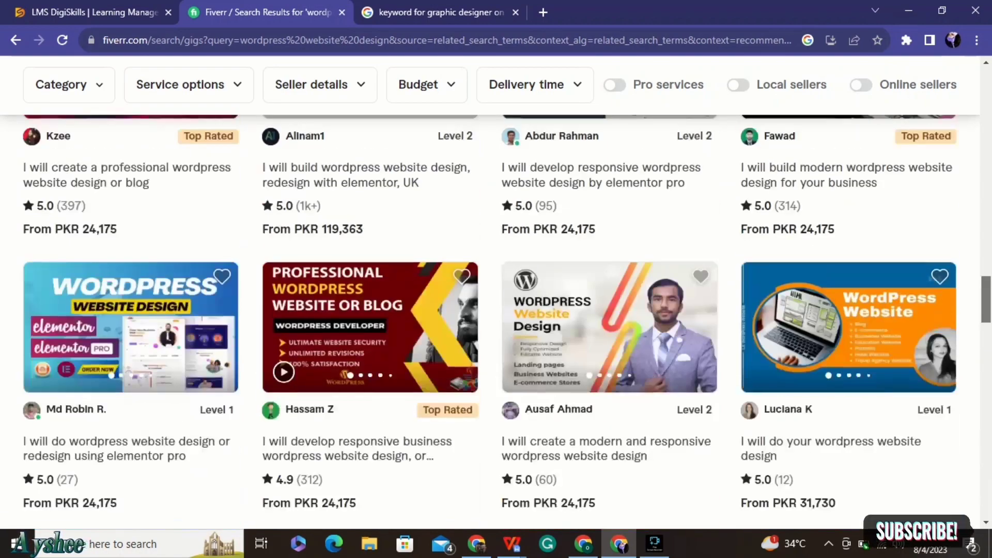
pyautogui.scroll(-10, 496, 321)
pyautogui.scroll(6, 497, 320)
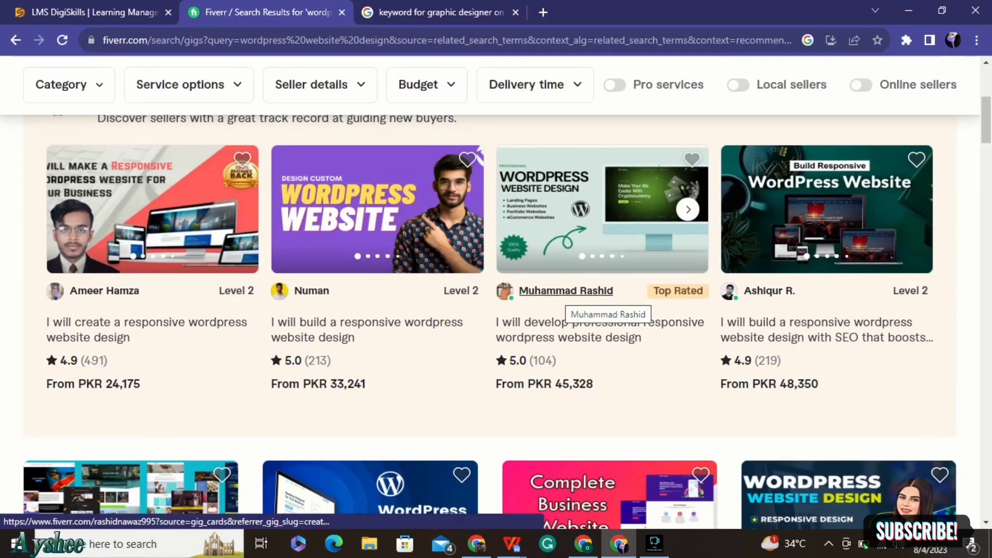
# Open the profile of the Top Rated seller in the WordPress results, read its tagline and return to the results.
pyautogui.click(566, 291)
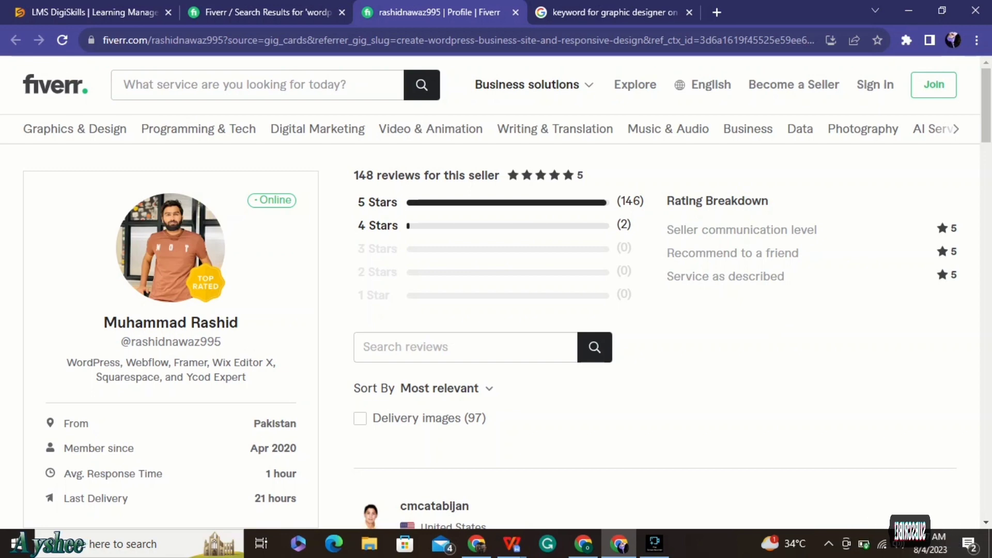
pyautogui.click(268, 12)
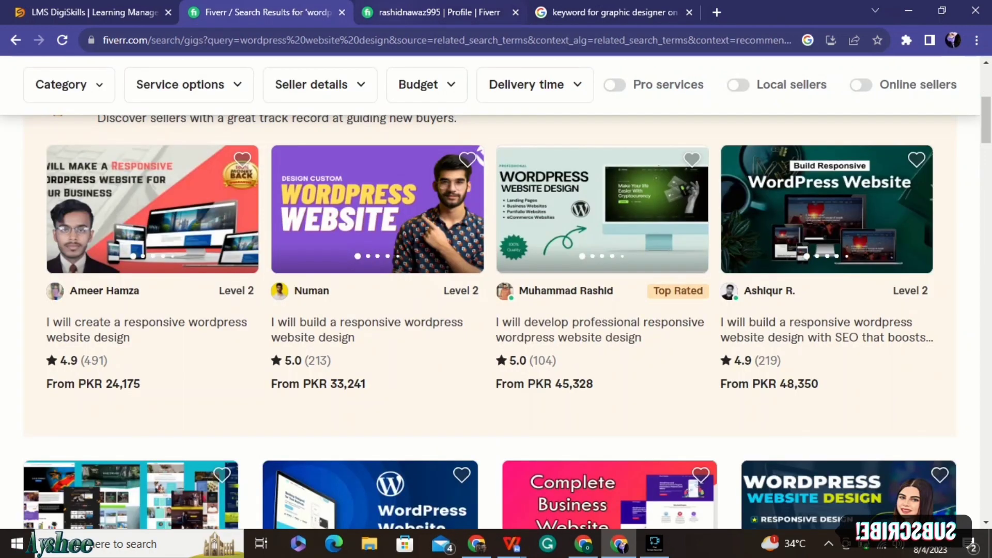
# Replace the Fiverr search text with "seo" and search for the suggested term "youtube seo".
pyautogui.scroll(6, 553, 136)
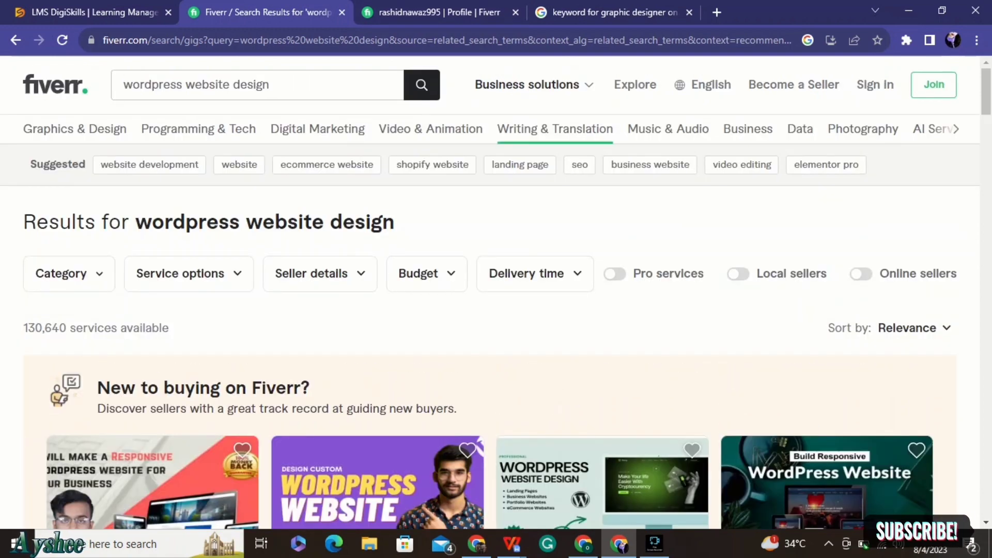
pyautogui.doubleClick(251, 84)
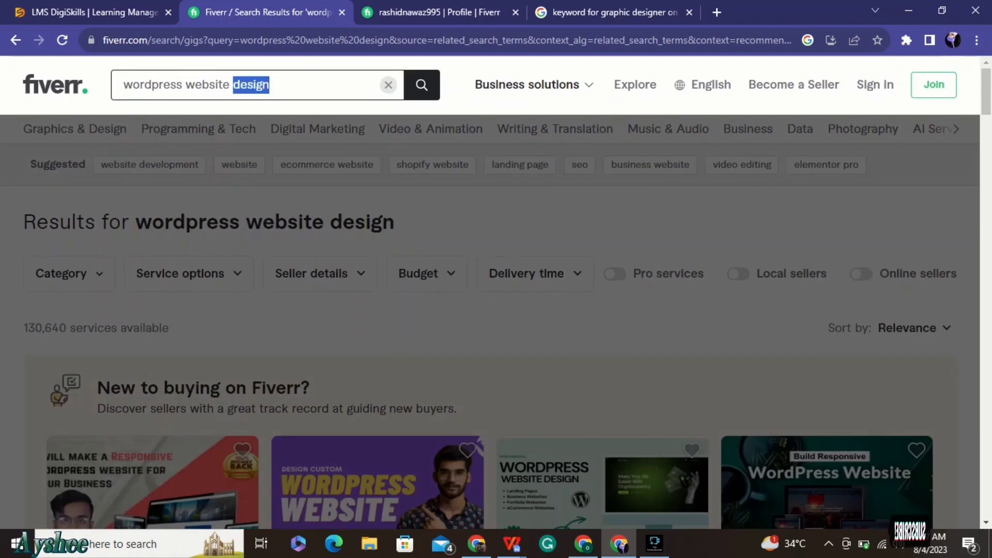
pyautogui.press('BackSpace')
pyautogui.press('BackSpace')
pyautogui.press('BackSpace')
pyautogui.press('BackSpace')
pyautogui.press('BackSpace')
pyautogui.press('BackSpace')
pyautogui.press('BackSpace')
pyautogui.press('BackSpace')
pyautogui.press('BackSpace')
pyautogui.press('BackSpace')
pyautogui.press('BackSpace')
pyautogui.press('BackSpace')
pyautogui.press('BackSpace')
pyautogui.press('BackSpace')
pyautogui.press('BackSpace')
pyautogui.press('BackSpace')
pyautogui.press('BackSpace')
pyautogui.press('BackSpace')
pyautogui.press('BackSpace')
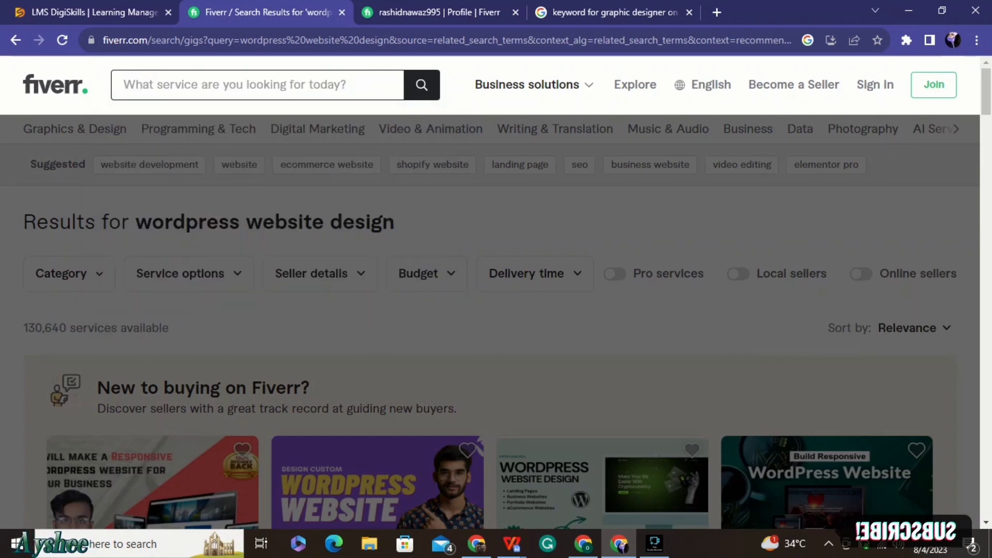
pyautogui.write('seo')
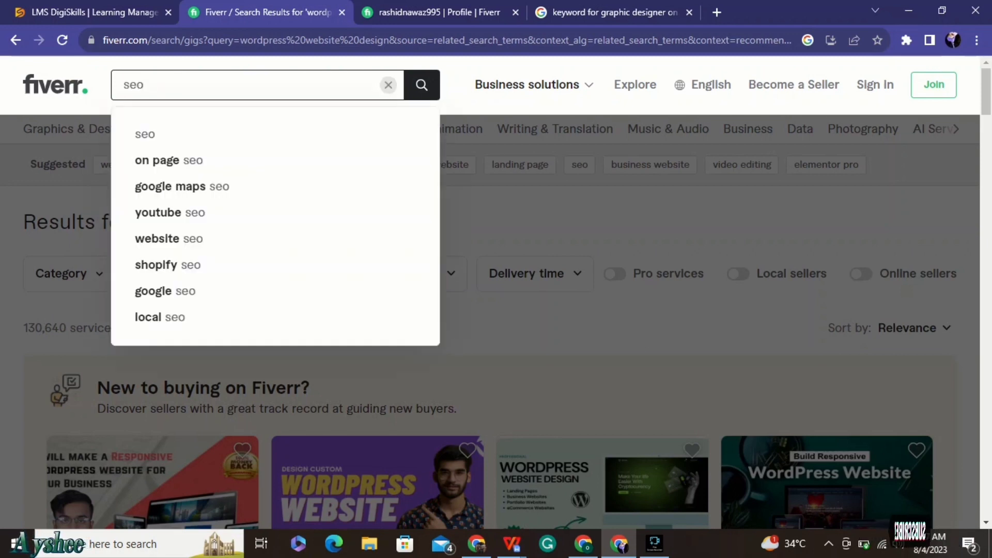
pyautogui.press('Down')
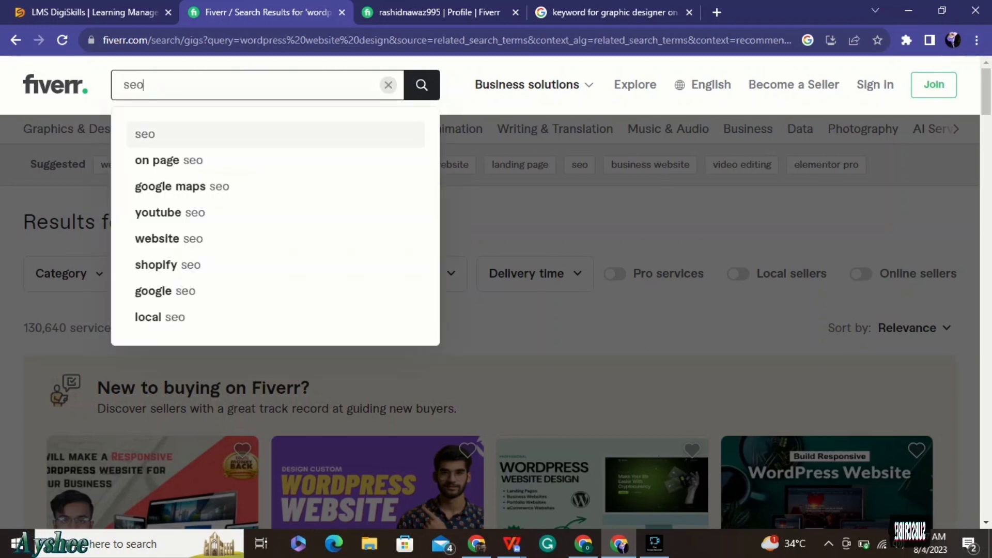
pyautogui.press('Down')
pyautogui.press('Down')
pyautogui.press('Down')
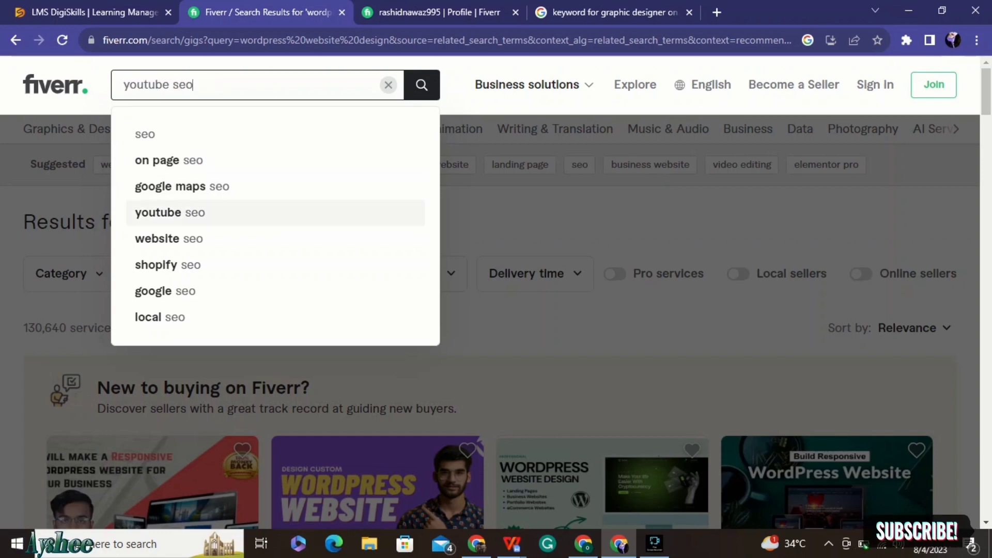
pyautogui.press('Return')
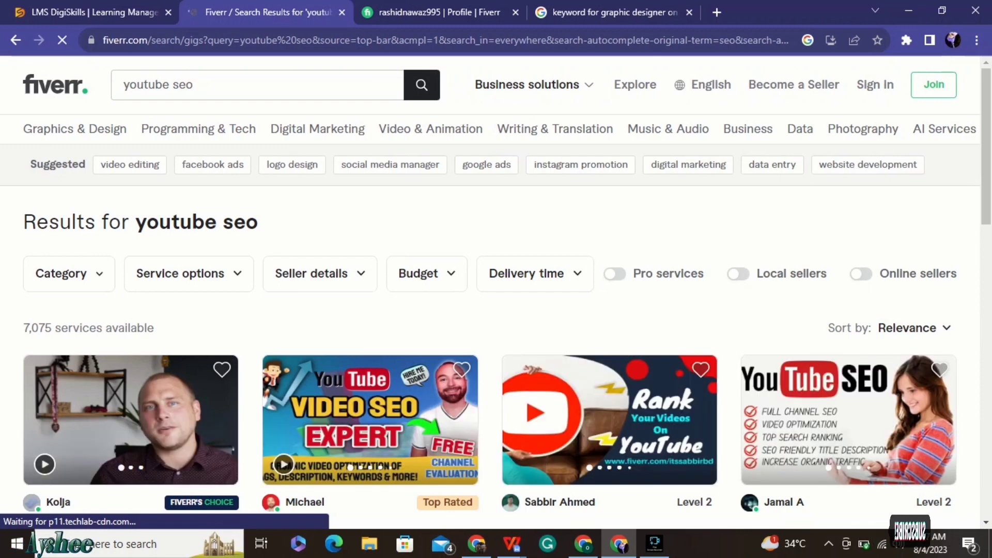
# Open the profile of the Top Rated YouTube SEO seller and highlight the tagline under the seller's name.
pyautogui.scroll(-3, 497, 290)
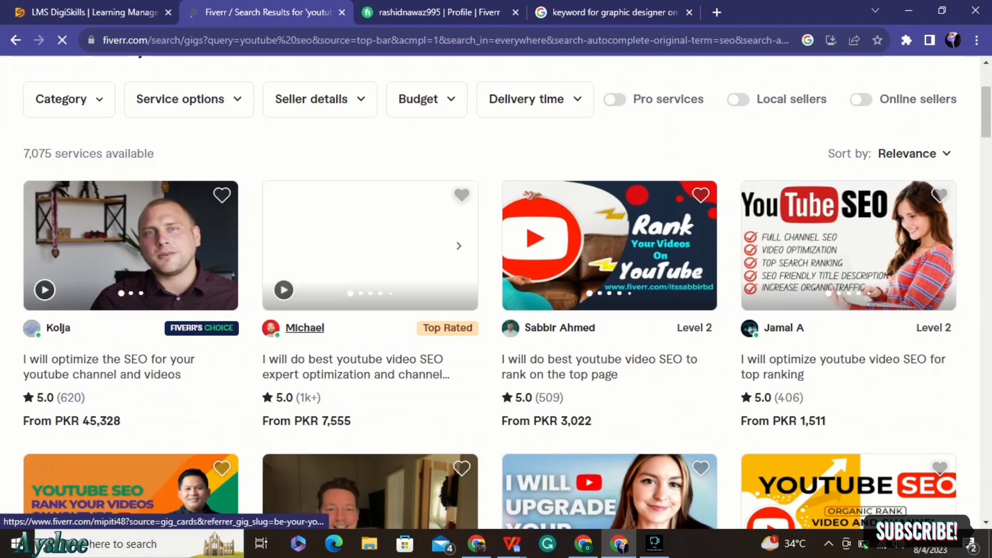
pyautogui.click(306, 328)
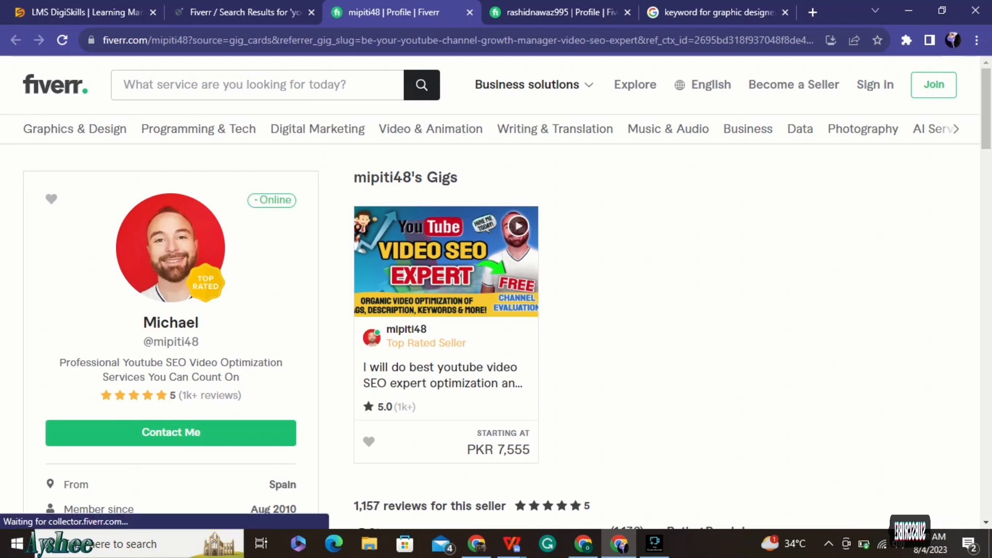
pyautogui.moveTo(65, 363); pyautogui.dragTo(238, 377)
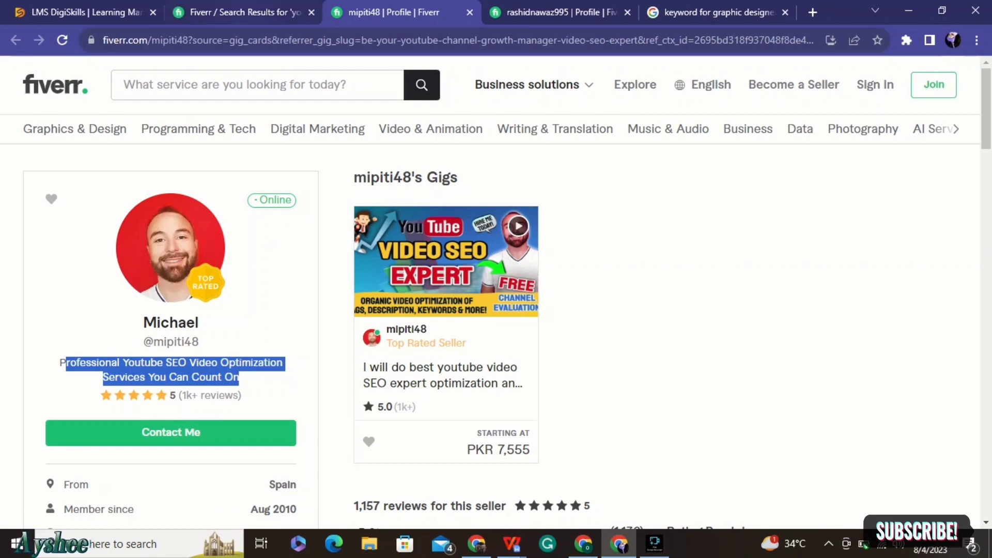
# Switch to FREELANCING2.docx in WPS Office and enter “Crafting digital Brilliance: your vision ,our expertise!” below the task 3 heading.
pyautogui.hotkey('ctrl', 'shift', 'Tab')
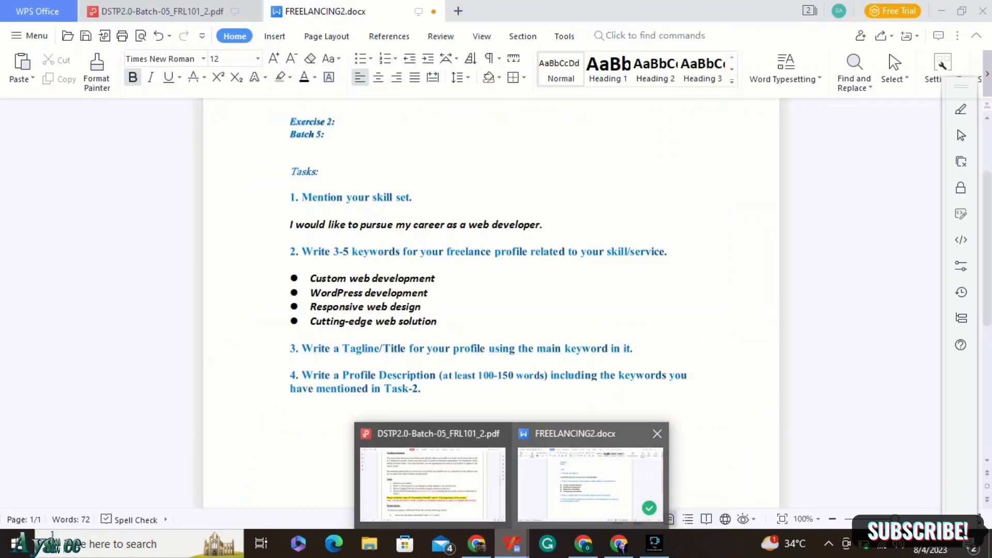
pyautogui.click(589, 476)
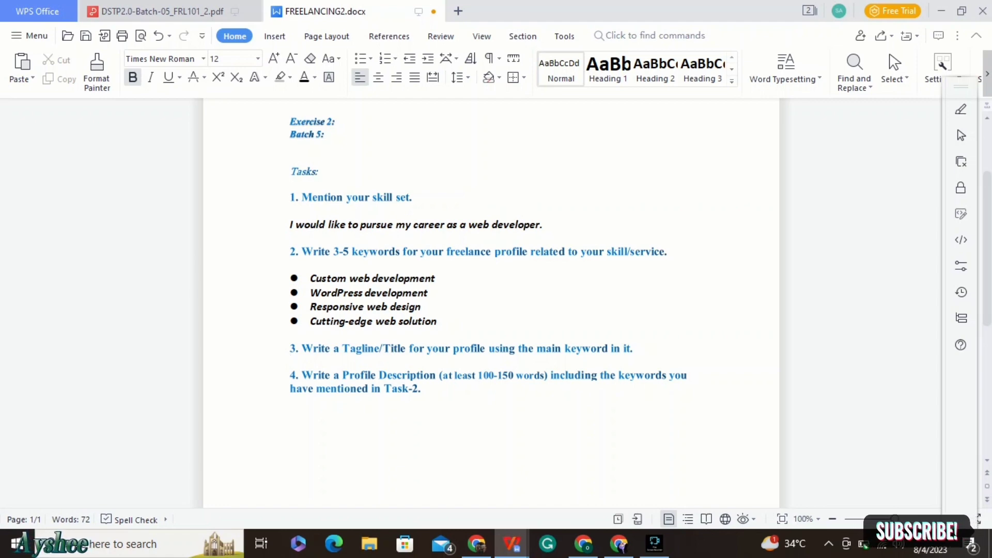
pyautogui.write('Cr')
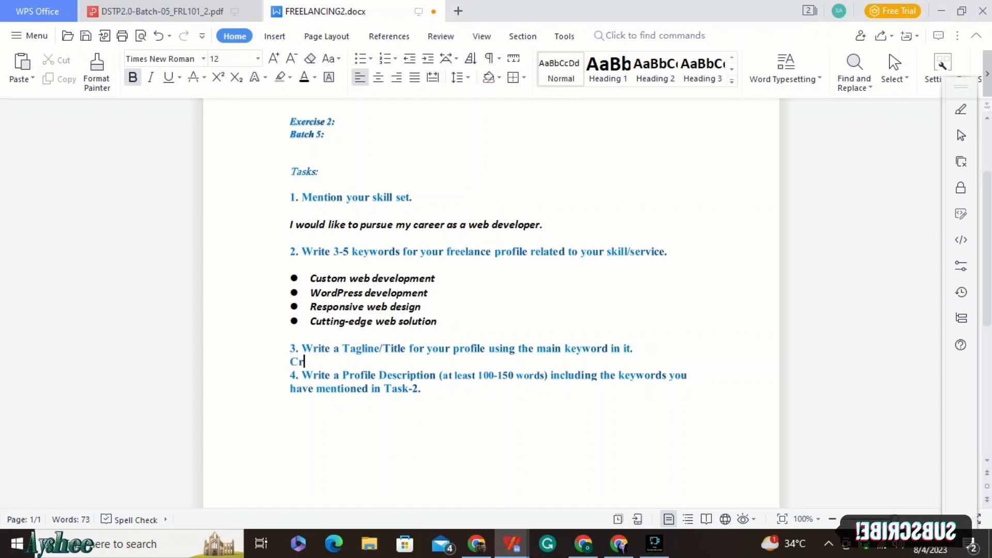
pyautogui.write('afting')
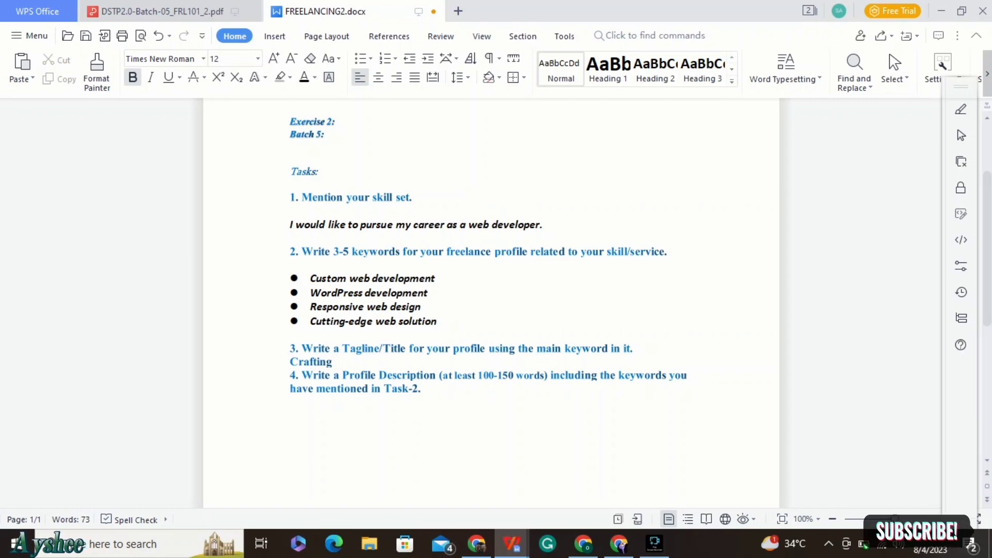
pyautogui.write(' digi')
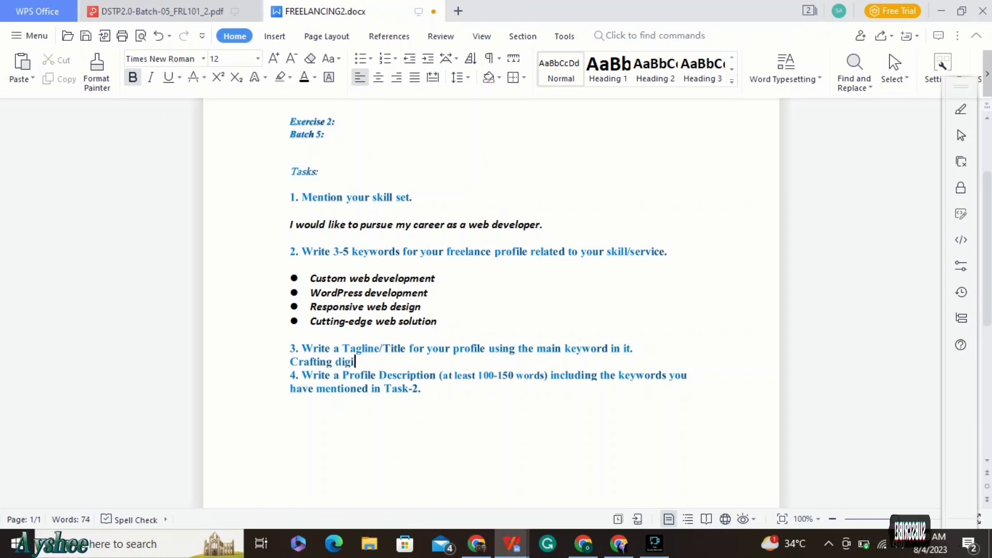
pyautogui.write('tal B')
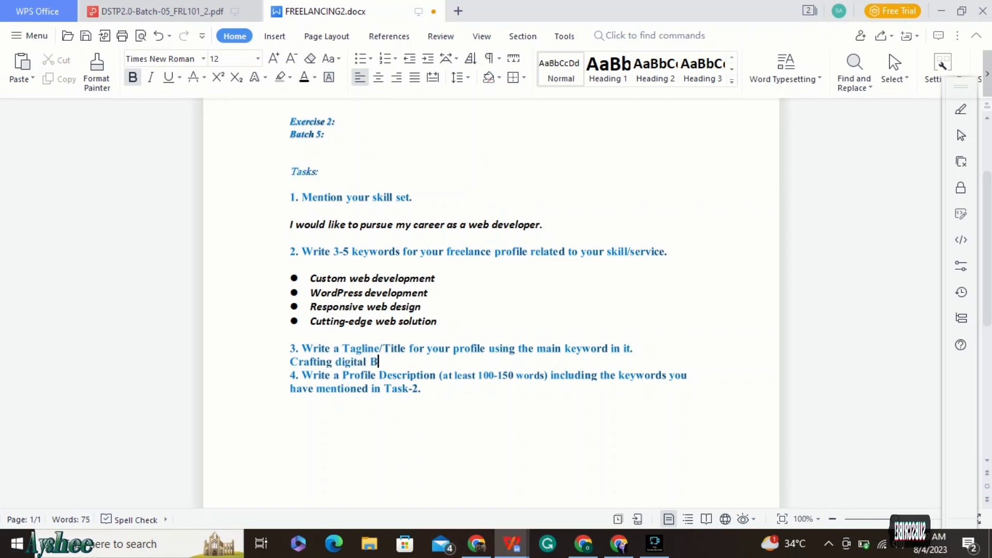
pyautogui.write('rilliance:')
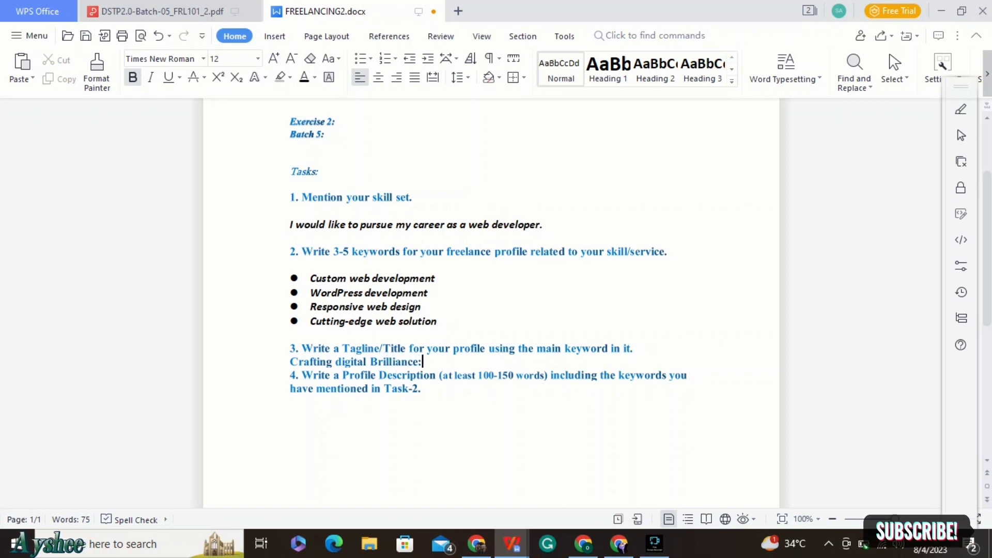
pyautogui.write(' y')
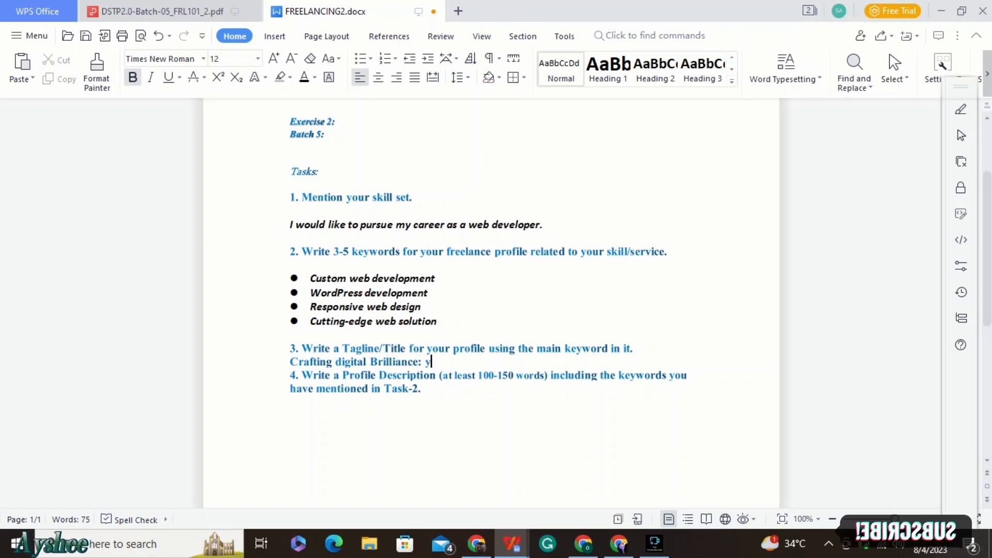
pyautogui.write('pur')
pyautogui.press('BackSpace')
pyautogui.press('BackSpace')
pyautogui.press('BackSpace')
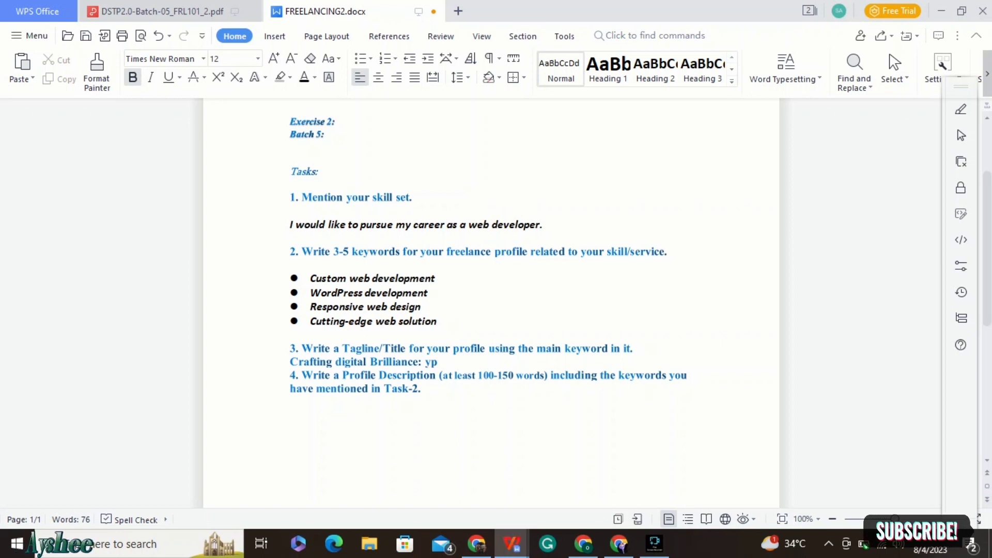
pyautogui.press('BackSpace')
pyautogui.write('our visi')
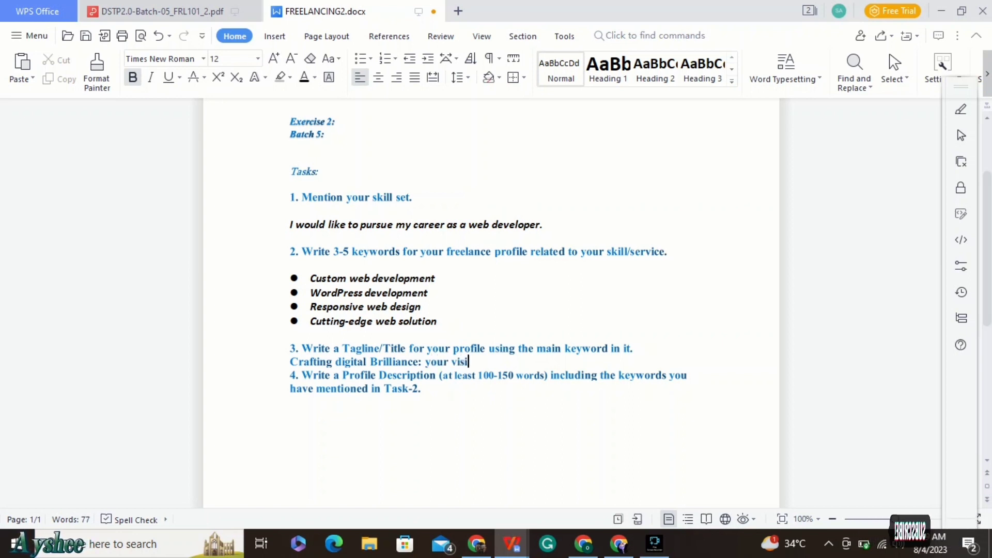
pyautogui.write('on')
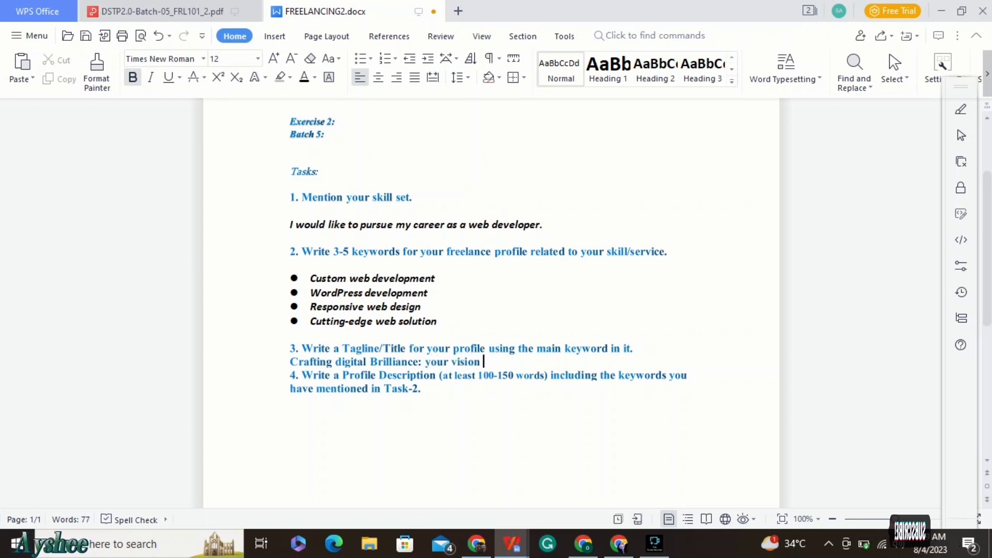
pyautogui.write(' ,our expertise')
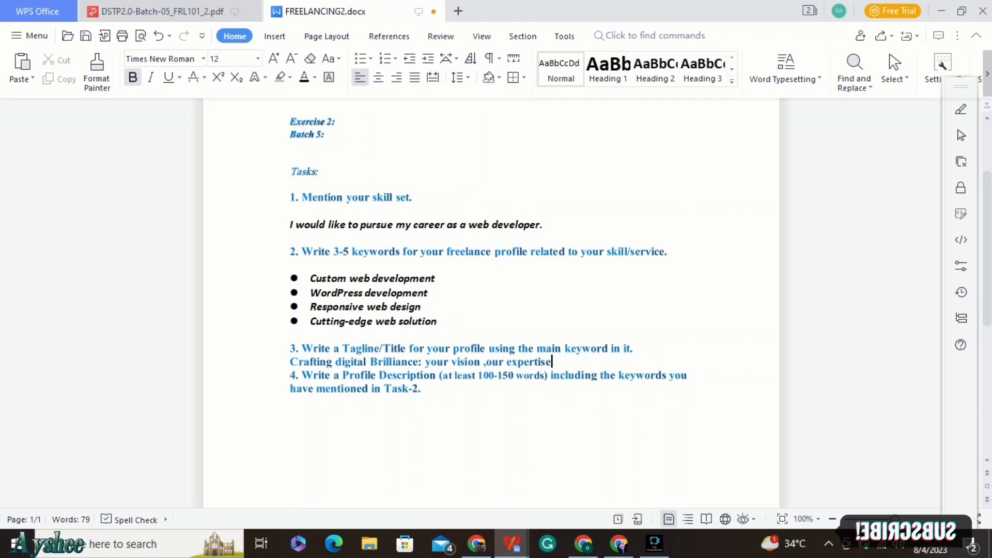
pyautogui.write('!”')
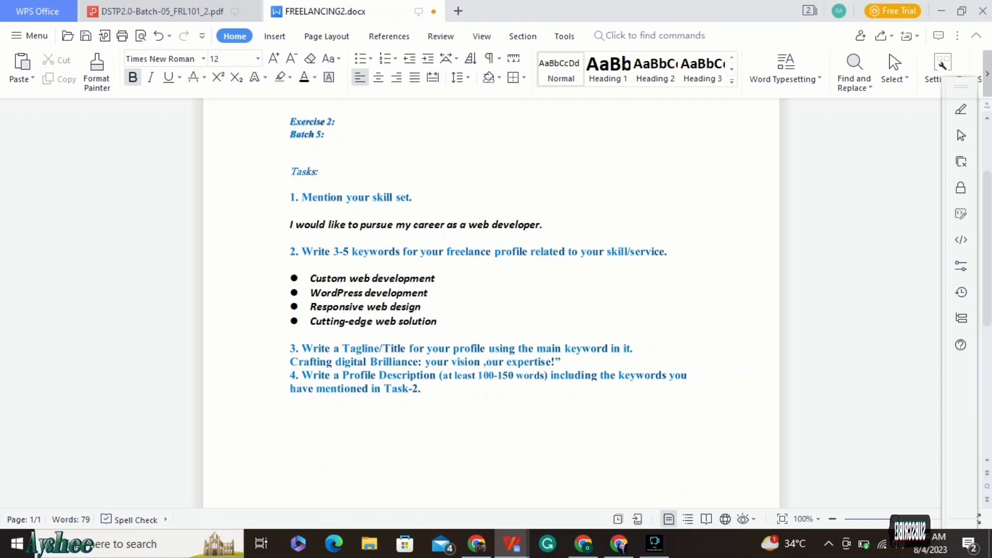
pyautogui.press('Home')
pyautogui.write('“')
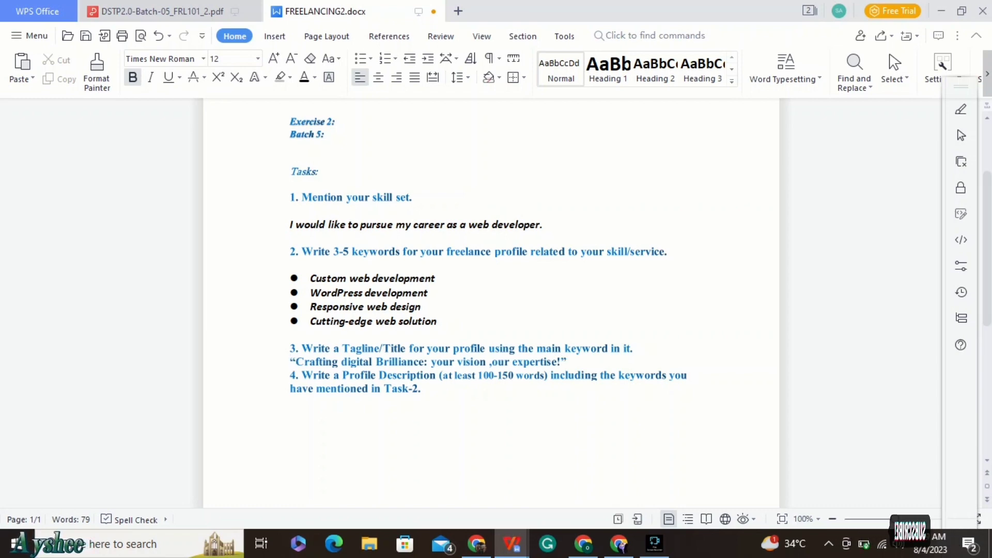
# Format the task 3 tagline in black italic Calibri.
pyautogui.tripleClick(320, 362)
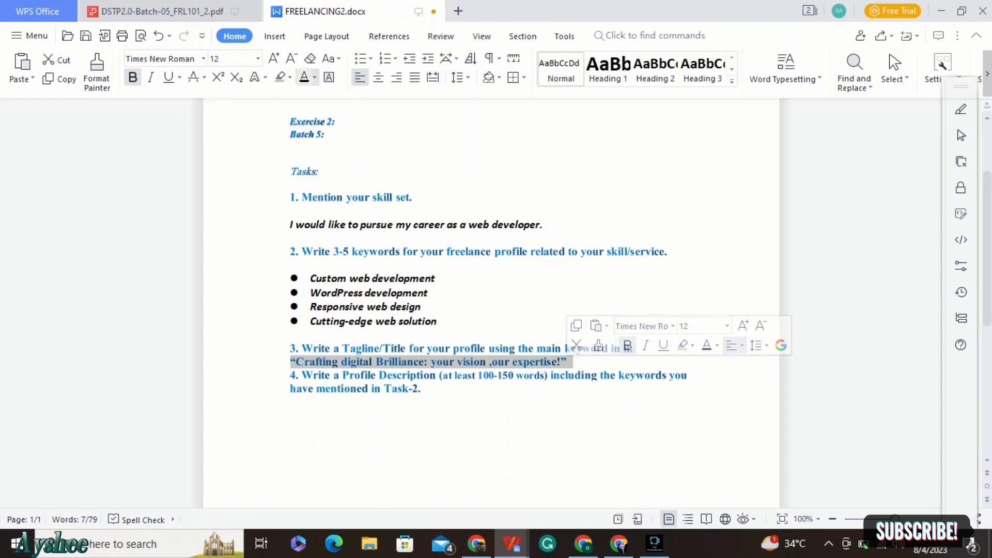
pyautogui.click(204, 58)
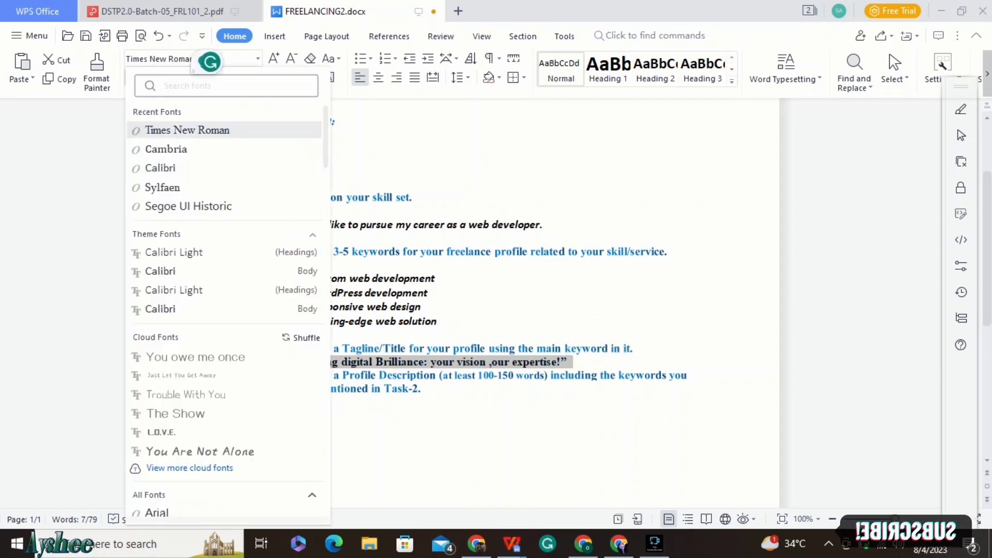
pyautogui.click(162, 166)
pyautogui.hotkey('ctrl', 'i')
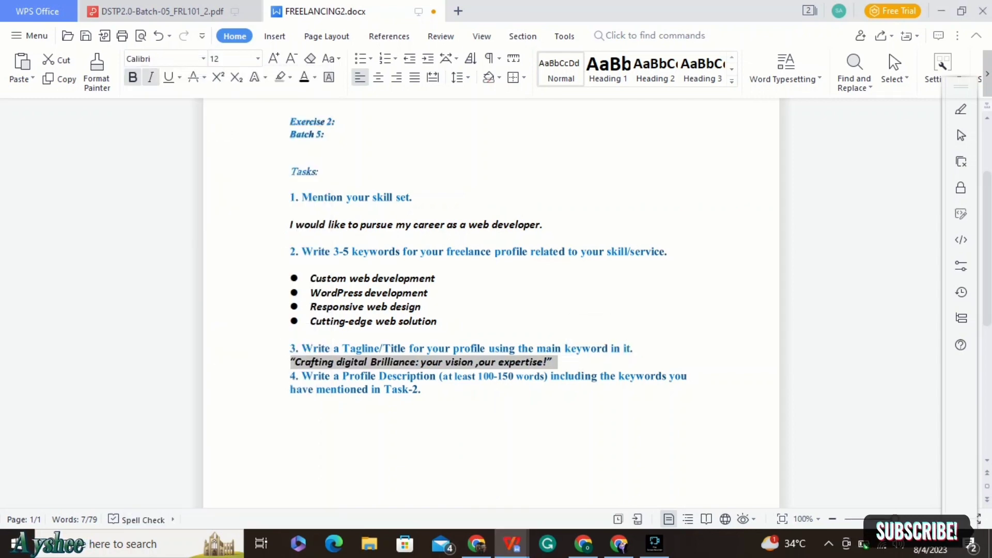
# Insert a blank line above and below the task 3 tagline.
pyautogui.click(638, 349)
pyautogui.press('Return')
pyautogui.press('BackSpace')
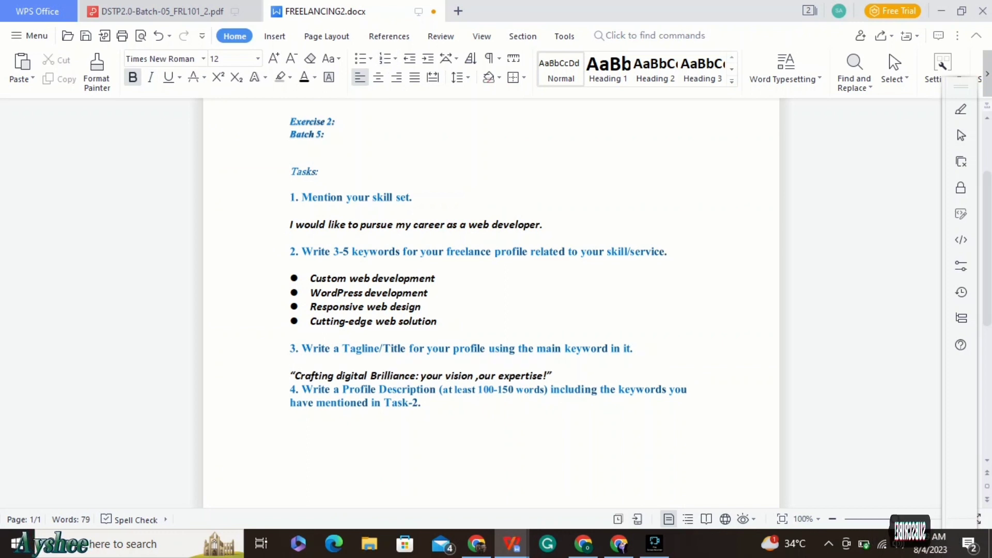
pyautogui.click(552, 376)
pyautogui.press('Return')
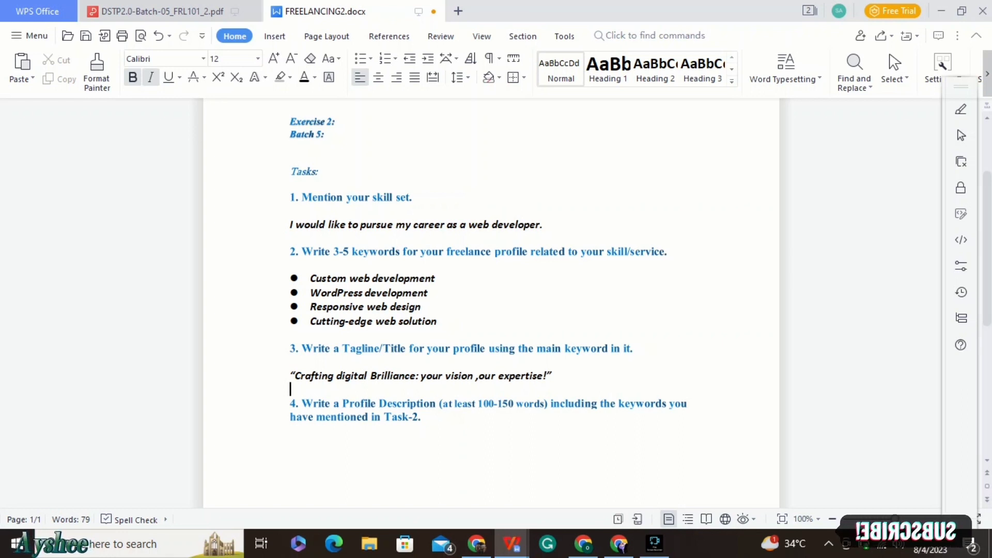
# Add a bold italic Calibri profile description containing the task 2 keywords below the task 4 heading, and read it through.
pyautogui.click(290, 429)
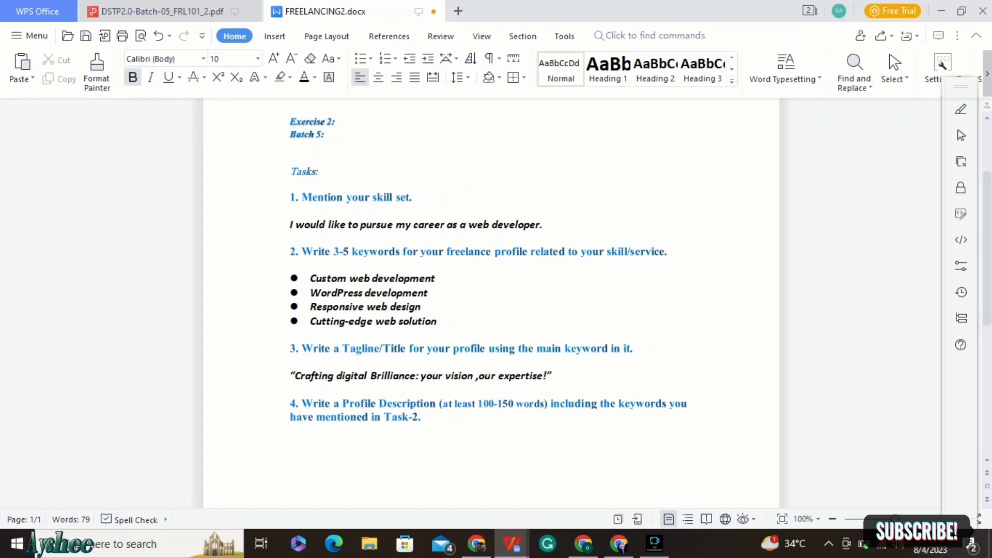
pyautogui.press('Return')
pyautogui.press('Return')
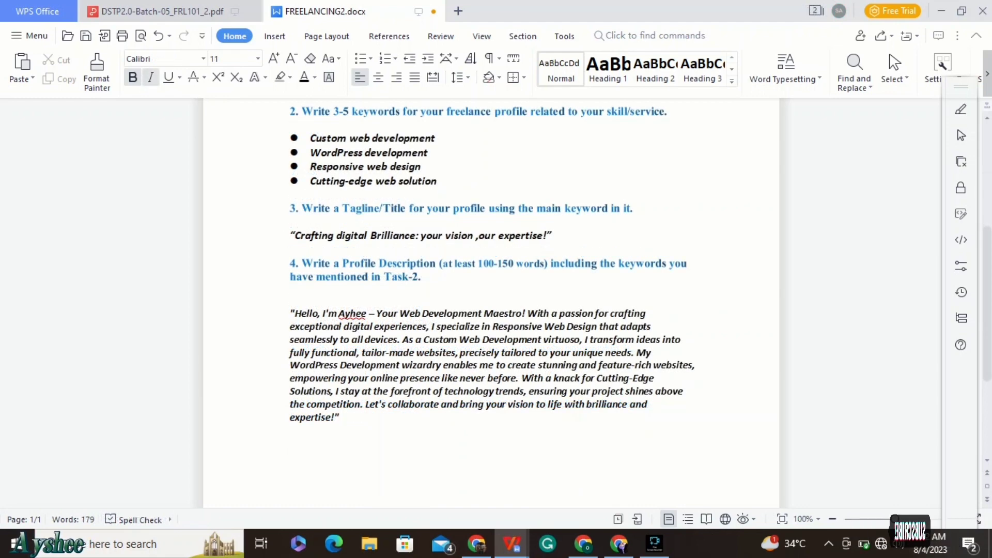
pyautogui.scroll(5, 491, 300)
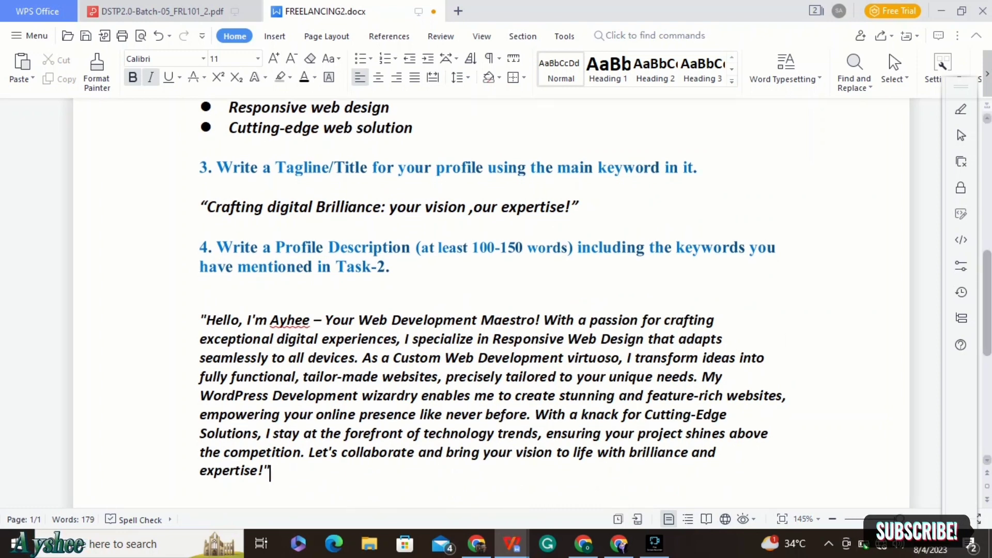
pyautogui.scroll(-2, 491, 300)
pyautogui.scroll(-2, 491, 300)
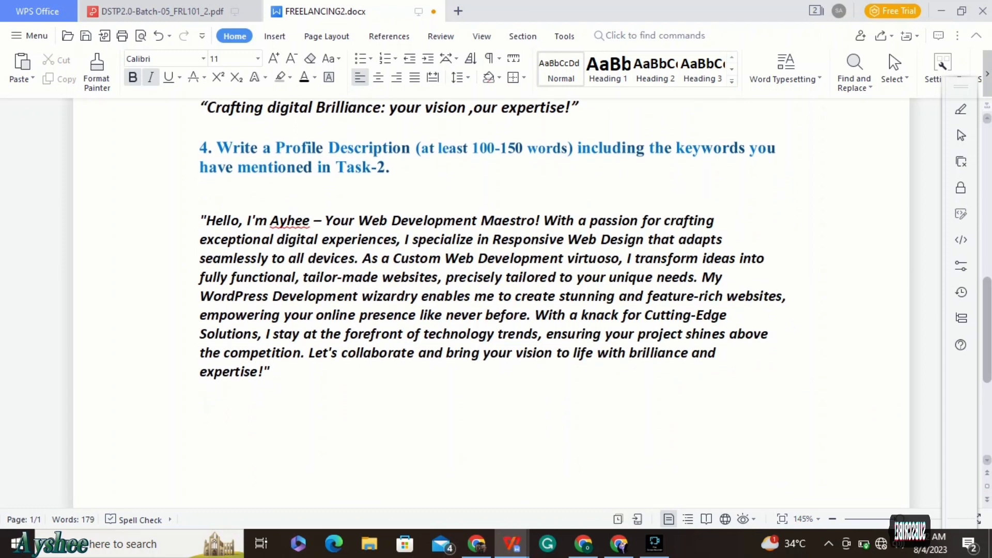
# Correct the misspelled name in the profile description's opening sentence using the suggested spelling, and save the document.
pyautogui.scroll(-1, 491, 300)
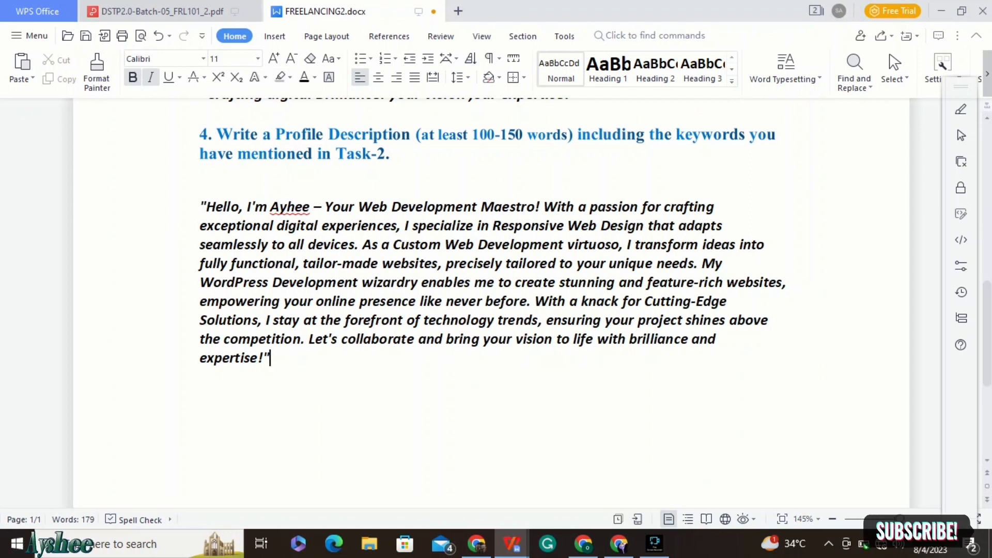
pyautogui.rightClick(280, 206)
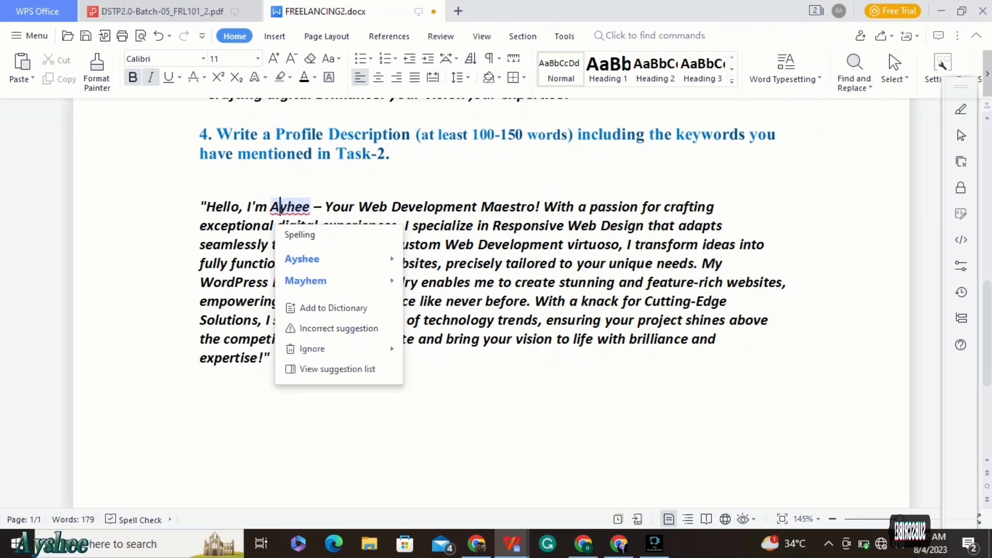
pyautogui.click(302, 259)
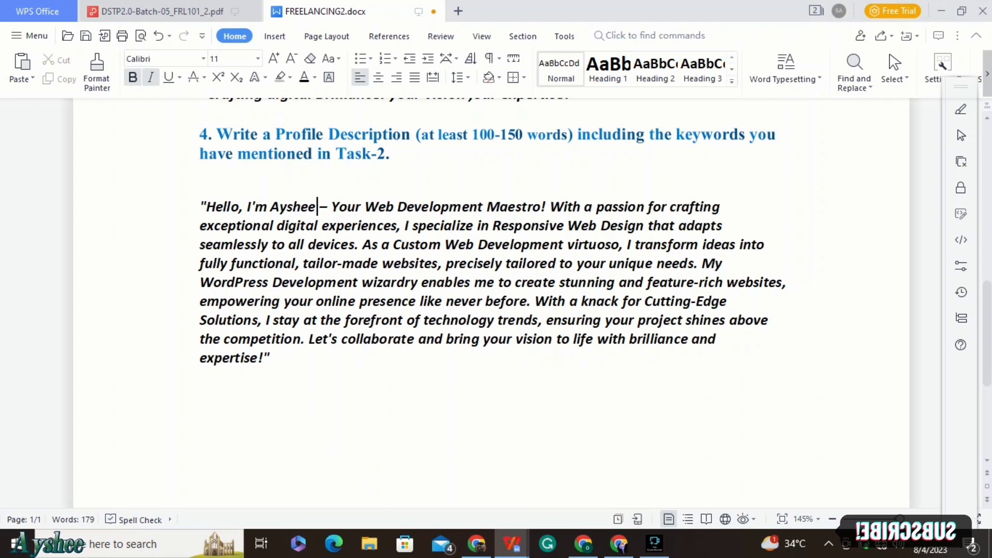
pyautogui.hotkey('ctrl', 's')
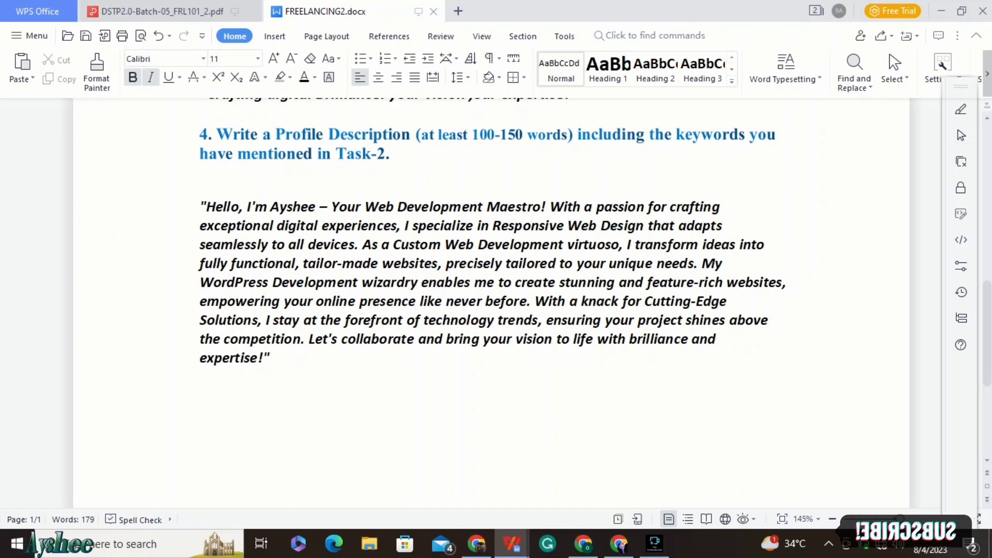
pyautogui.scroll(5, 496, 300)
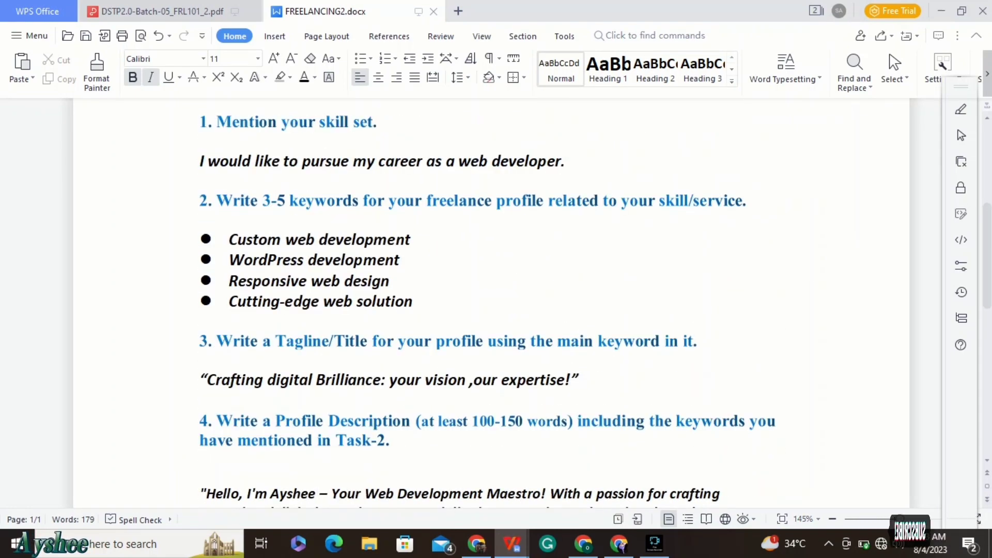
pyautogui.scroll(-2, 318, 491)
pyautogui.scroll(-5, 318, 489)
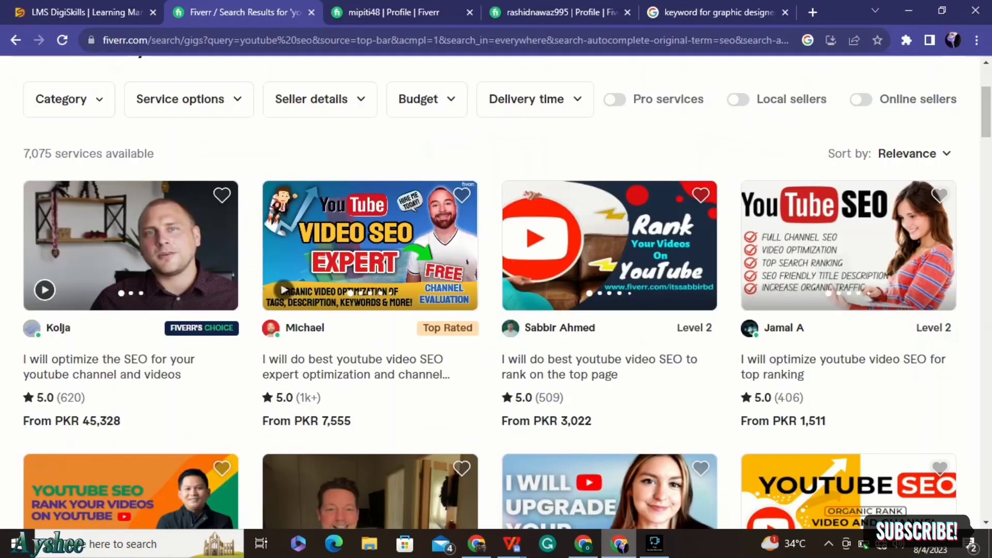
# Switch to Chrome and examine the profile description on the YouTube video SEO seller's Fiverr page.
pyautogui.click(400, 12)
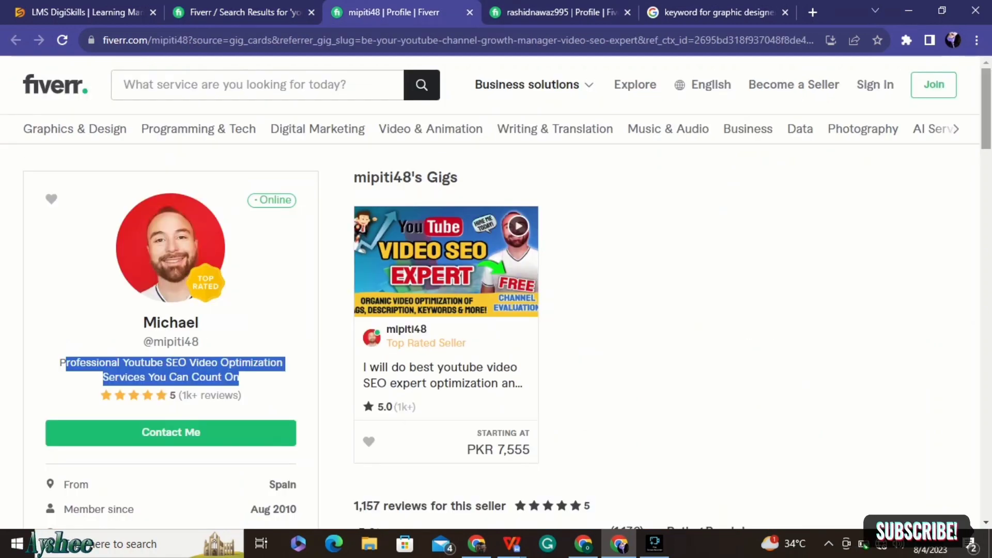
pyautogui.scroll(-7, 496, 293)
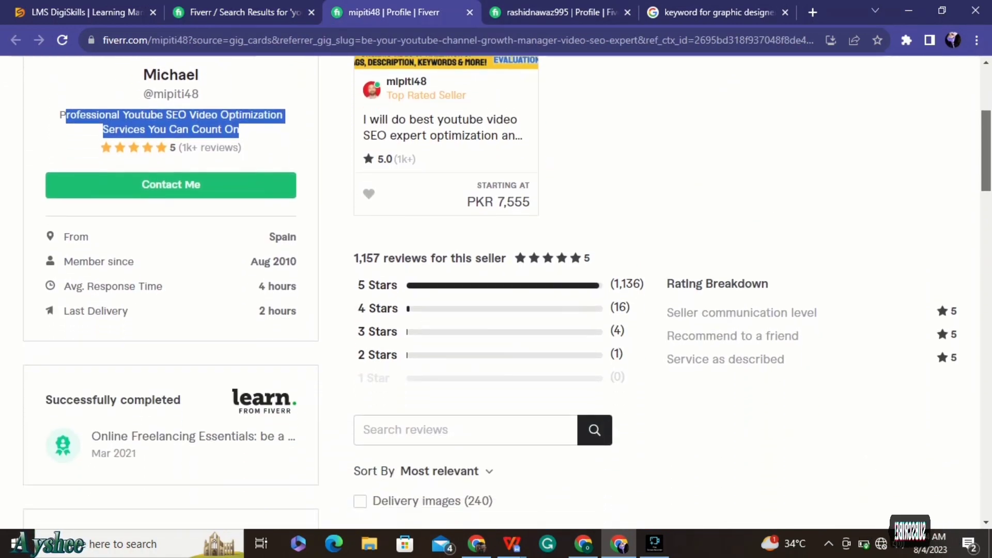
pyautogui.scroll(-3, 496, 294)
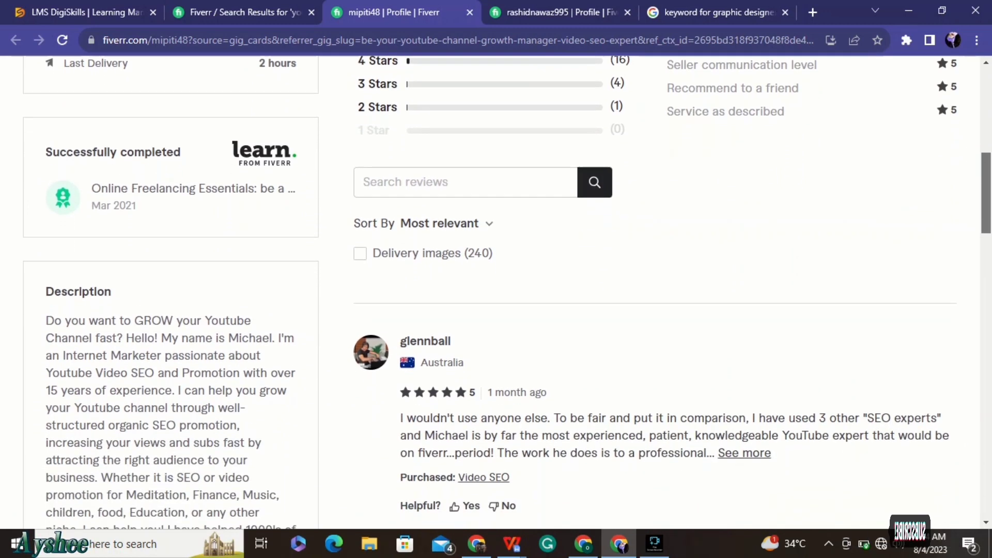
pyautogui.scroll(-2, 496, 293)
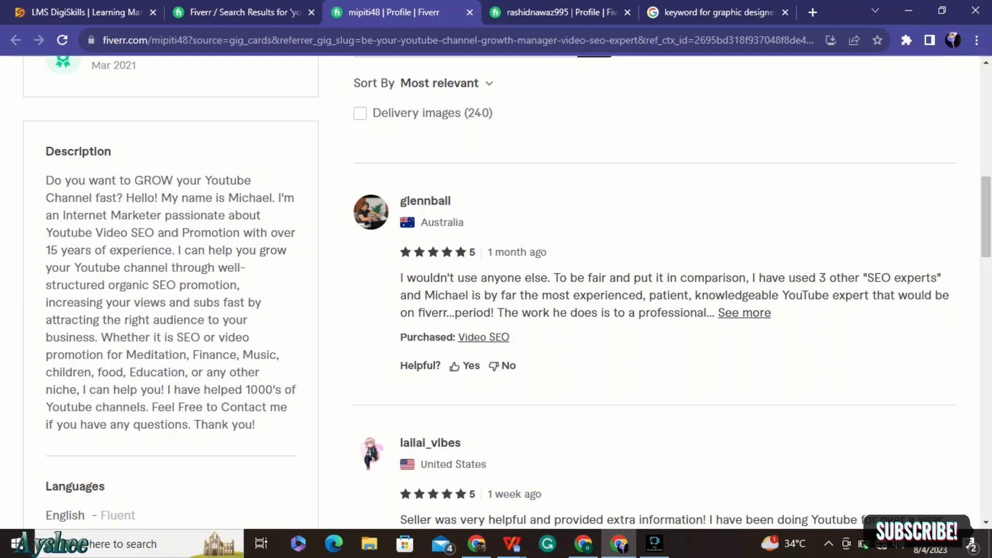
pyautogui.moveTo(197, 181); pyautogui.dragTo(201, 181)
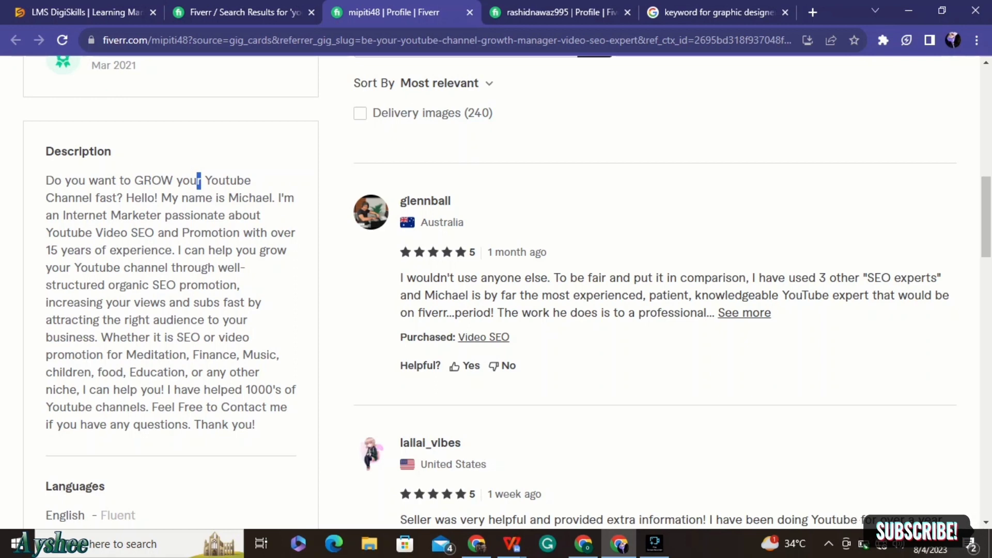
# Examine the YouTube SEO seller's linked accounts, skills, education and certifications, and return to the start of the description.
pyautogui.scroll(-3, 199, 181)
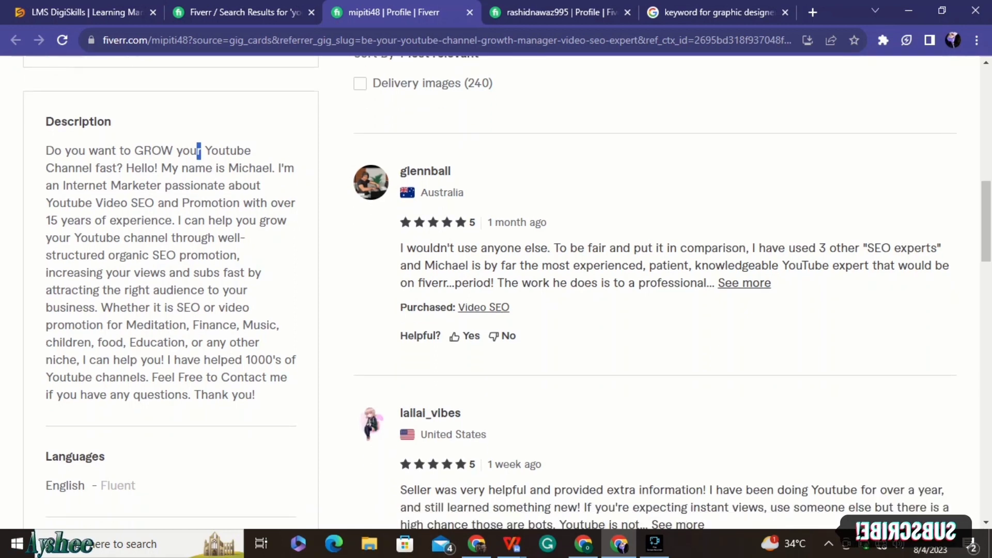
pyautogui.scroll(-6, 490, 293)
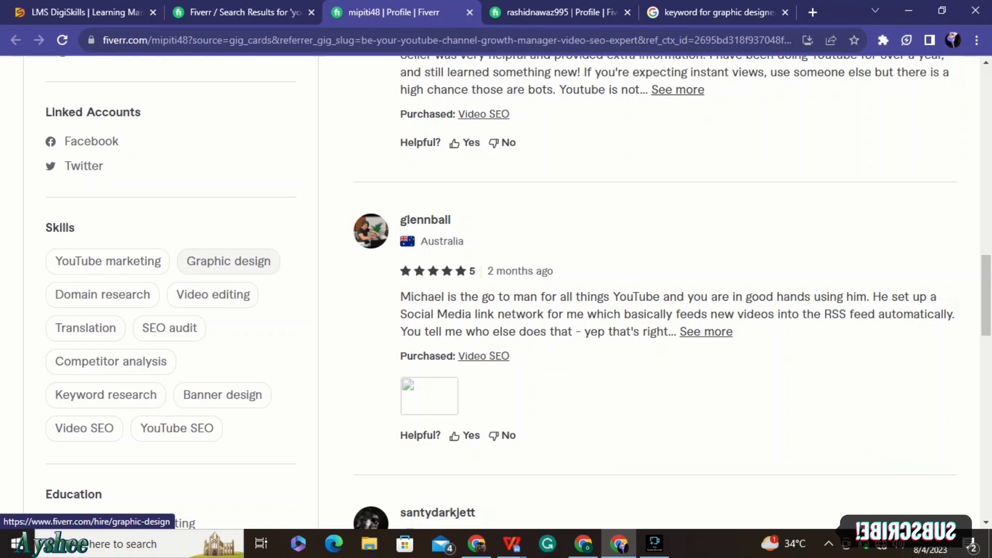
pyautogui.scroll(-4, 229, 261)
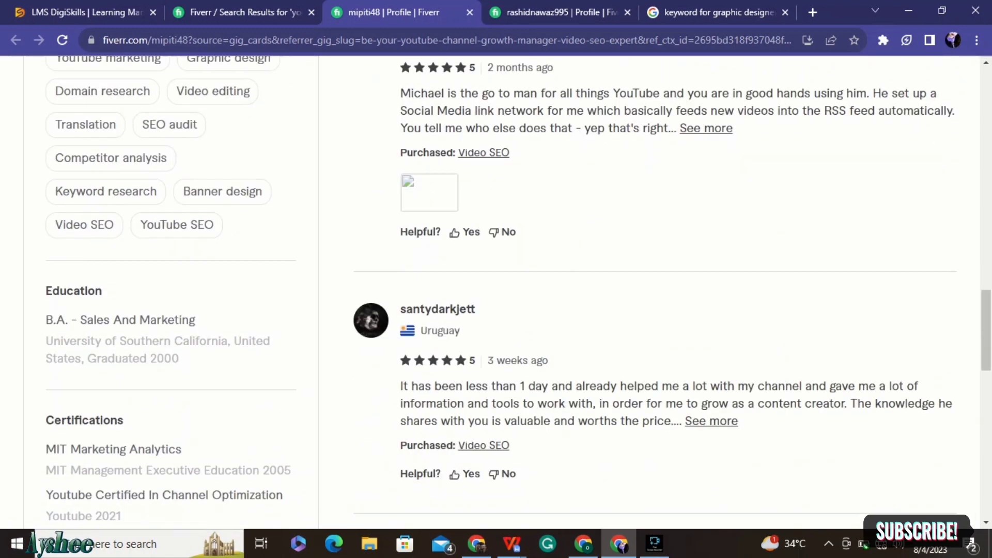
pyautogui.scroll(-1, 518, 293)
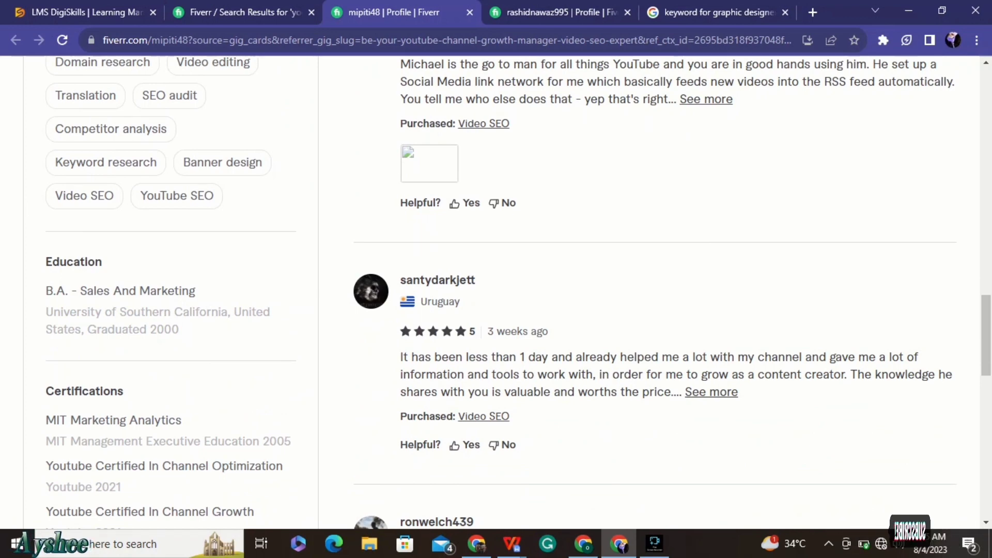
pyautogui.scroll(-4, 518, 293)
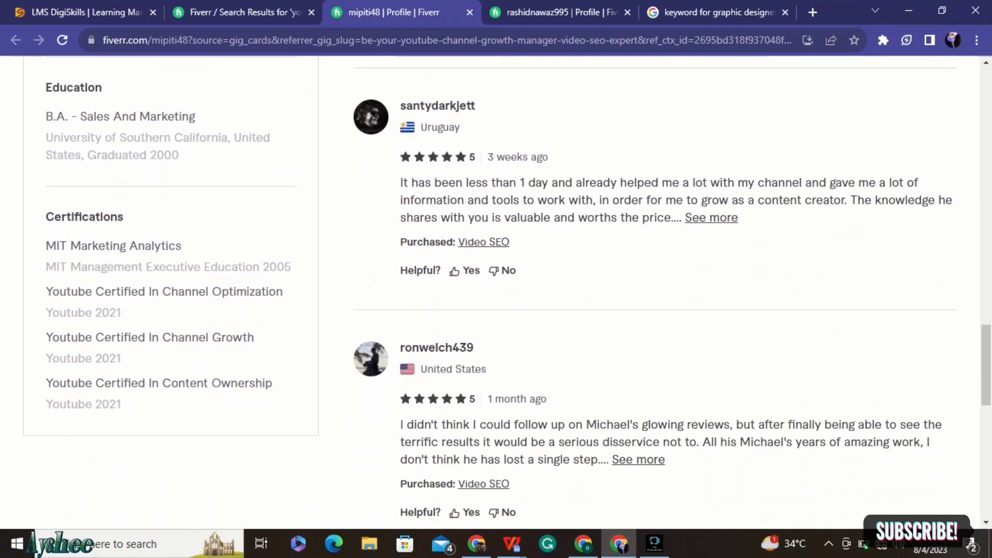
pyautogui.scroll(-10, 237, 270)
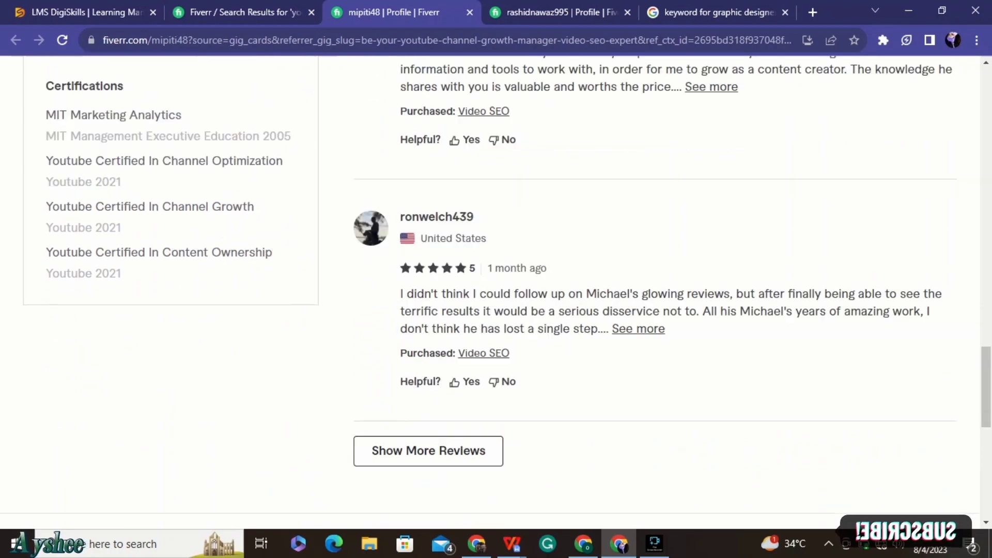
pyautogui.scroll(15, 236, 270)
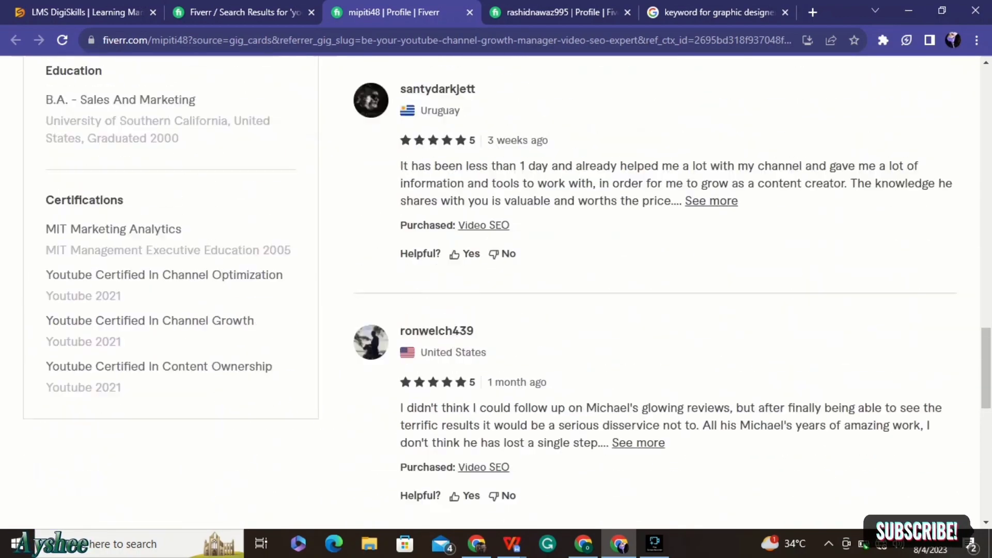
pyautogui.scroll(4, 507, 293)
pyautogui.scroll(-5, 507, 293)
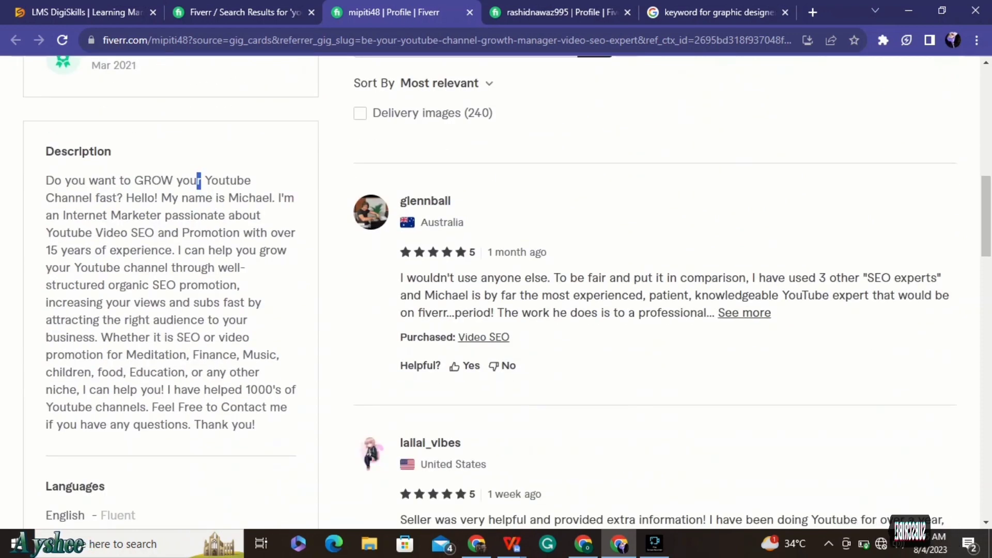
pyautogui.moveTo(46, 181); pyautogui.dragTo(65, 181)
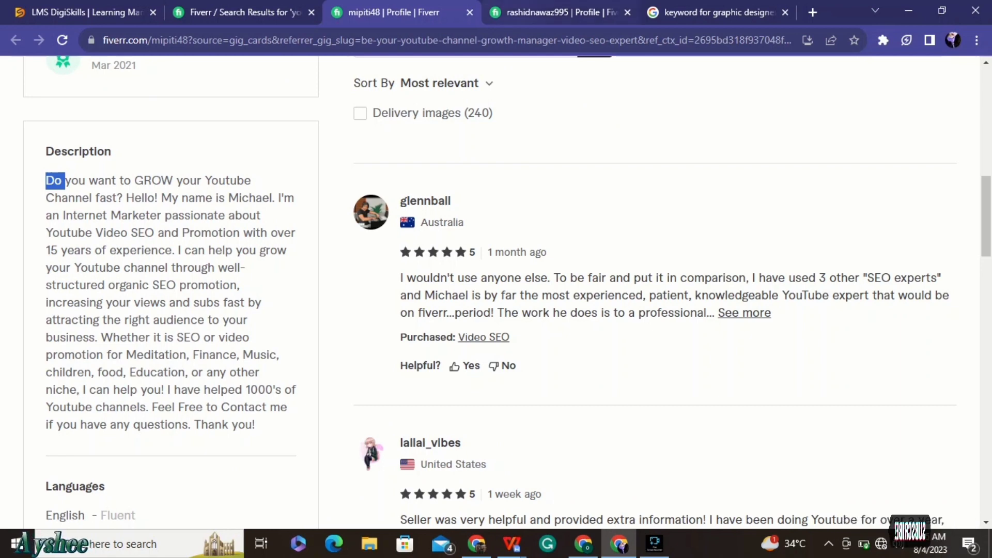
# Examine the WordPress and Webflow expert's Fiverr profile, covering the portfolio, description, skills, education and certifications.
pyautogui.click(558, 12)
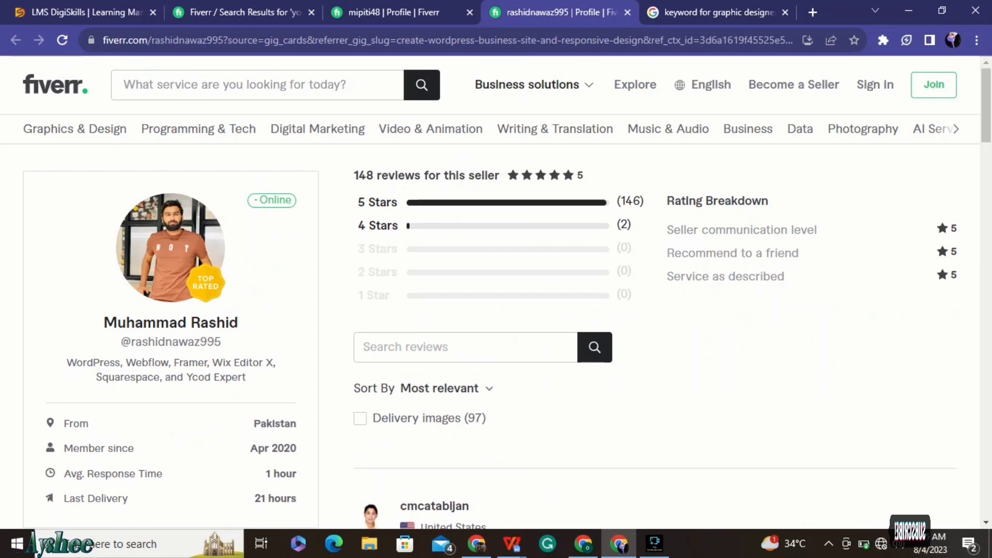
pyautogui.scroll(-3, 171, 177)
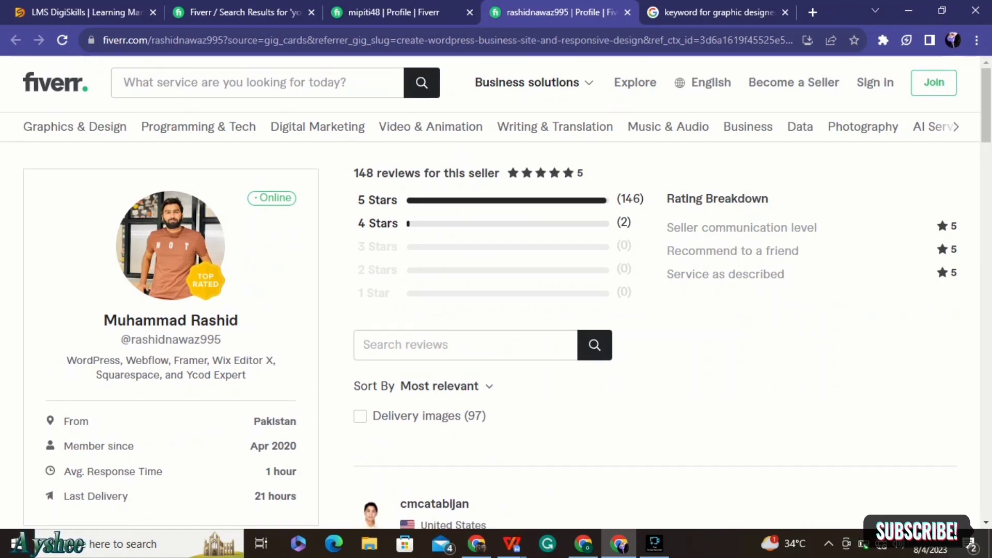
pyautogui.scroll(-4, 170, 177)
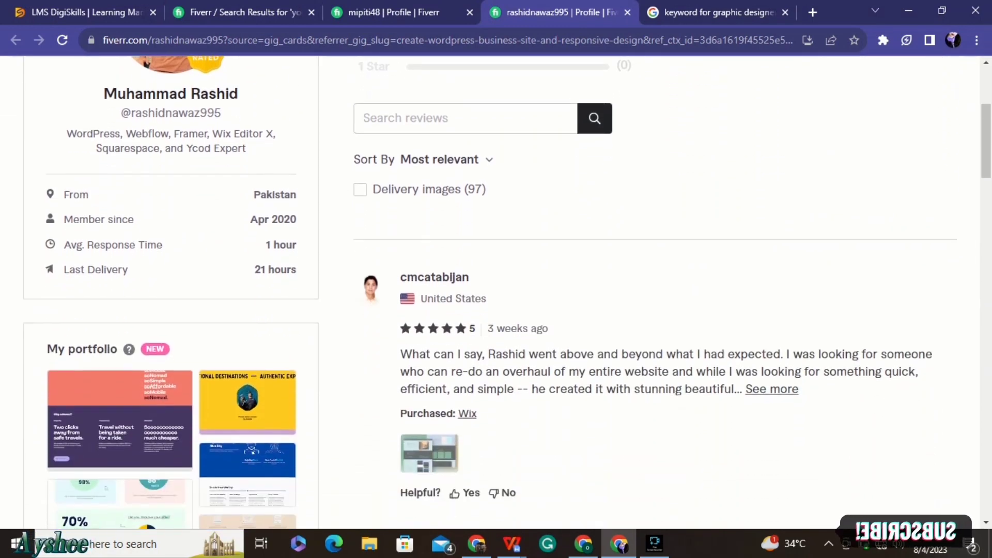
pyautogui.scroll(-5, 171, 178)
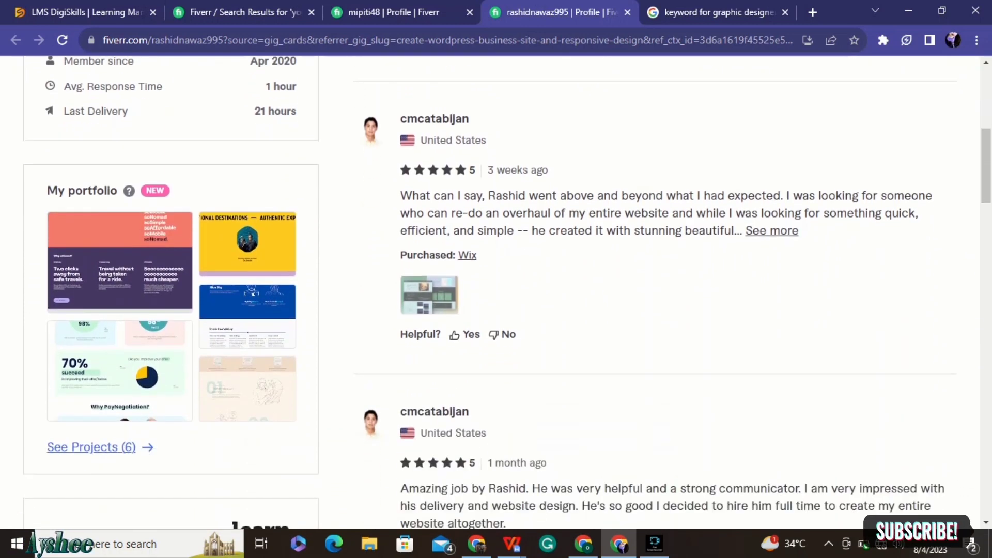
pyautogui.scroll(-3, 170, 177)
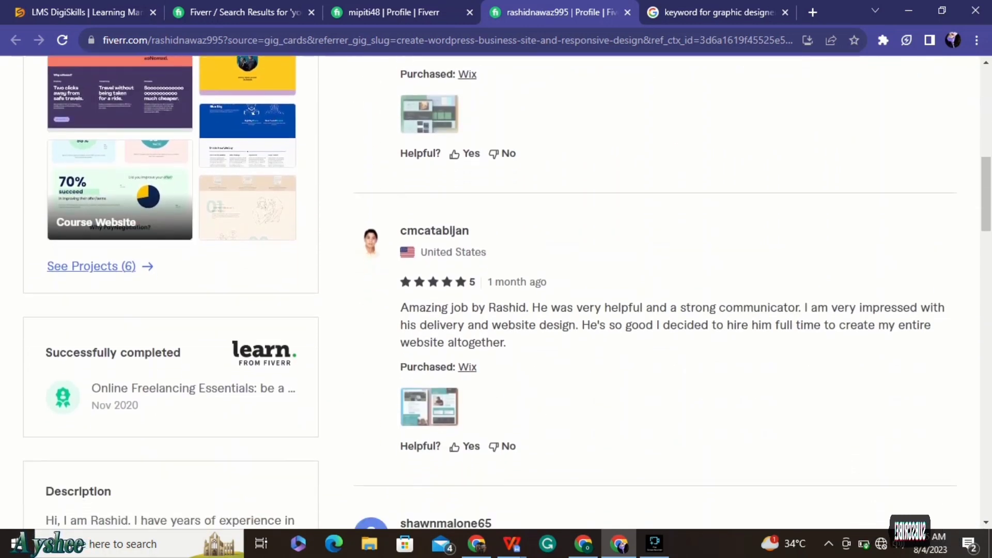
pyautogui.scroll(-2, 496, 293)
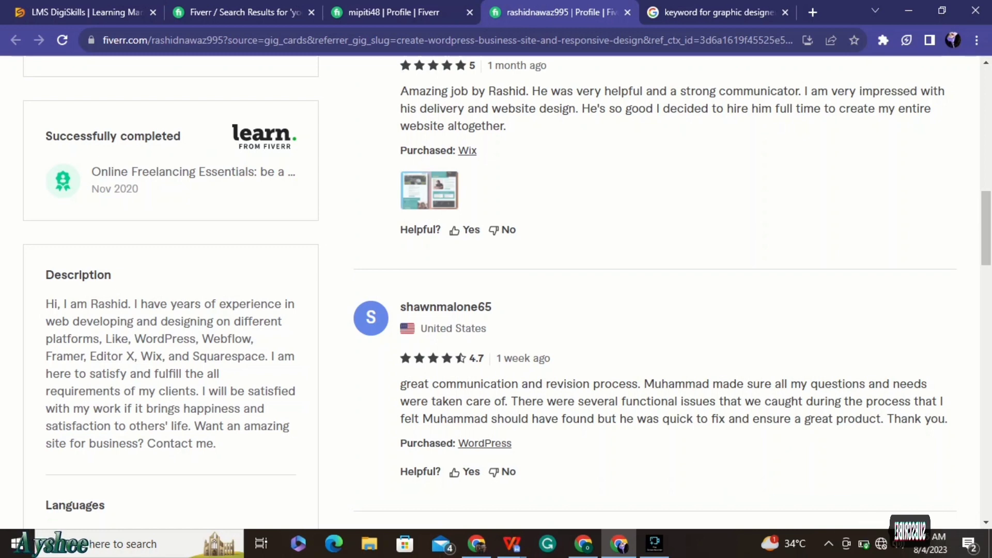
pyautogui.scroll(-5, 508, 293)
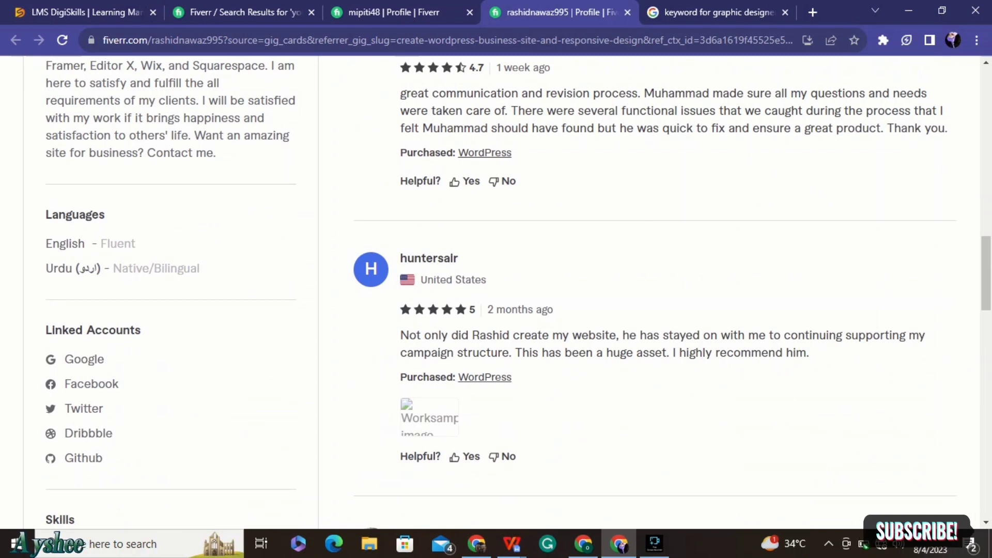
pyautogui.scroll(-6, 507, 293)
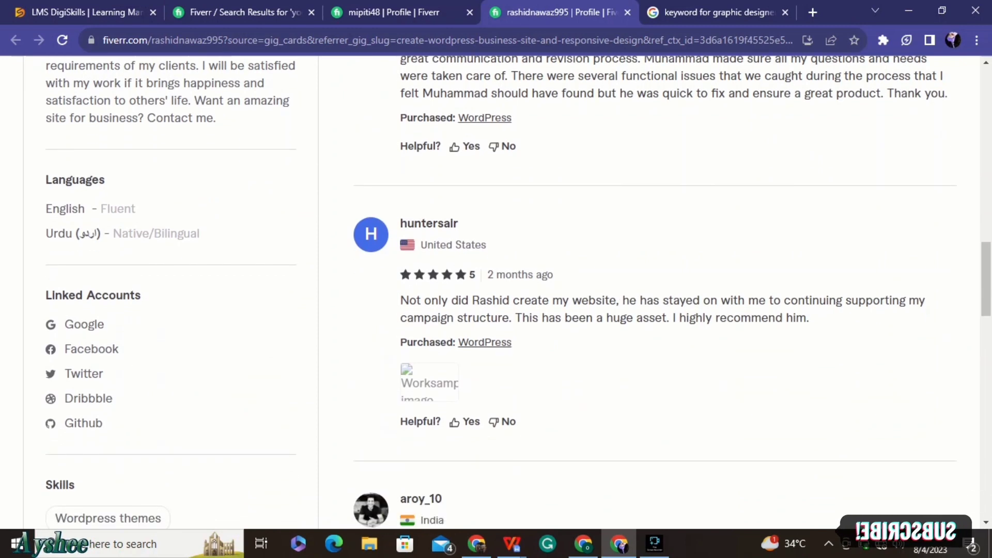
pyautogui.scroll(-10, 508, 293)
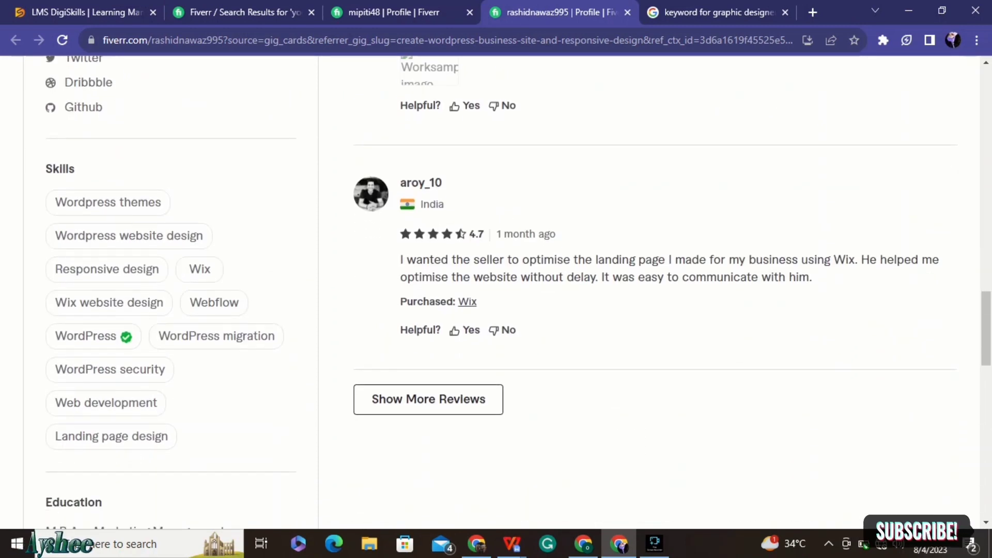
pyautogui.scroll(1, 507, 293)
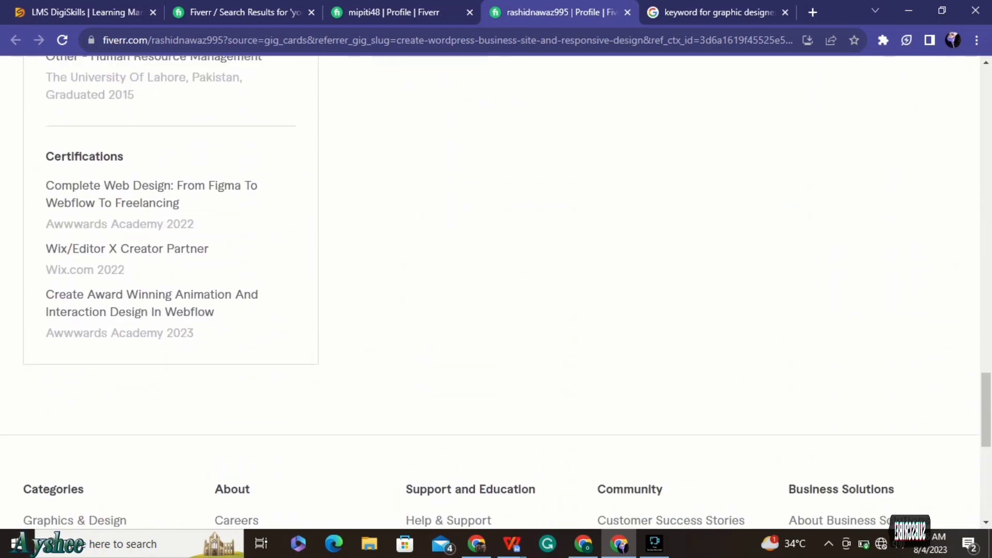
pyautogui.scroll(4, 507, 293)
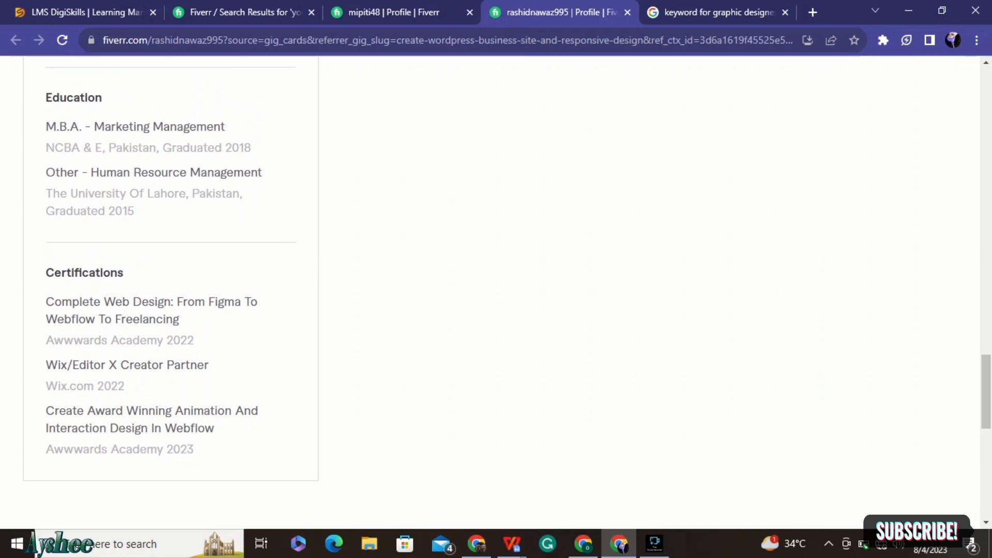
# Return to FREELANCING2.docx in WPS Office and review all four task answers at 100% zoom.
pyautogui.moveTo(512, 544)
pyautogui.click(615, 481)
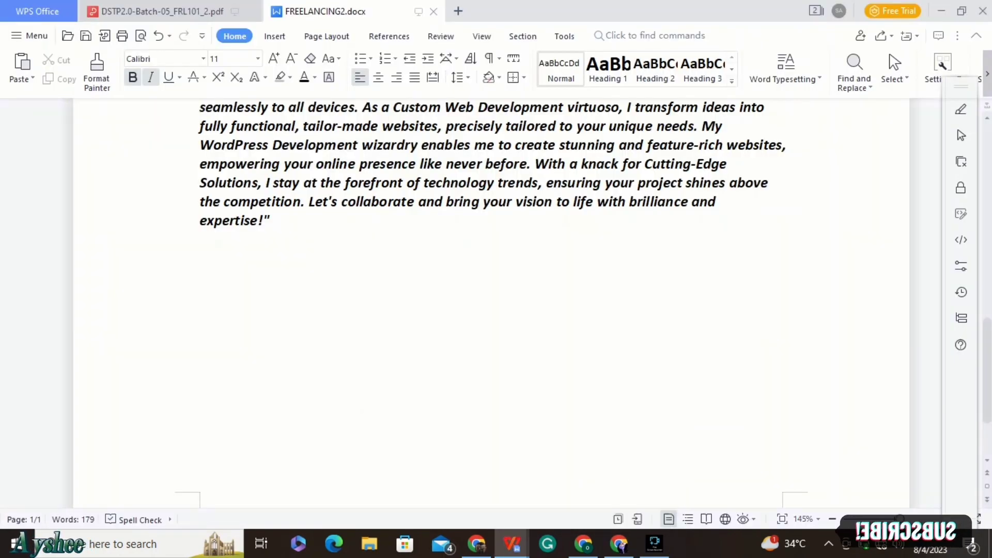
pyautogui.click(895, 518)
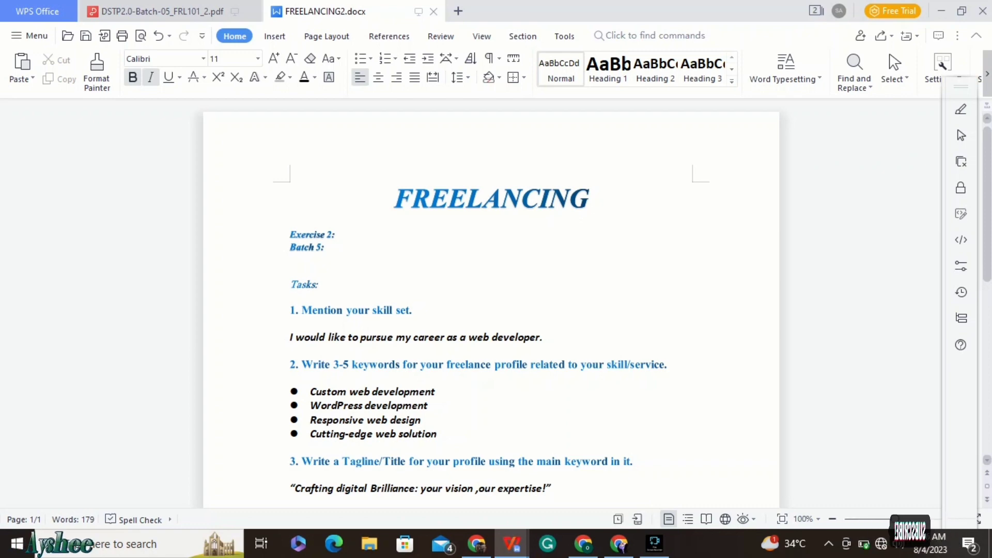
pyautogui.scroll(-3, 371, 487)
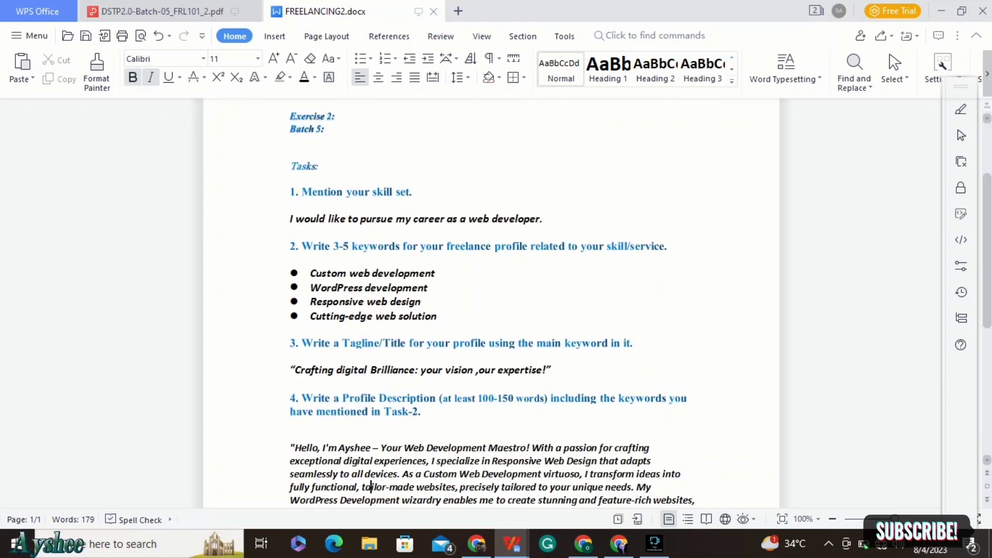
pyautogui.scroll(-1, 371, 487)
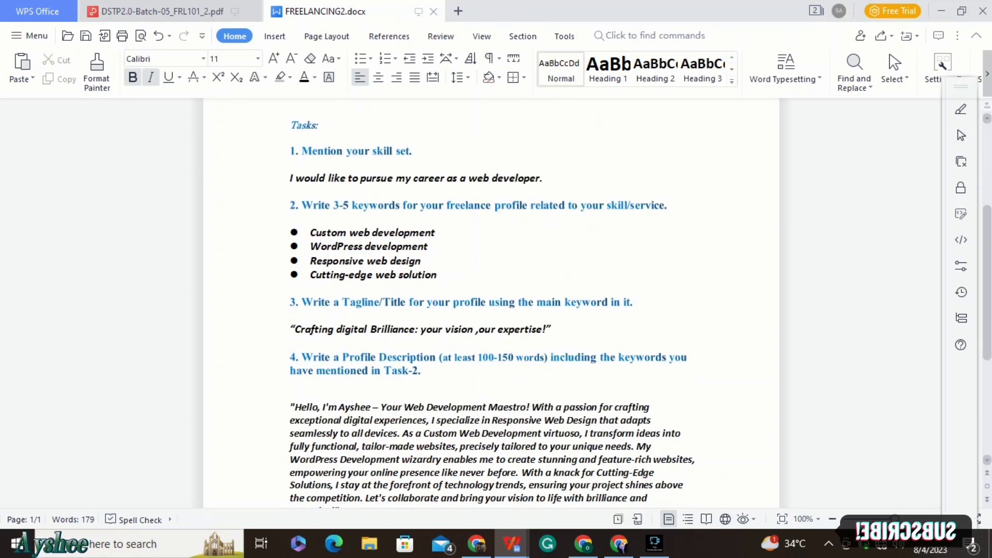
pyautogui.scroll(-1, 371, 487)
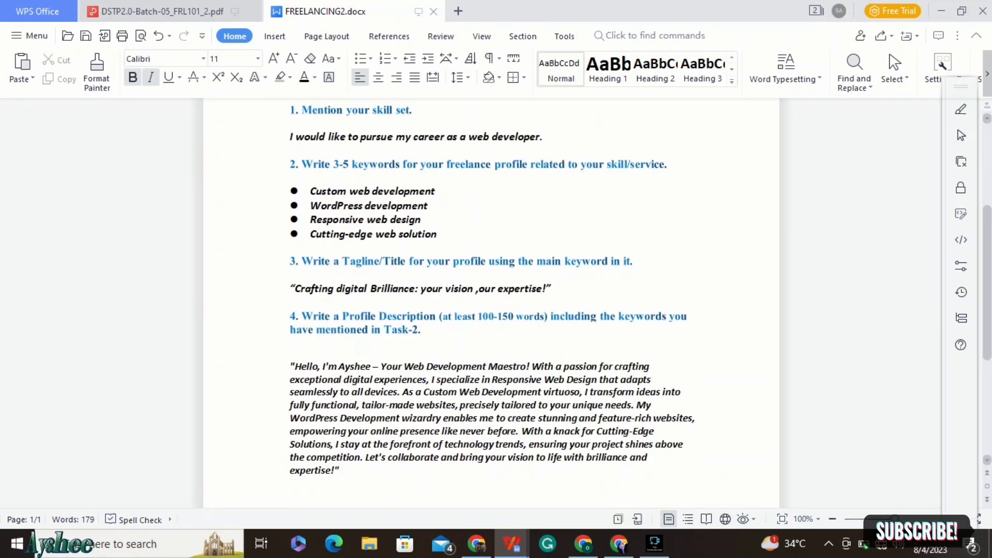